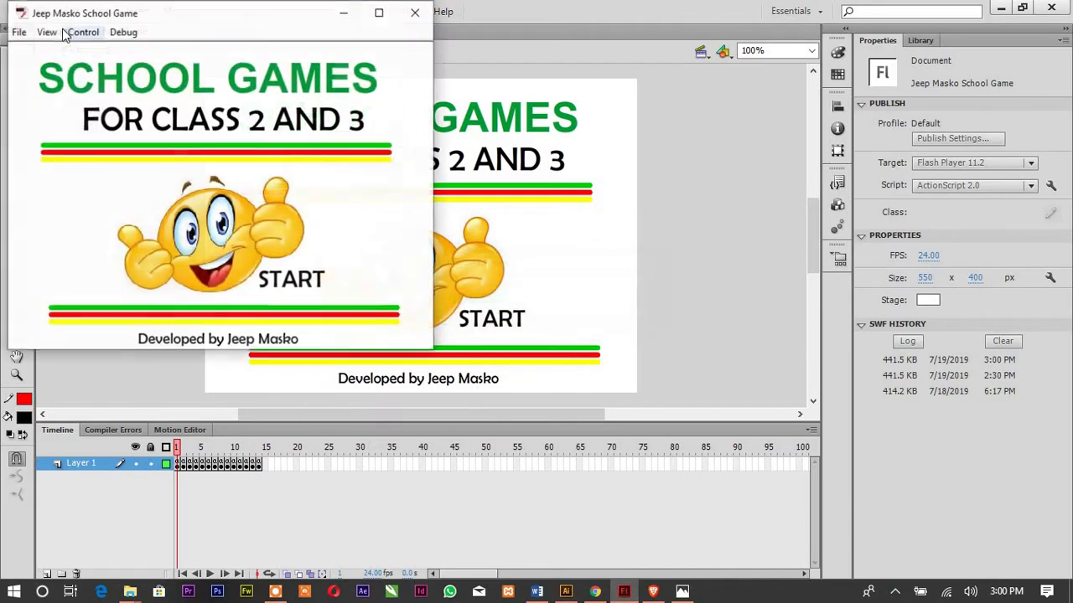
Step: Test the finished school game full-window by starting it, answering Forest and advancing to the following question, and close the preview
{"action": "left_click", "coordinate": [376, 11]}
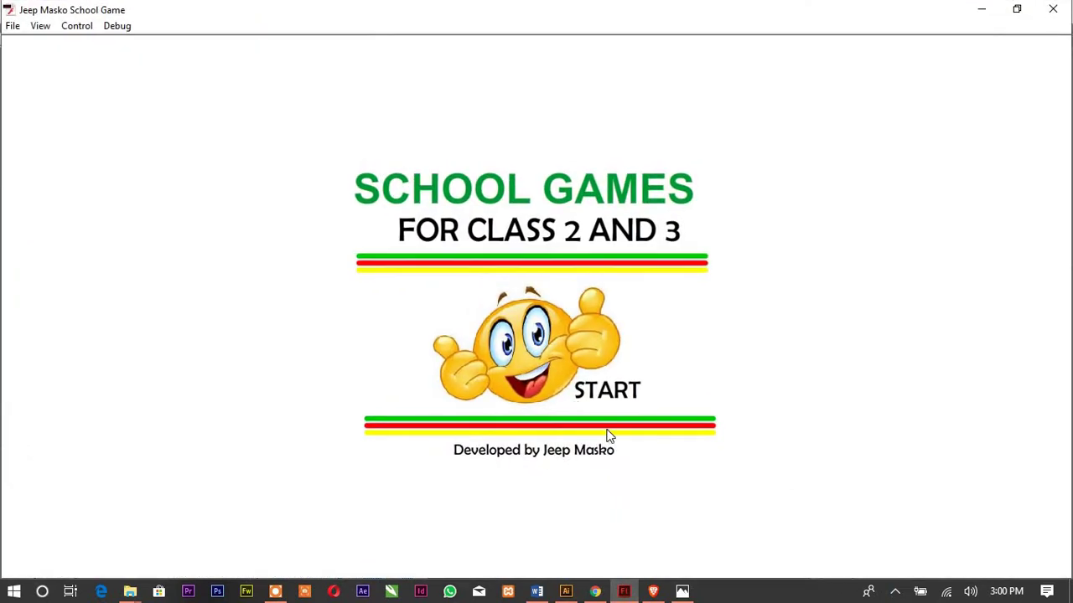
{"action": "left_click", "coordinate": [564, 369]}
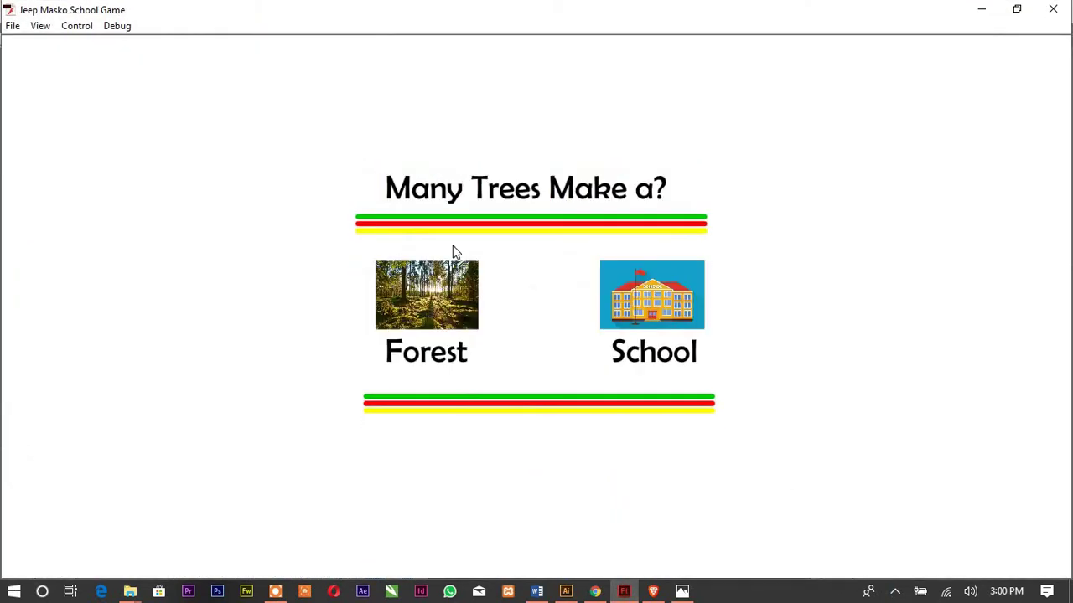
{"action": "left_click", "coordinate": [451, 306]}
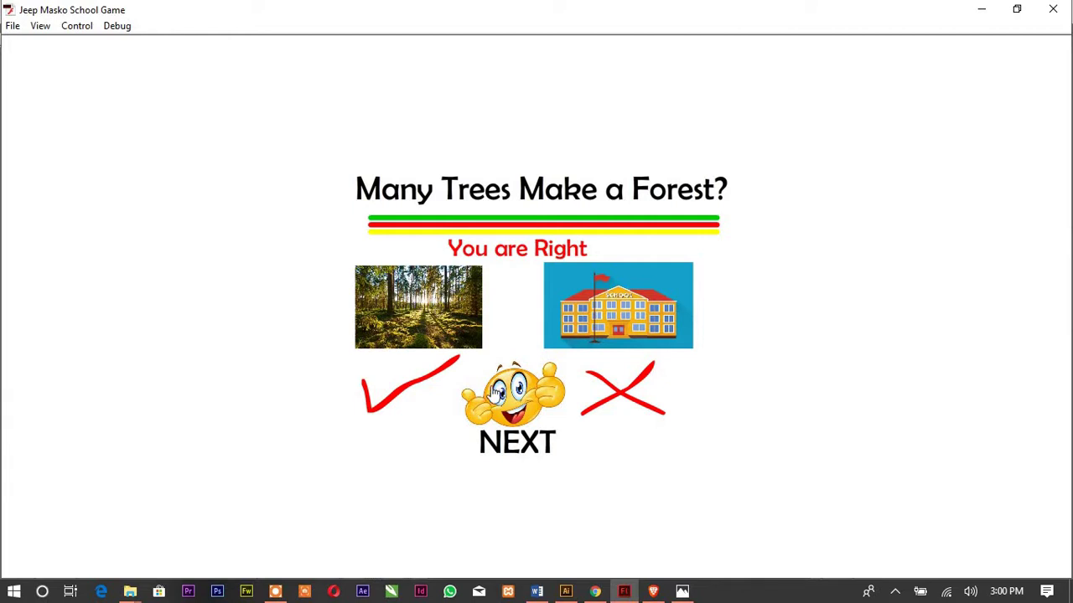
{"action": "left_click", "coordinate": [511, 429]}
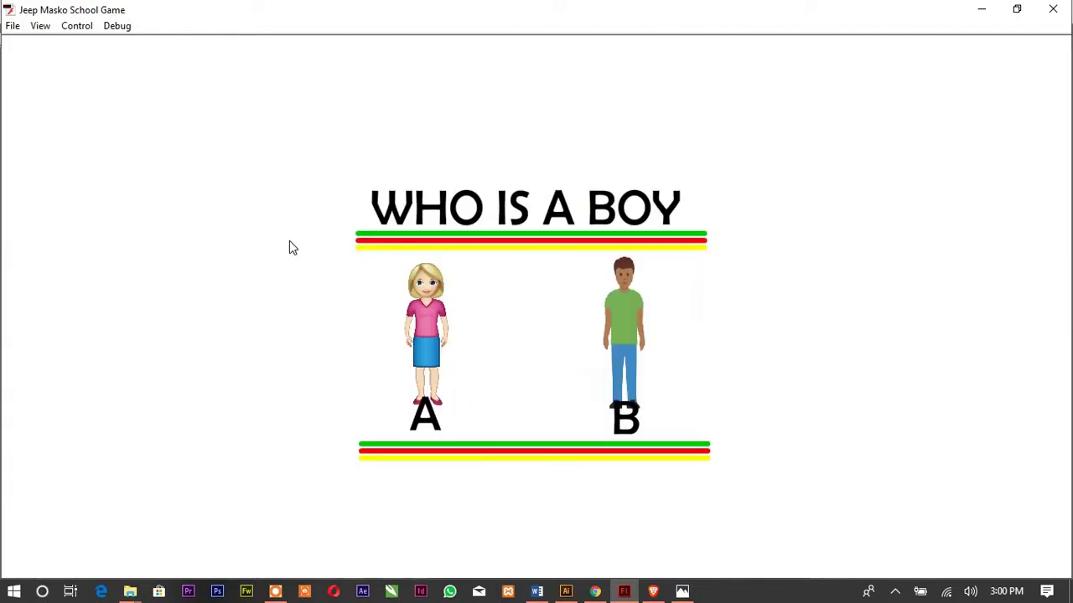
{"action": "left_click", "coordinate": [1053, 9]}
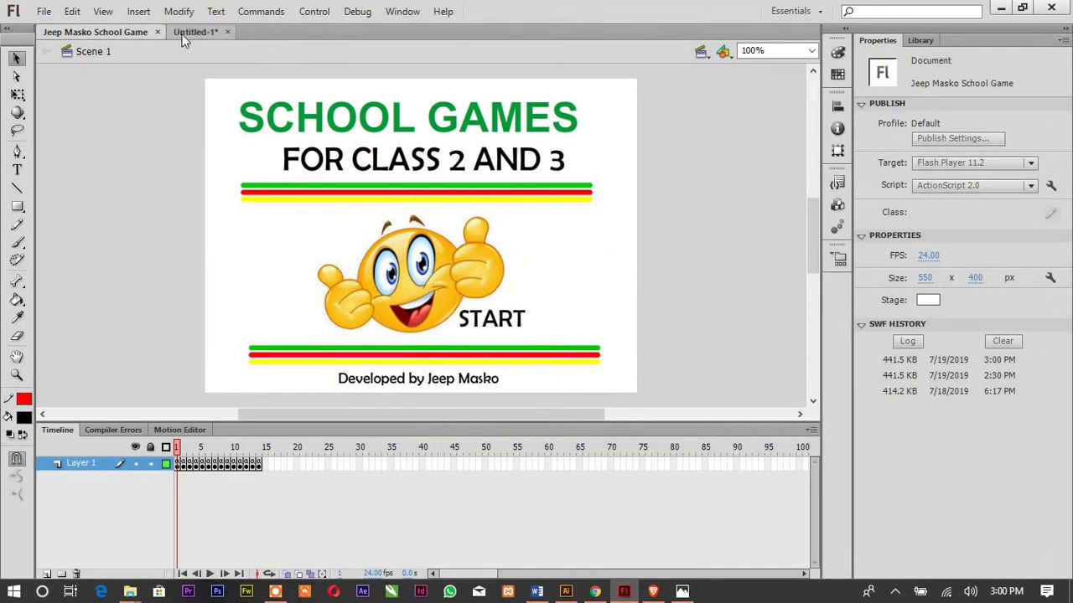
Step: Create a new ActionScript 2.0 document of 550 x 400 px at 24 fps
{"action": "left_click", "coordinate": [44, 11]}
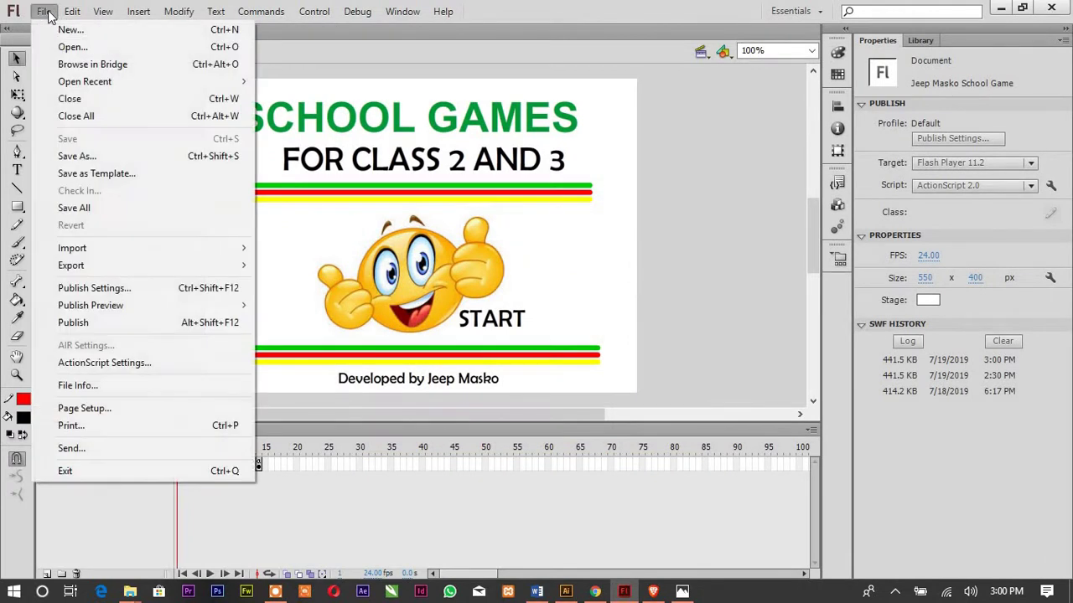
{"action": "left_click", "coordinate": [56, 29]}
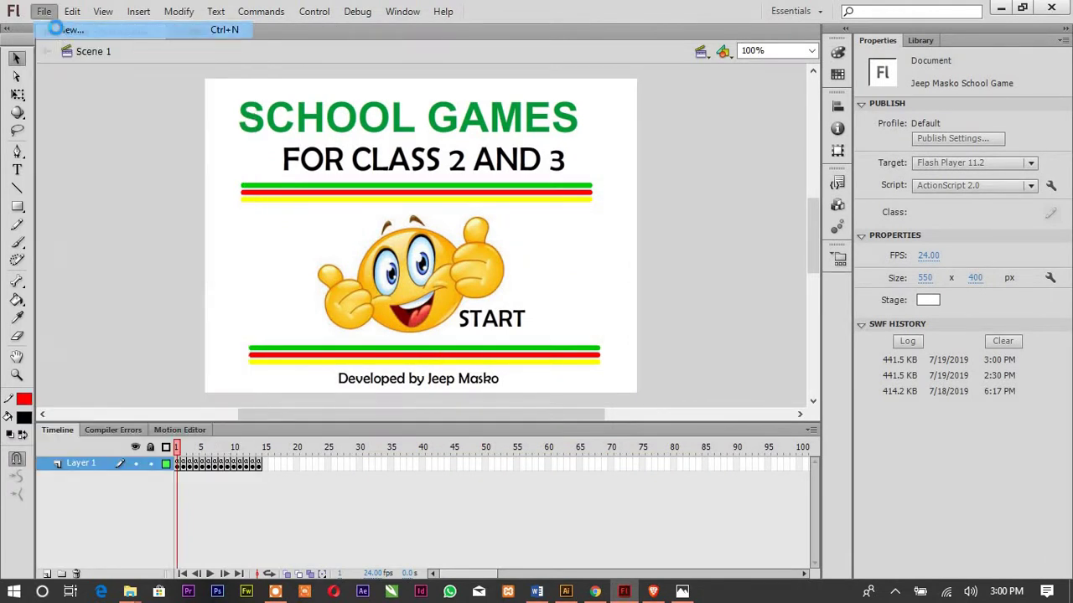
{"action": "left_click_drag", "start_coordinate": [337, 100], "coordinate": [228, 40]}
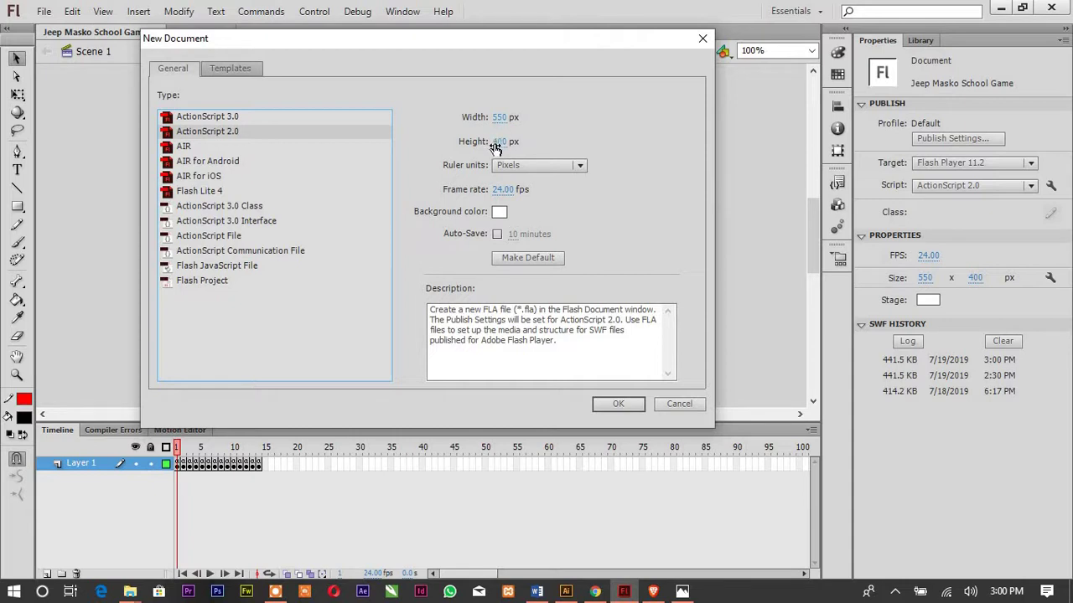
{"action": "left_click", "coordinate": [617, 406]}
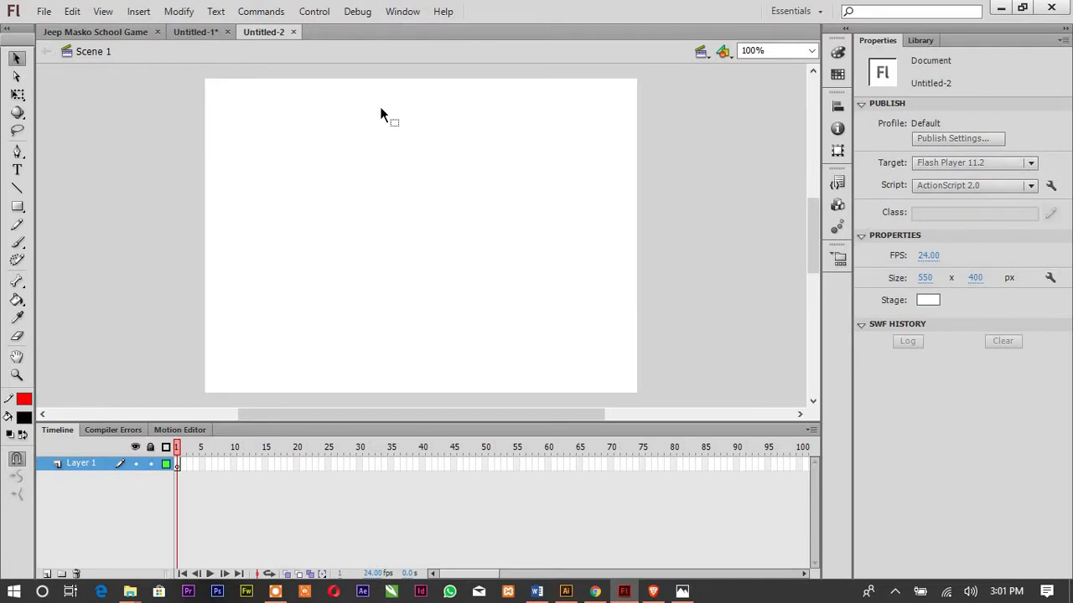
Step: Try teal and bright green as the stage background color
{"action": "left_click", "coordinate": [935, 300]}
{"action": "left_click", "coordinate": [873, 362]}
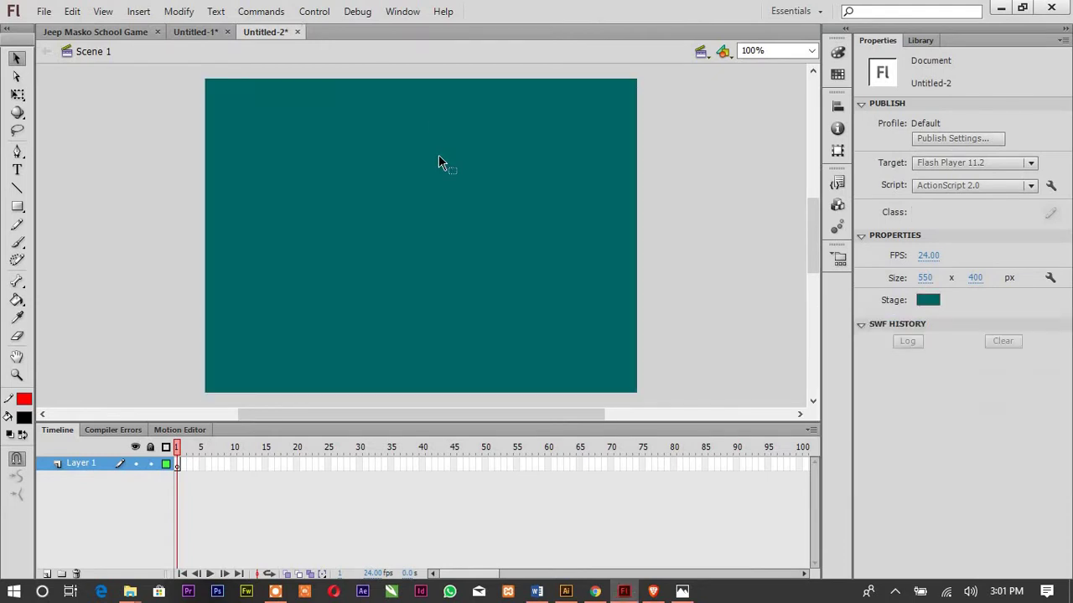
{"action": "left_click", "coordinate": [928, 302]}
{"action": "left_click", "coordinate": [982, 336]}
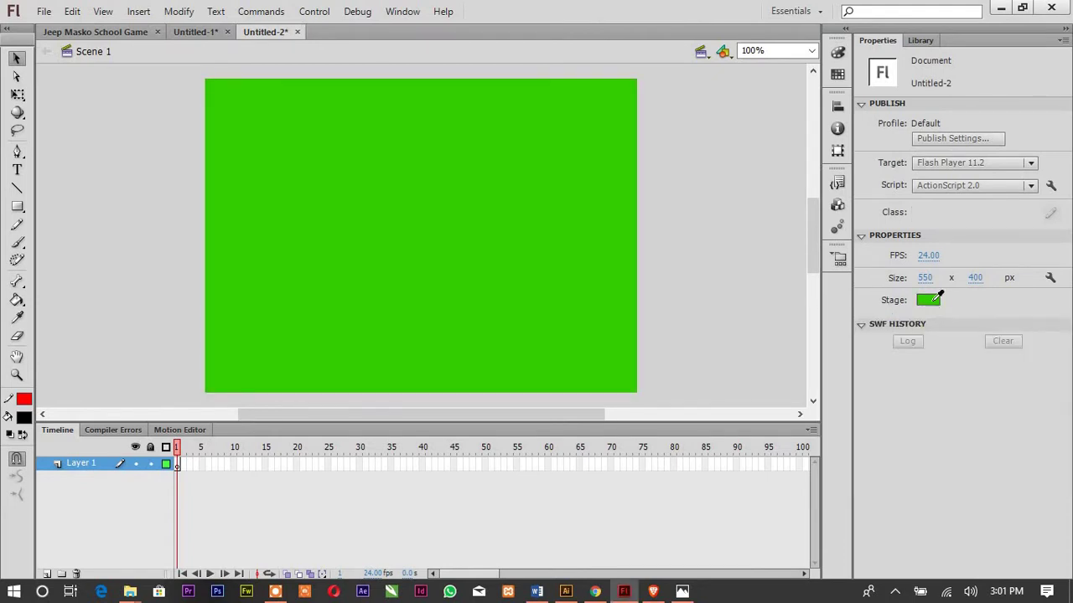
Step: Set the stage background color to dark green and show the document's library
{"action": "left_click", "coordinate": [934, 304]}
{"action": "left_click", "coordinate": [957, 334]}
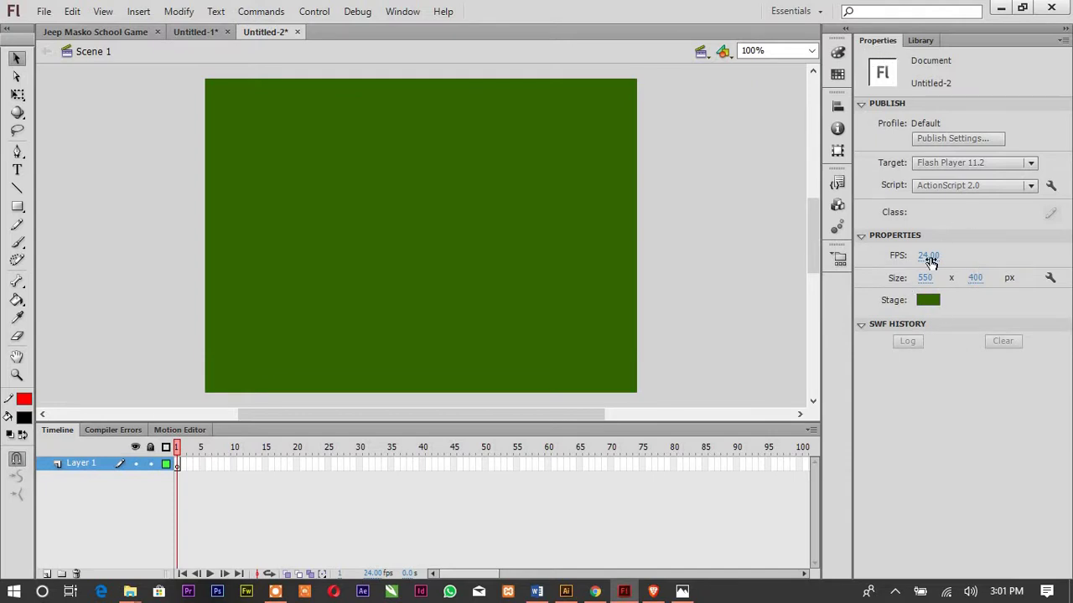
{"action": "left_click", "coordinate": [918, 41]}
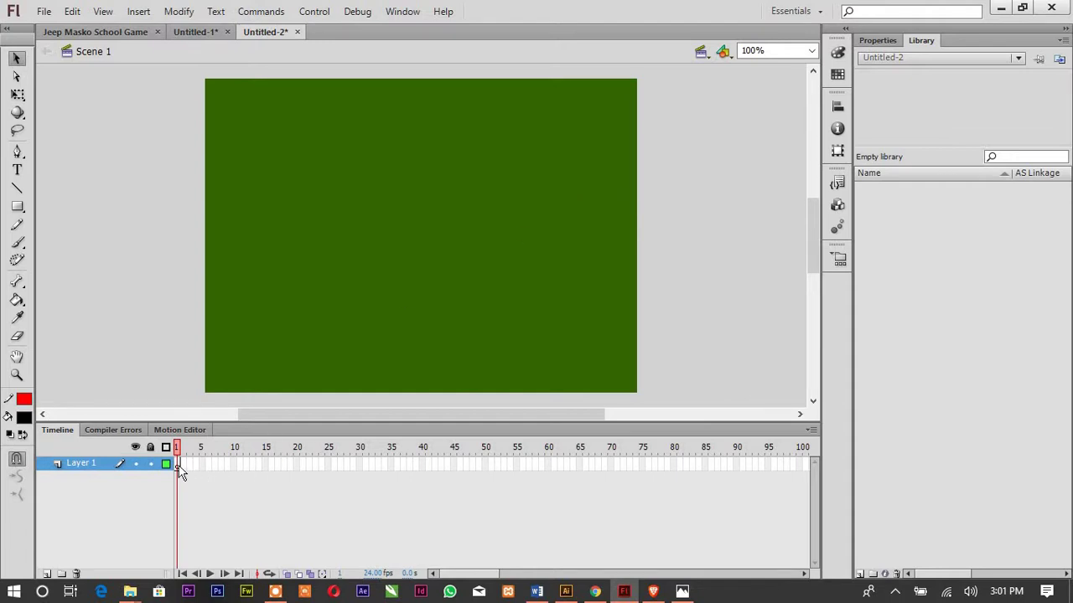
{"action": "left_click_drag", "start_coordinate": [178, 474], "coordinate": [242, 346]}
{"action": "left_click_drag", "start_coordinate": [227, 466], "coordinate": [481, 465]}
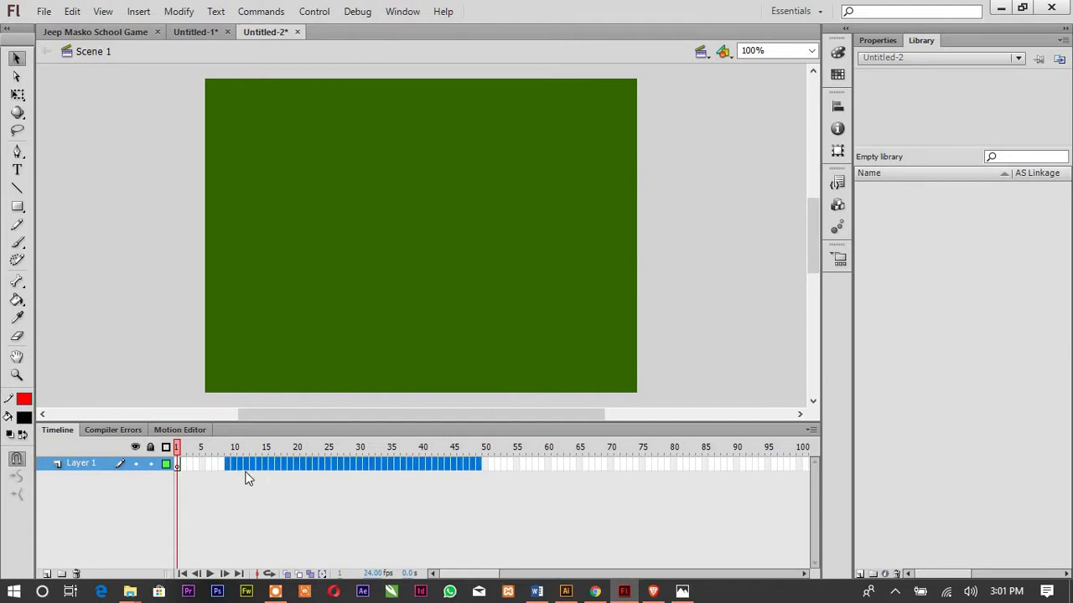
{"action": "left_click", "coordinate": [177, 450]}
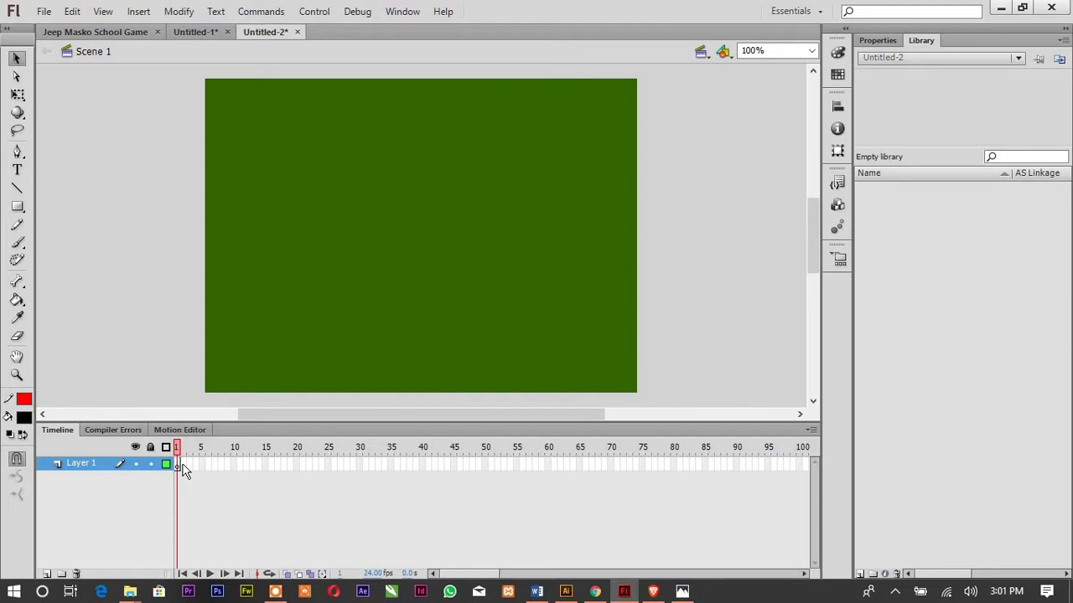
Step: Insert blank keyframes at frames 2, 3 and 4 of Layer 1
{"action": "right_click", "coordinate": [179, 464]}
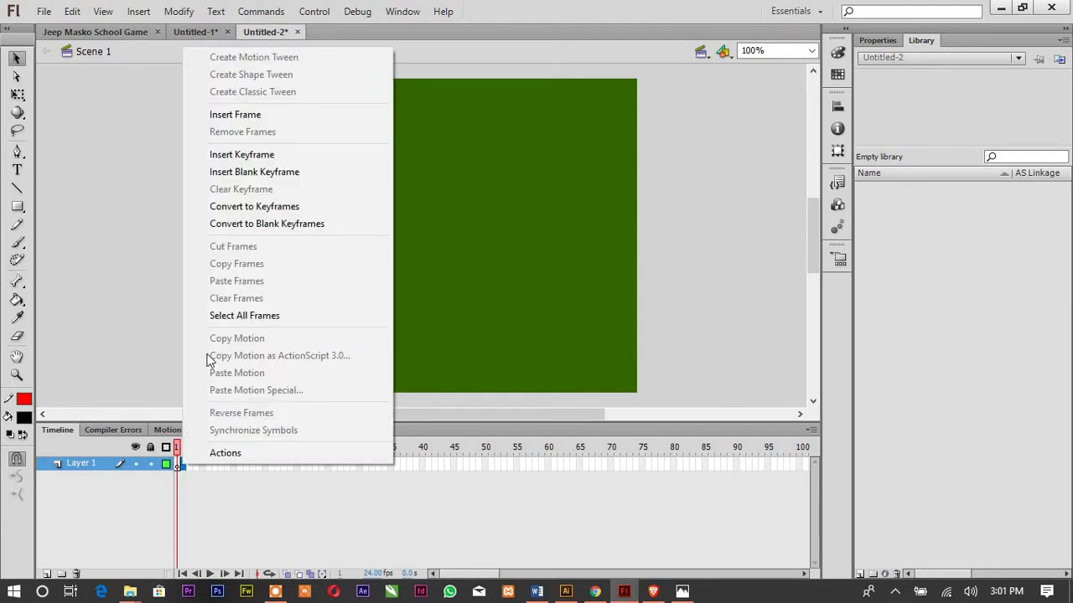
{"action": "left_click", "coordinate": [241, 174]}
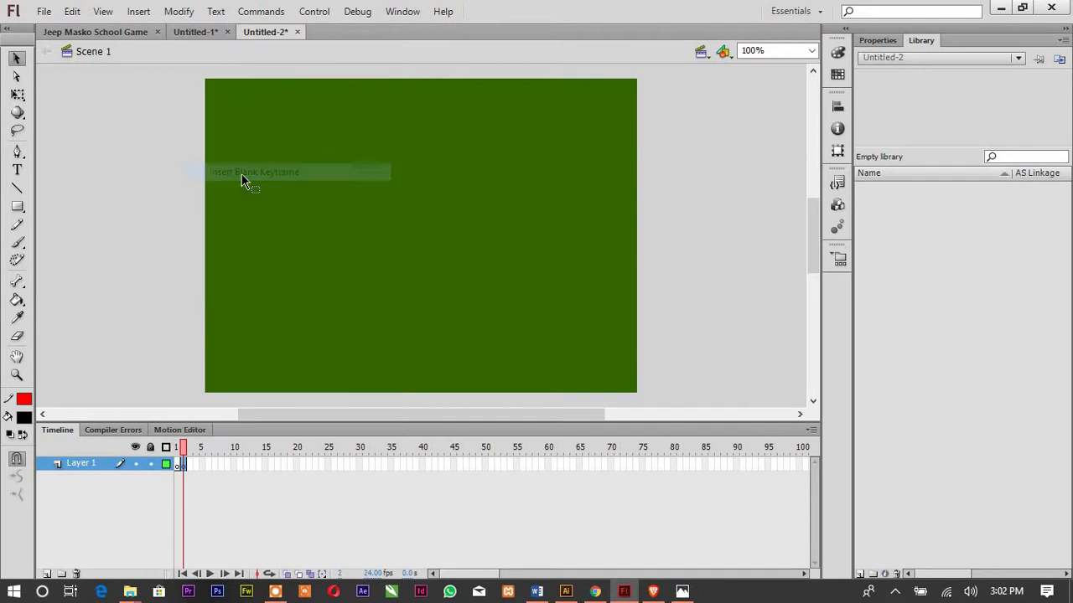
{"action": "right_click", "coordinate": [189, 462]}
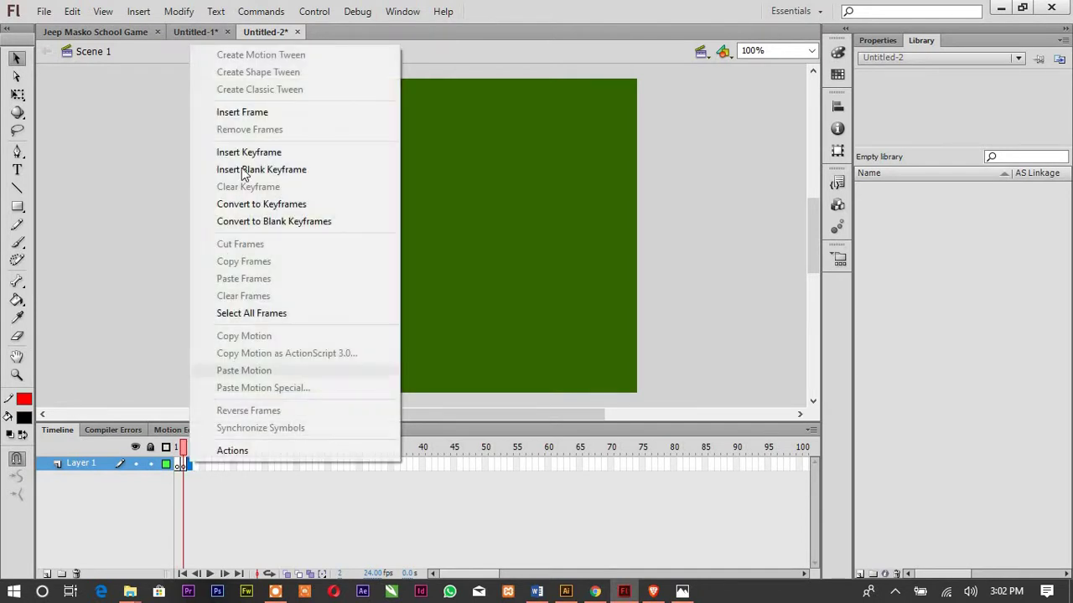
{"action": "left_click", "coordinate": [242, 170]}
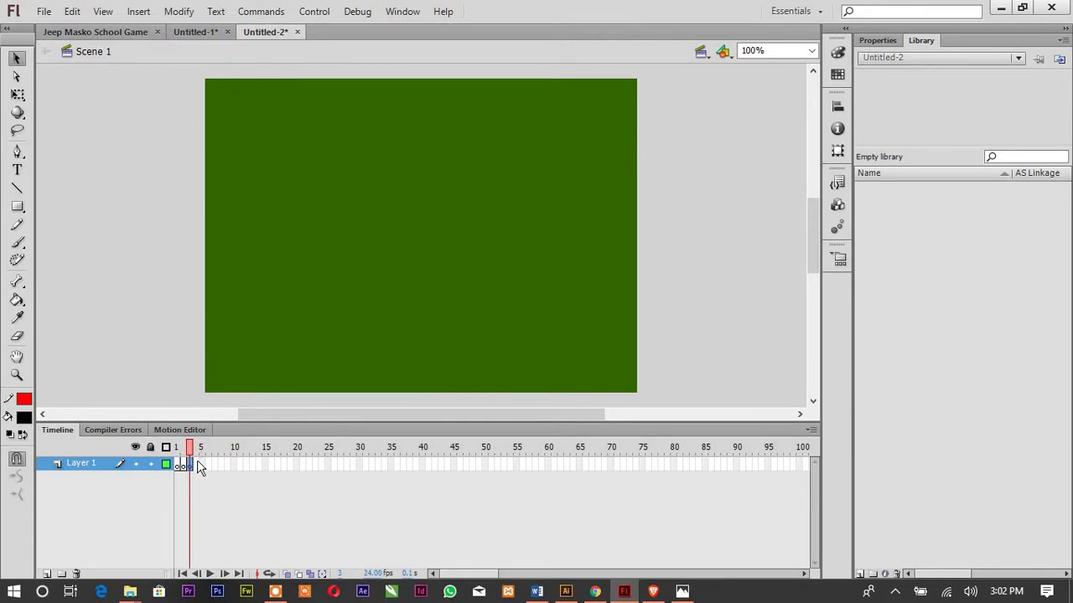
{"action": "right_click", "coordinate": [196, 466]}
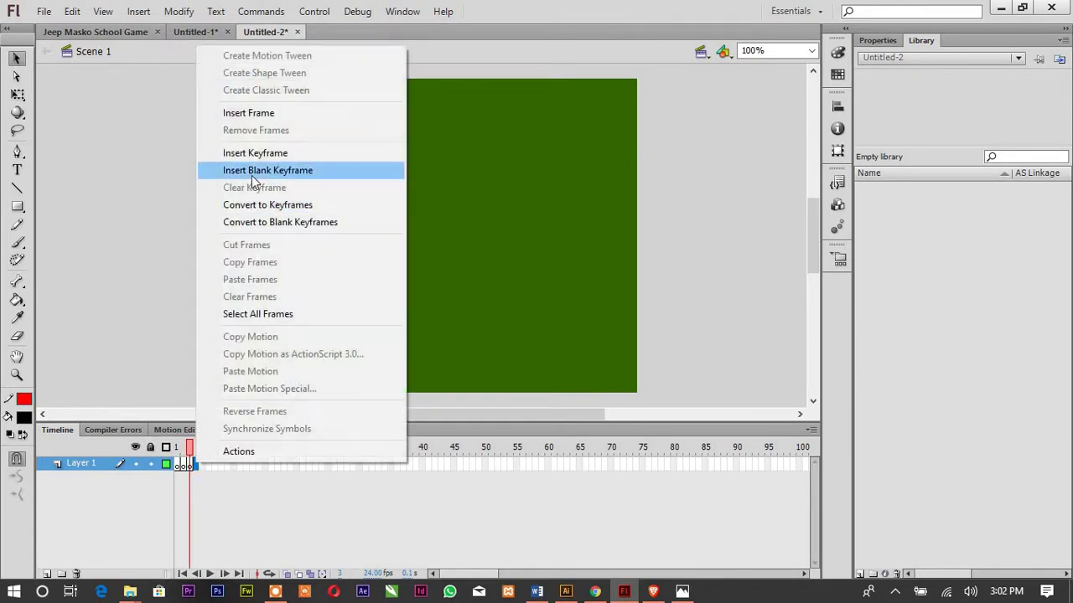
{"action": "left_click", "coordinate": [251, 169]}
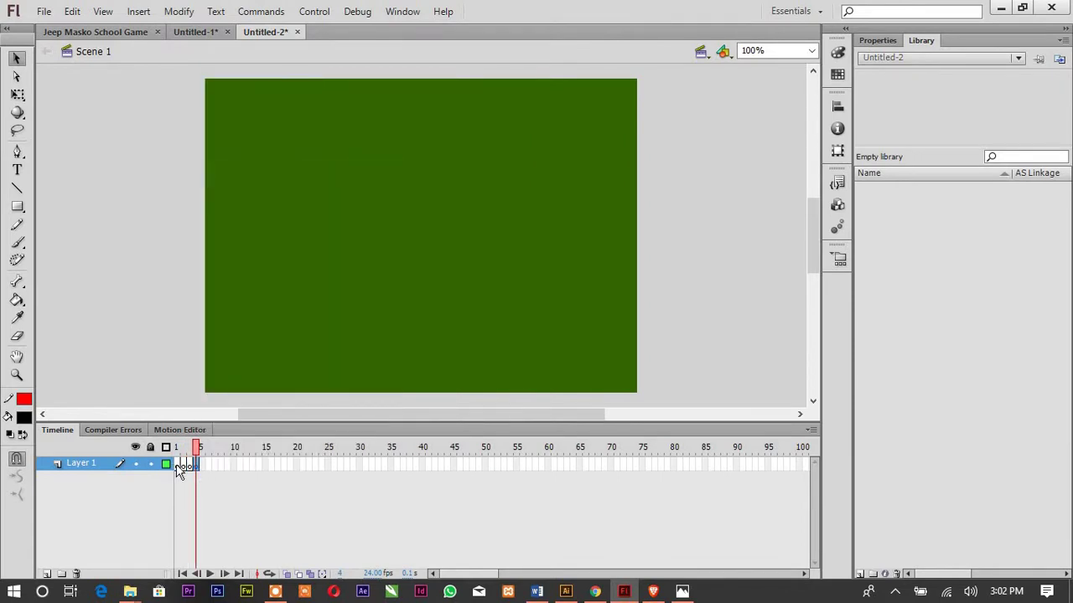
{"action": "left_click", "coordinate": [177, 466]}
{"action": "left_click", "coordinate": [184, 468]}
{"action": "left_click", "coordinate": [196, 469]}
{"action": "mouse_move", "coordinate": [164, 449]}
{"action": "left_mouse_down"}
{"action": "mouse_move", "coordinate": [209, 455]}
{"action": "mouse_move", "coordinate": [156, 453]}
{"action": "left_mouse_up"}
Step: Add a stop() action to frame 1 of Layer 1 and close the script editor
{"action": "right_click", "coordinate": [179, 466]}
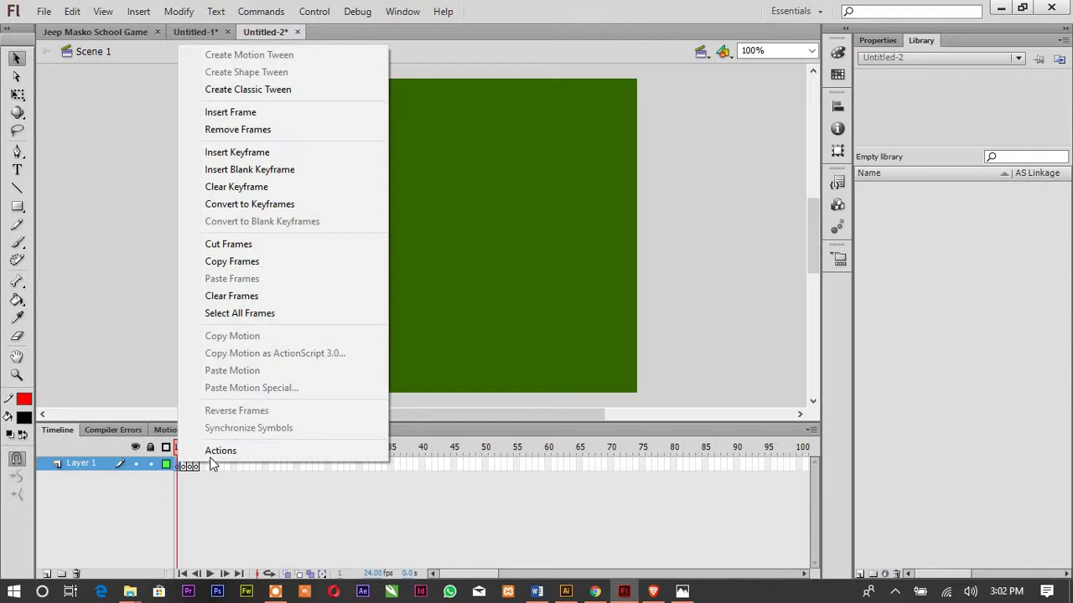
{"action": "left_click", "coordinate": [212, 452]}
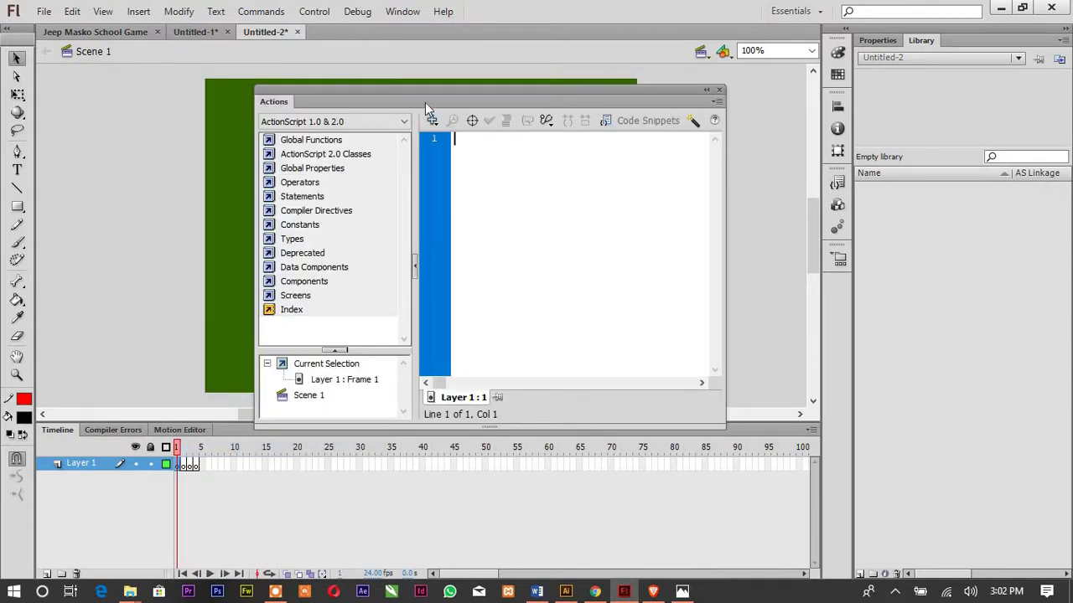
{"action": "left_click_drag", "start_coordinate": [425, 102], "coordinate": [378, 94]}
{"action": "left_click", "coordinate": [409, 131]}
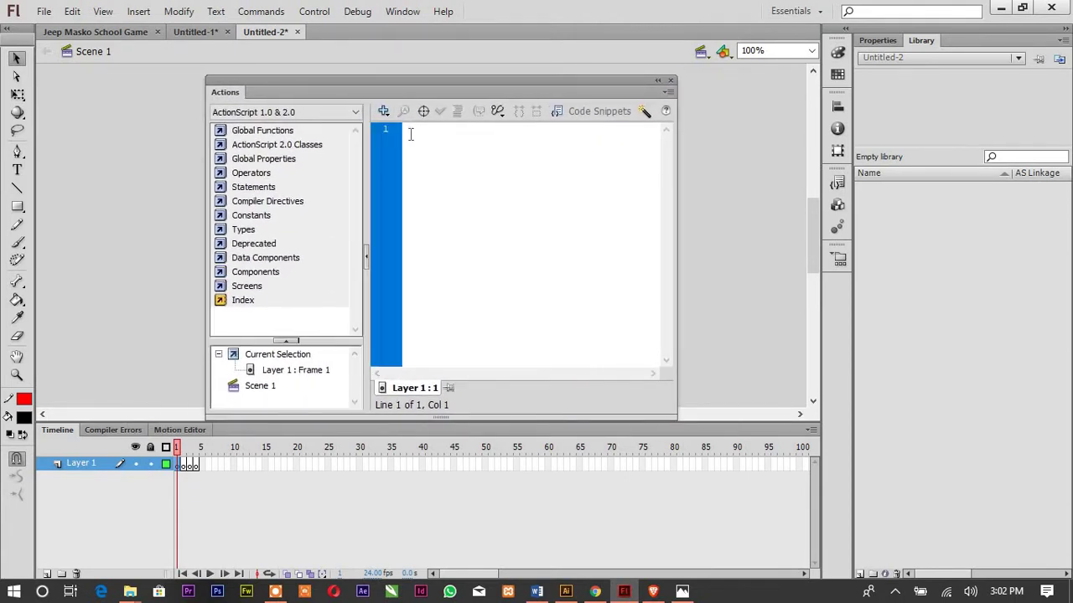
{"action": "type", "text": "stop"}
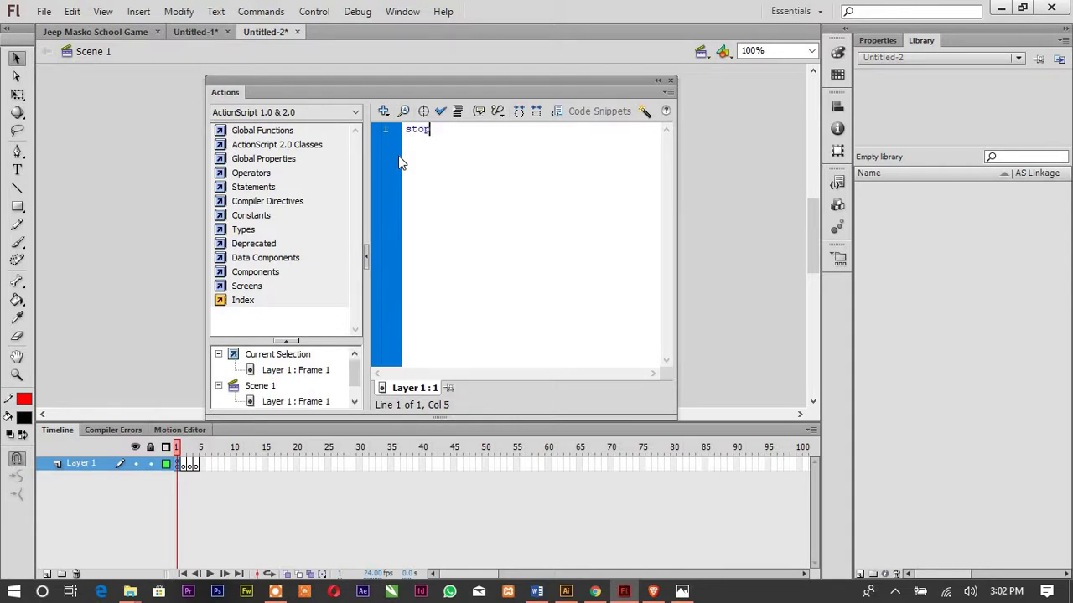
{"action": "type", "text": "()"}
{"action": "left_click", "coordinate": [669, 80]}
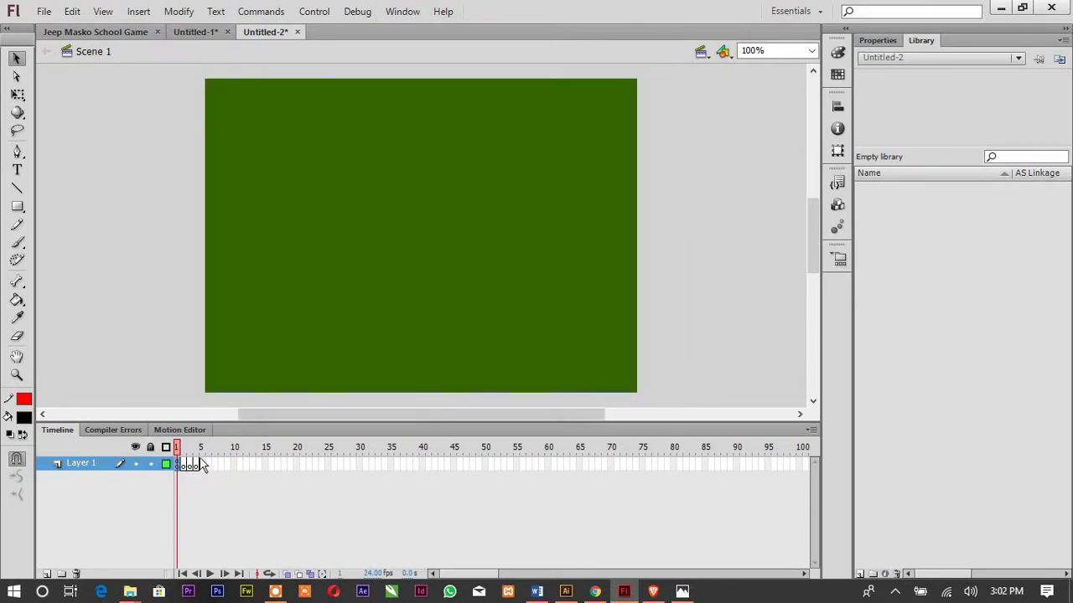
Step: Add a stop() action to frame 2 of Layer 1 and close the script editor
{"action": "left_click", "coordinate": [205, 466]}
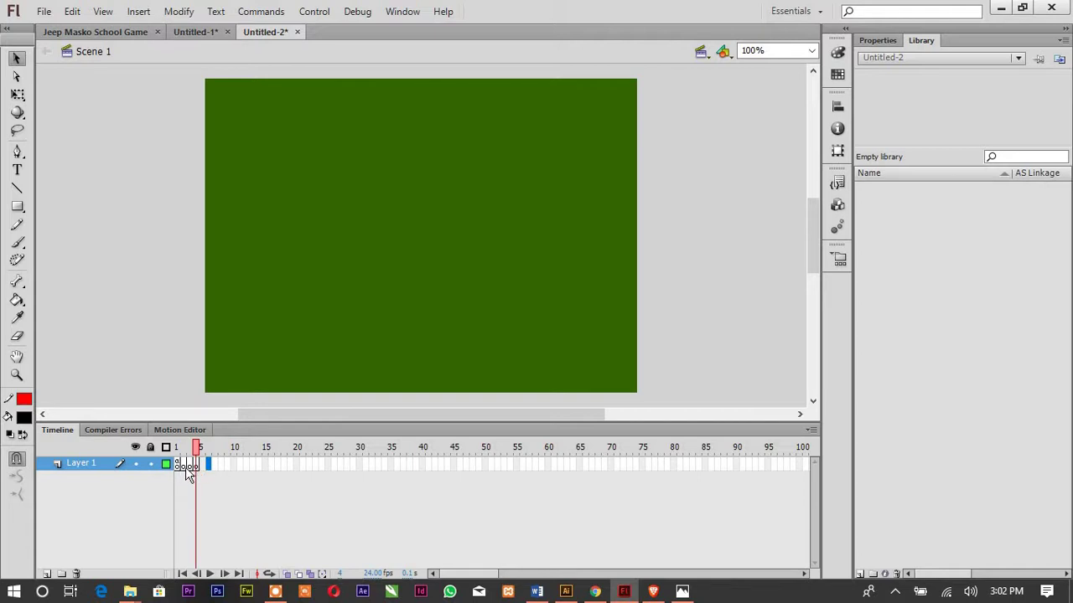
{"action": "left_click", "coordinate": [186, 466]}
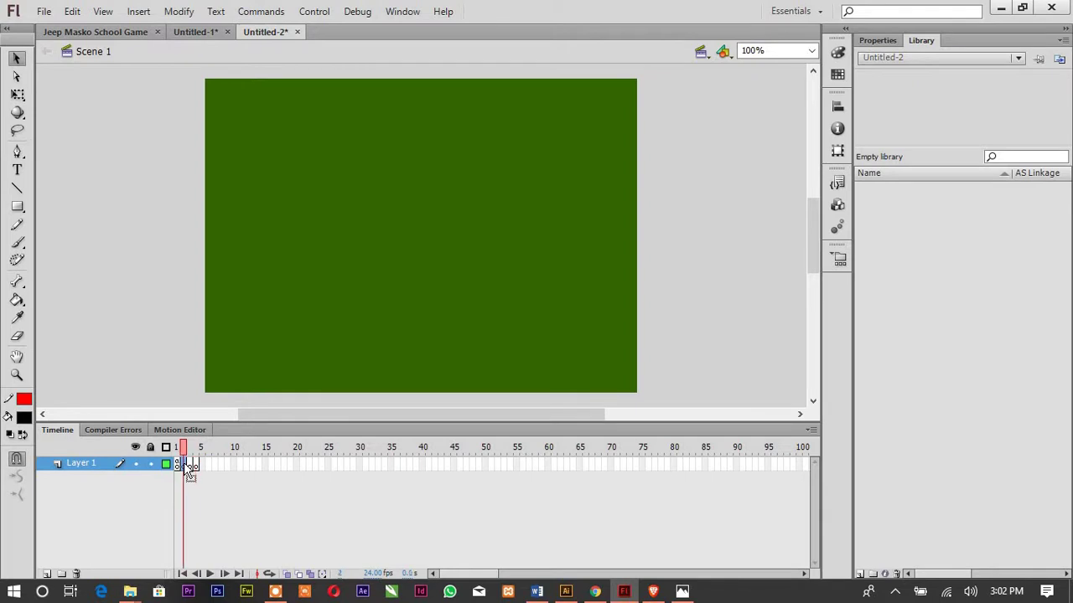
{"action": "right_click", "coordinate": [186, 466]}
{"action": "left_click", "coordinate": [235, 453]}
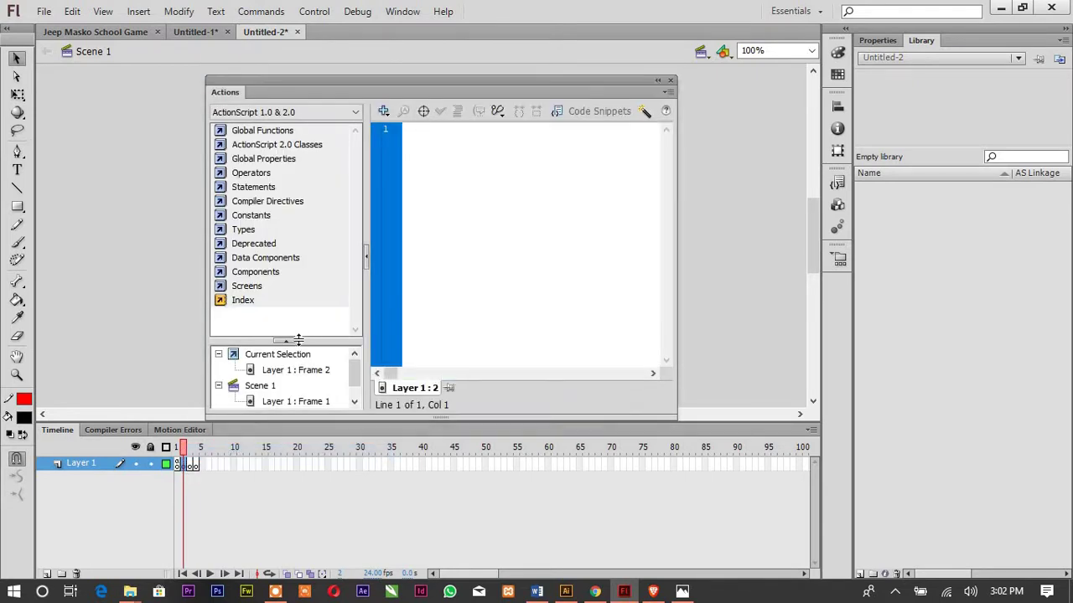
{"action": "type", "text": "stop"}
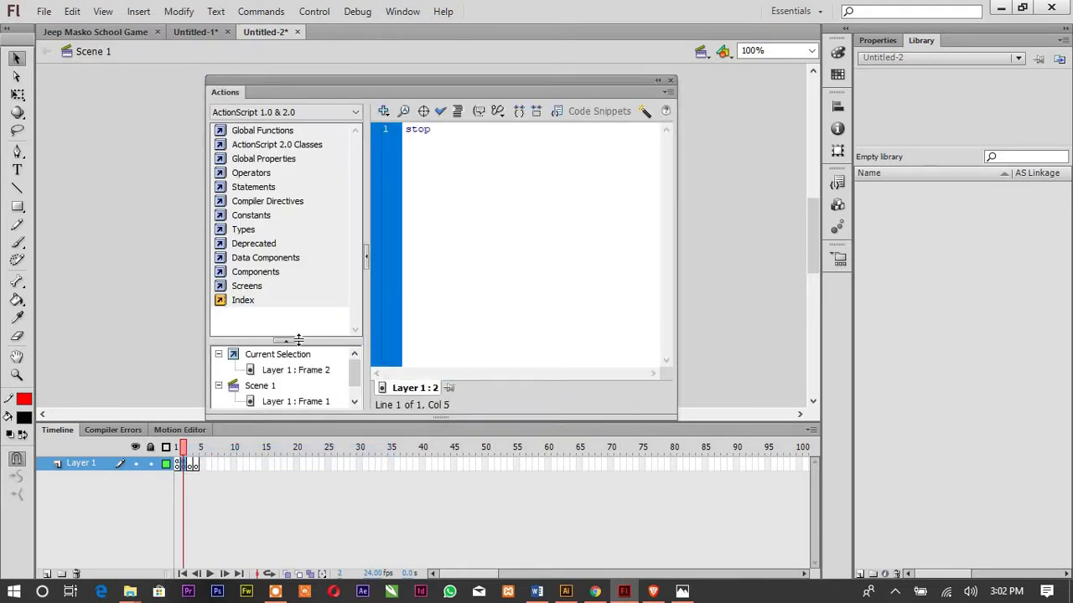
{"action": "type", "text": "()"}
{"action": "left_click", "coordinate": [672, 80]}
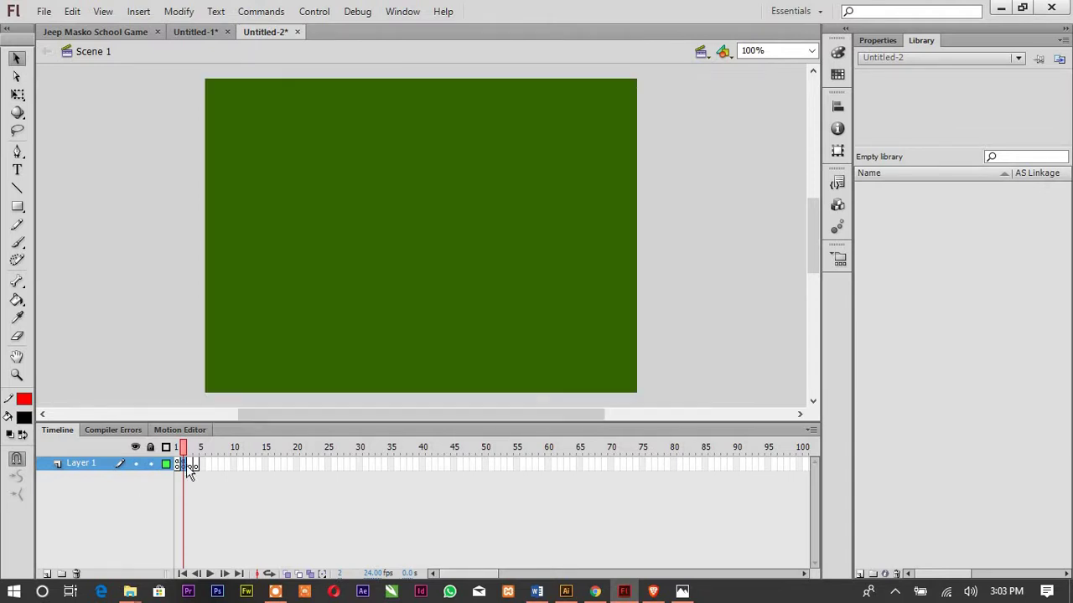
Step: Add a stop() action to frame 3 of Layer 1 and close the script editor
{"action": "left_click", "coordinate": [191, 465]}
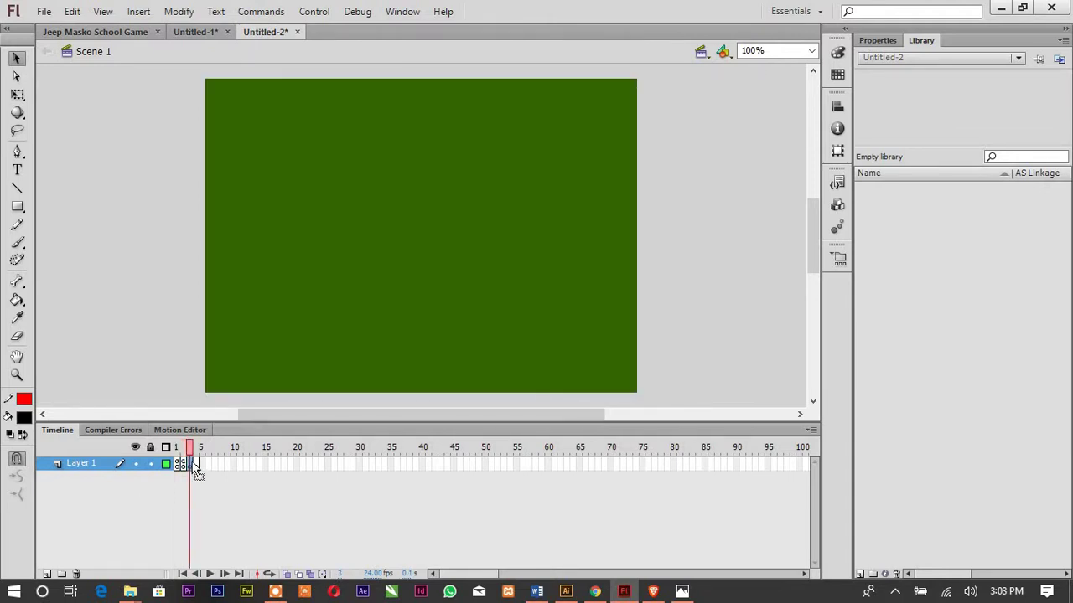
{"action": "right_click", "coordinate": [195, 465]}
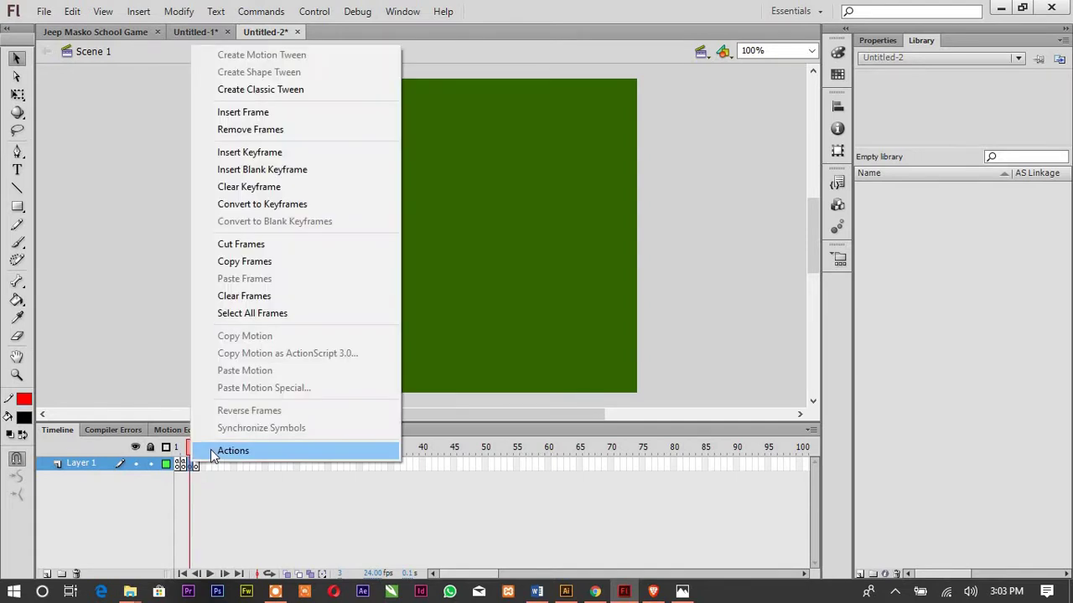
{"action": "left_click", "coordinate": [219, 450]}
{"action": "type", "text": "st"}
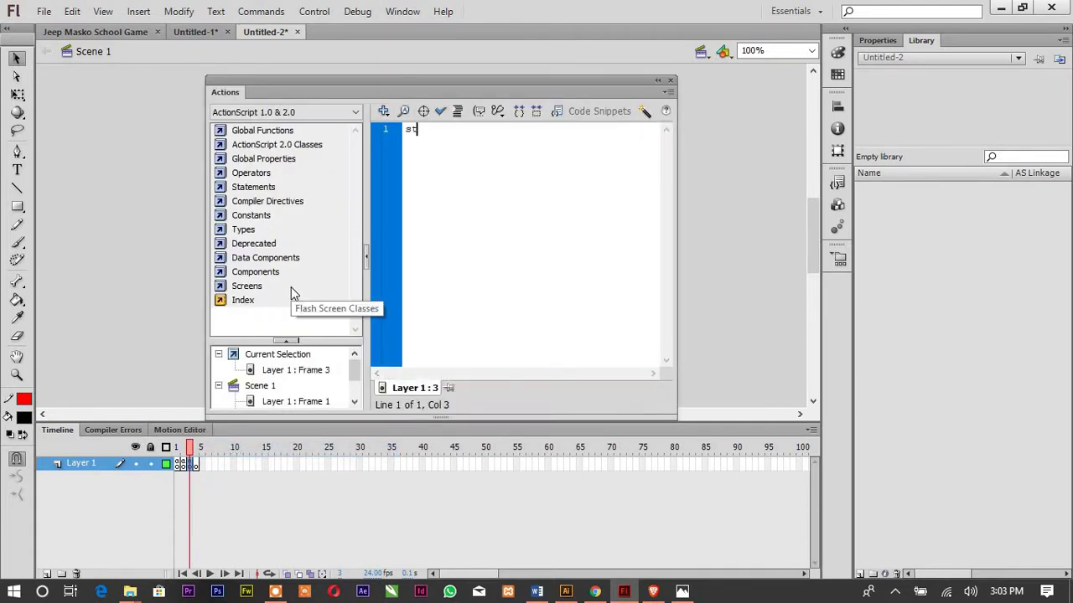
{"action": "type", "text": "op()"}
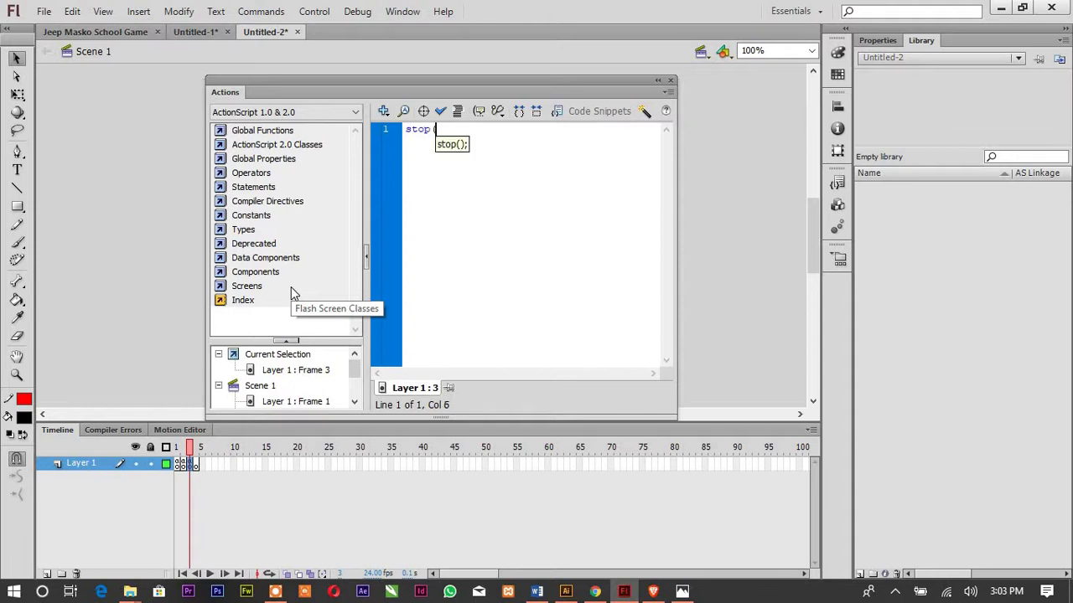
{"action": "left_click", "coordinate": [670, 82]}
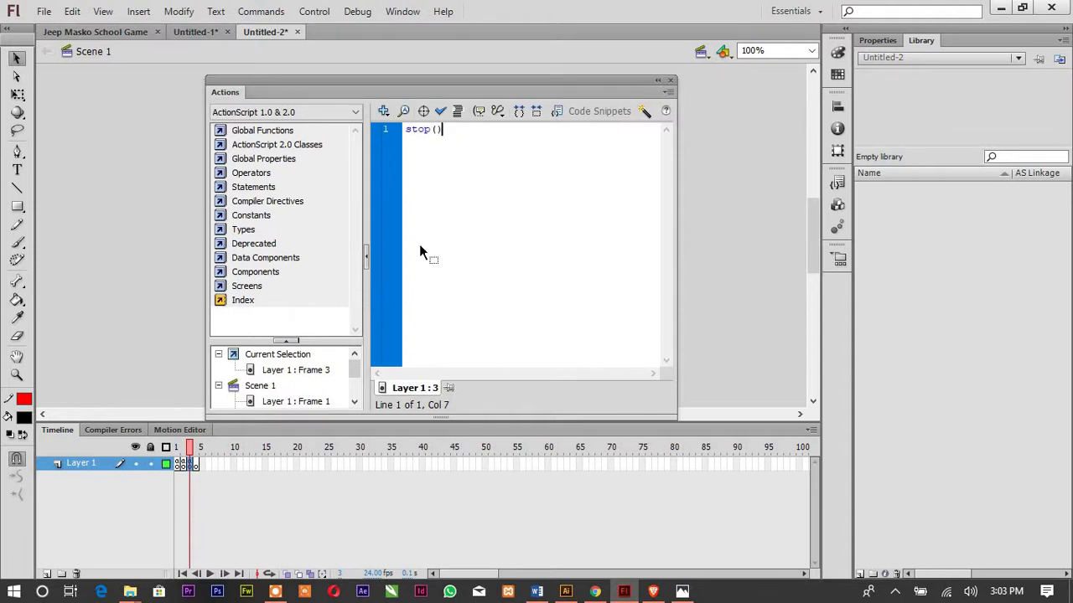
Step: Add a stop() action to frame 4 of Layer 1 and close the script editor
{"action": "left_click", "coordinate": [196, 465]}
{"action": "right_click", "coordinate": [197, 466]}
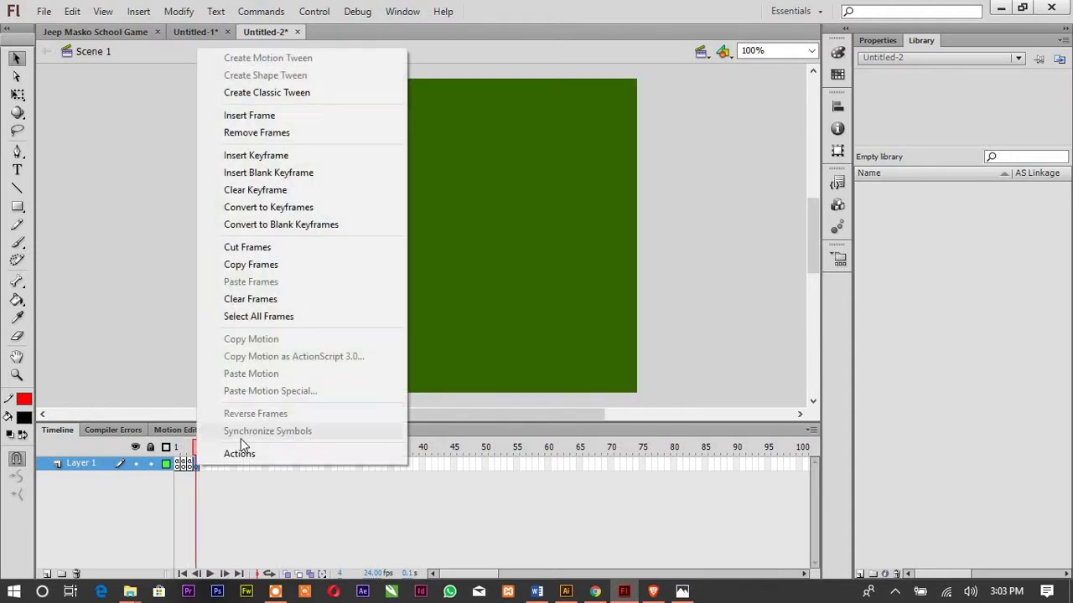
{"action": "left_click", "coordinate": [244, 450]}
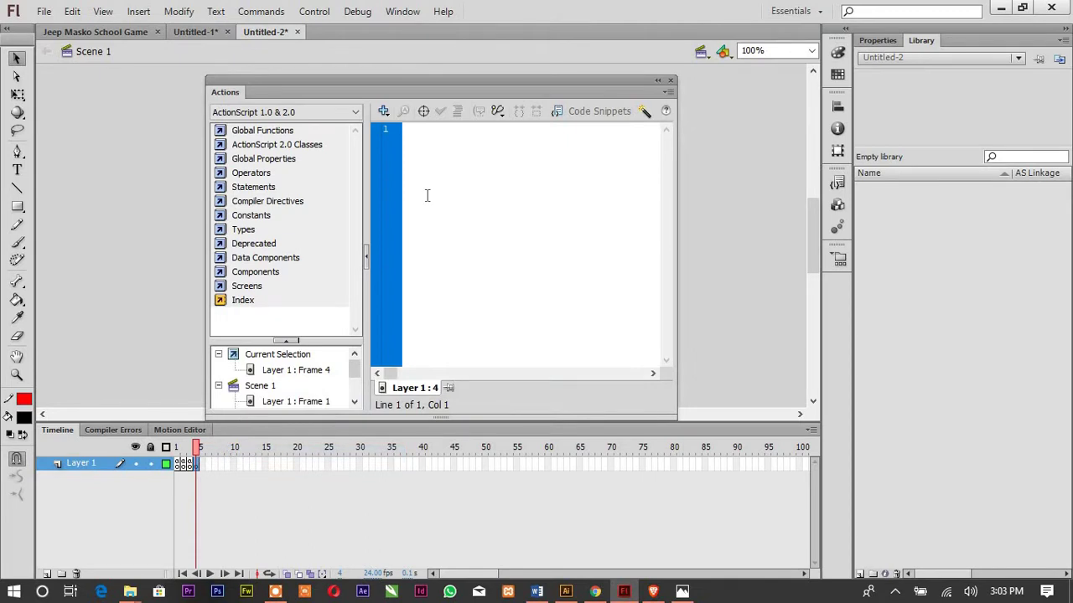
{"action": "type", "text": "stop"}
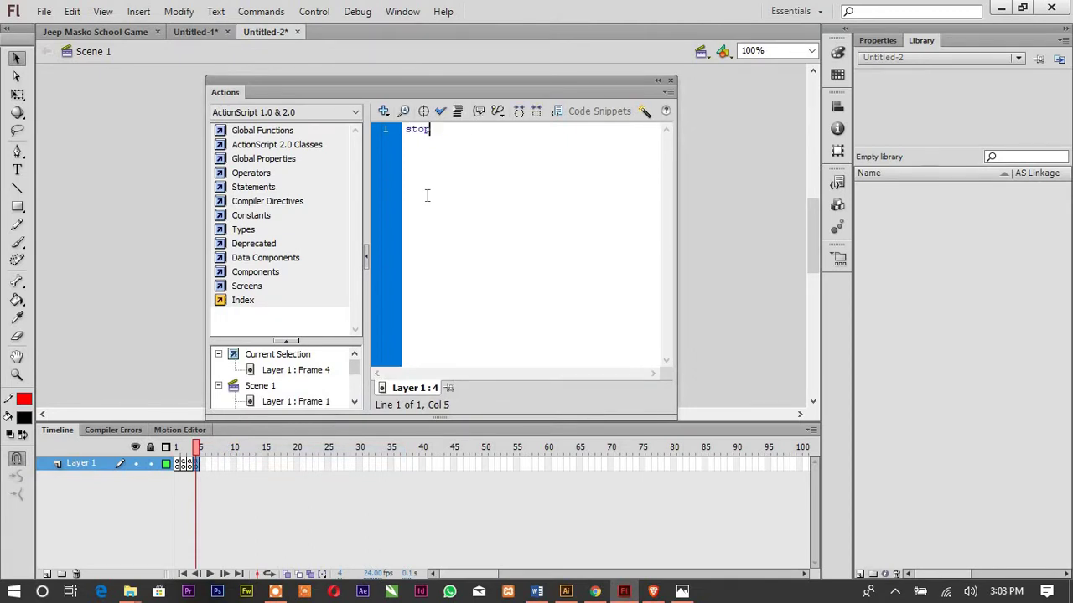
{"action": "type", "text": "()"}
{"action": "left_click", "coordinate": [670, 80]}
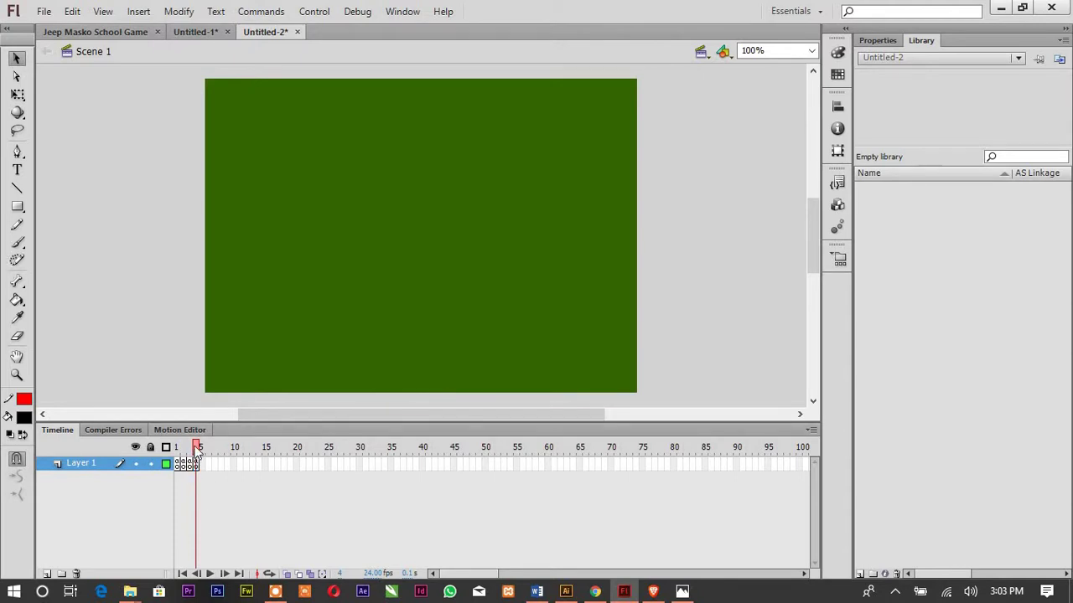
Step: Return to frame 1 and save the document as question in the school folder, as a Flash CS6 document
{"action": "left_click", "coordinate": [176, 457]}
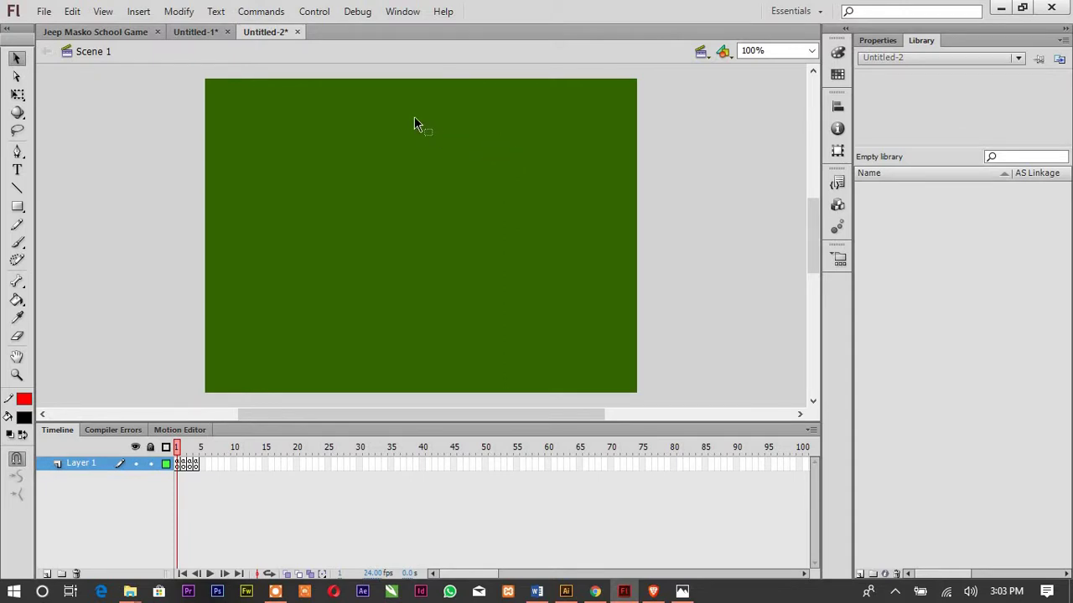
{"action": "left_click", "coordinate": [45, 12]}
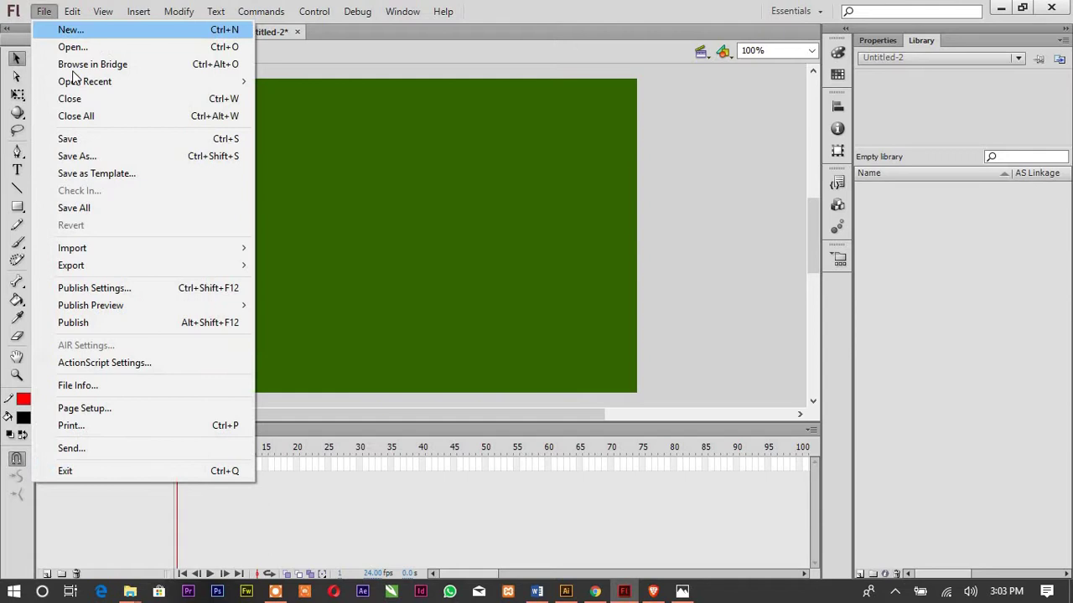
{"action": "left_click", "coordinate": [84, 157]}
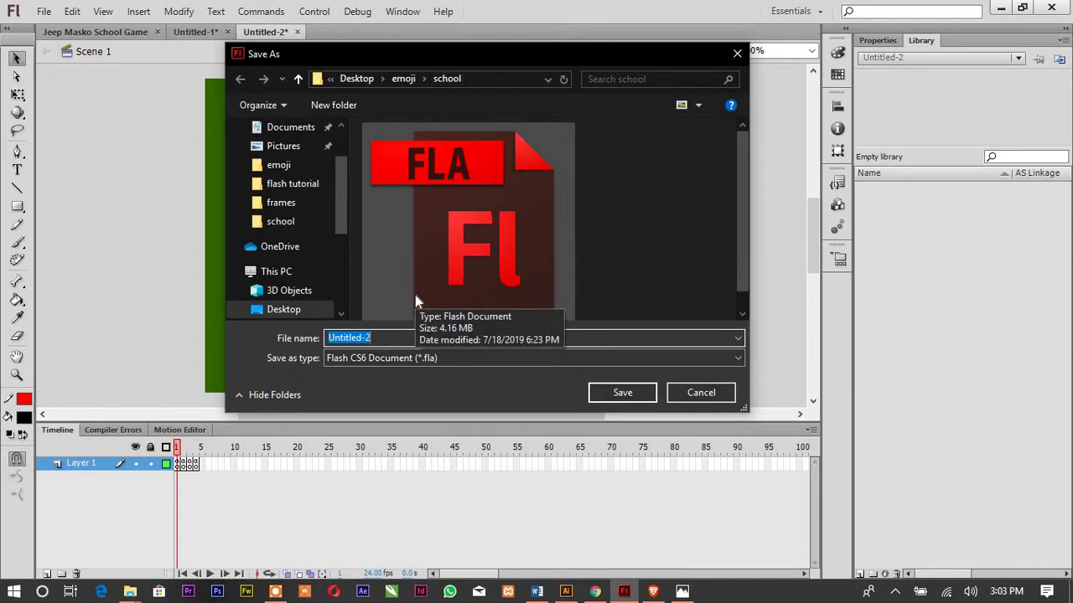
{"action": "type", "text": "question"}
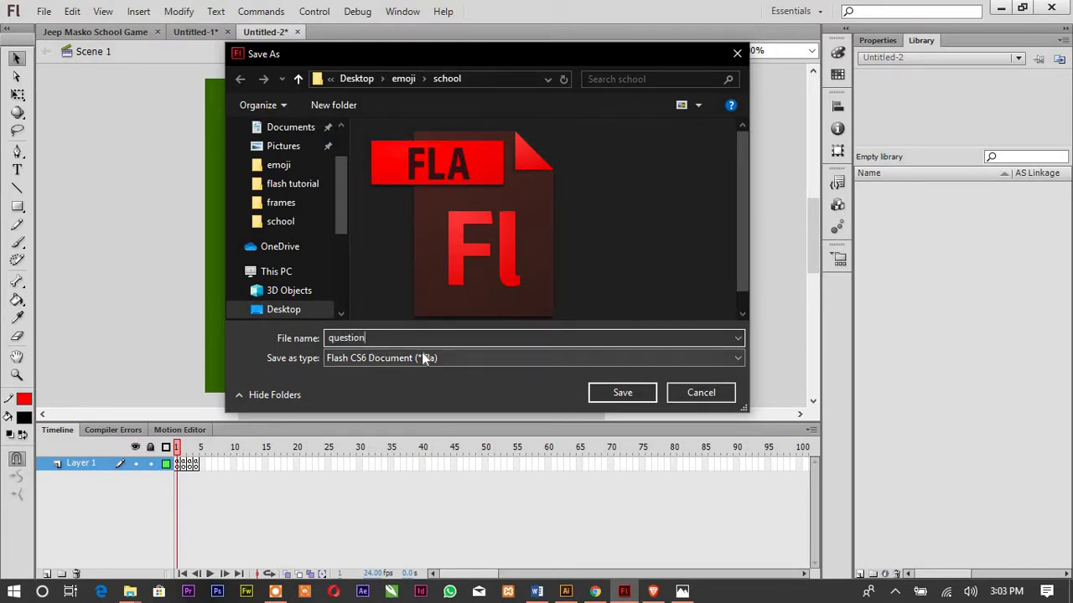
{"action": "left_click", "coordinate": [622, 393]}
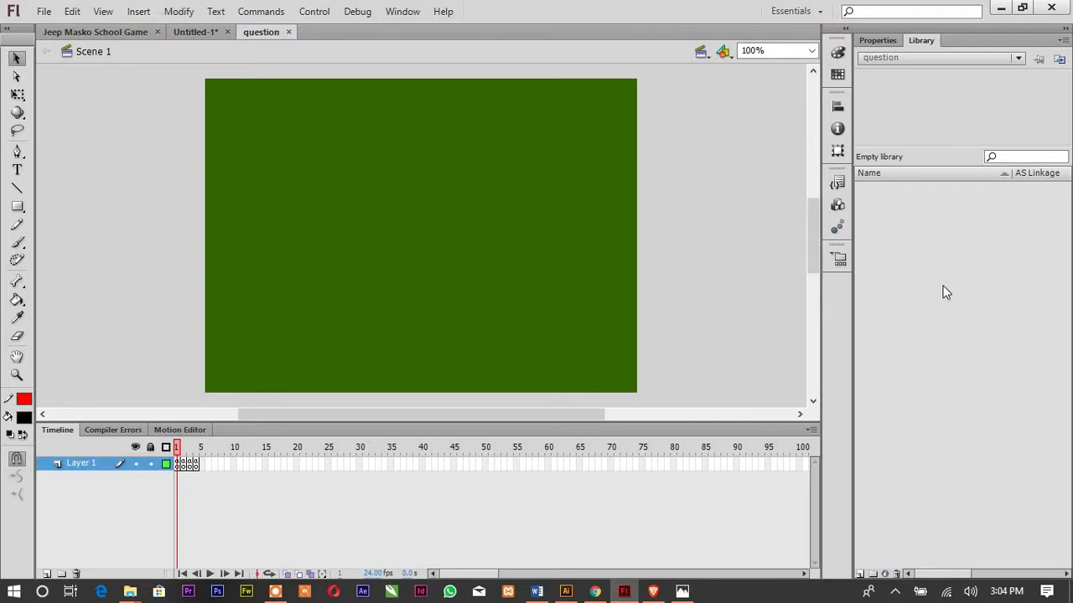
Step: Import the picture files from the school folder into the document's library
{"action": "left_click", "coordinate": [43, 10]}
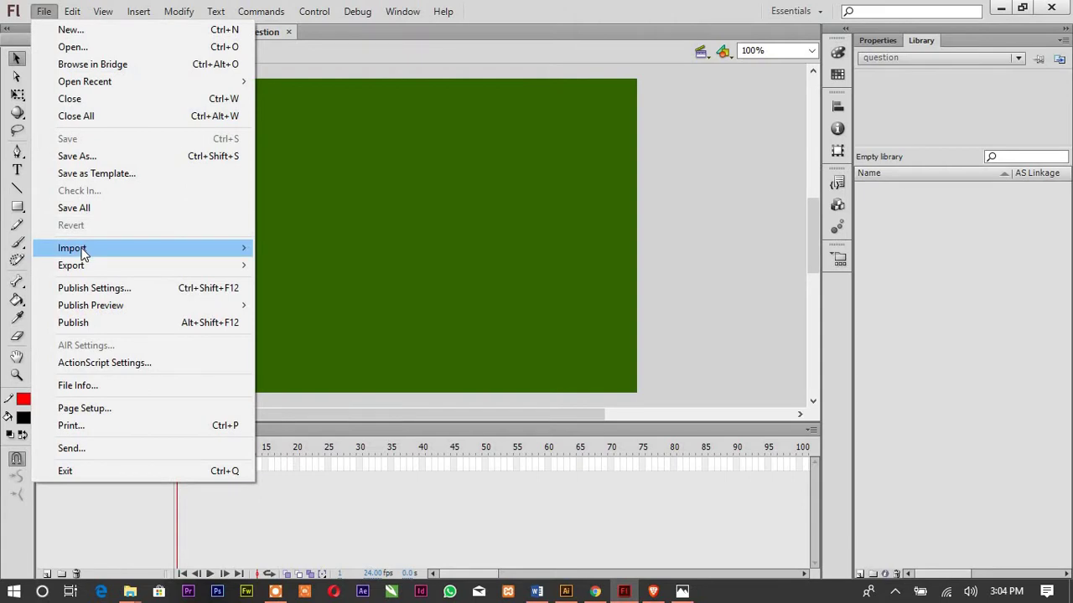
{"action": "mouse_move", "coordinate": [84, 249]}
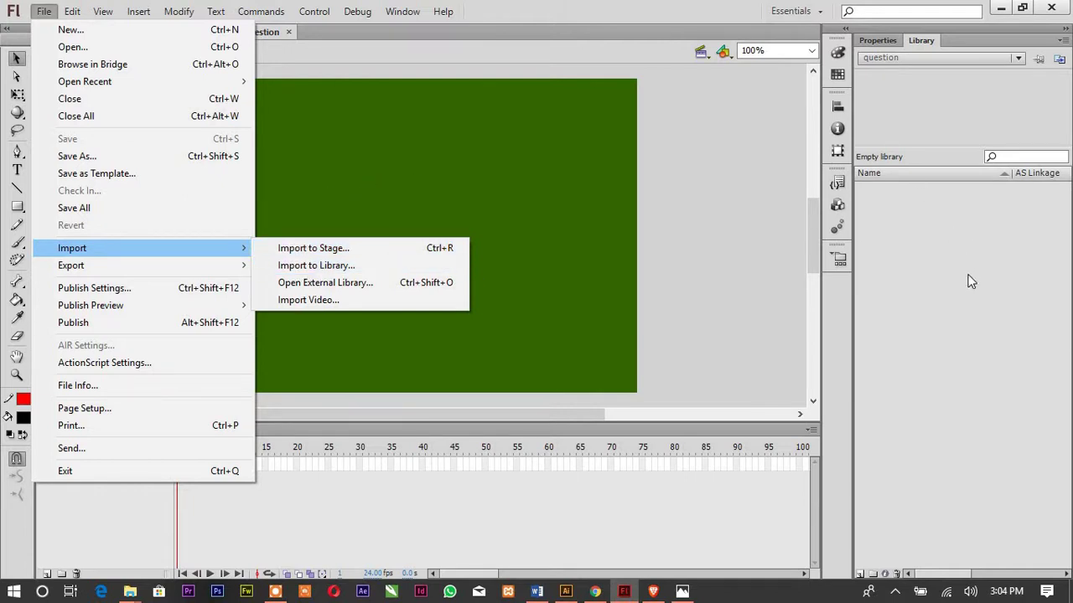
{"action": "left_click", "coordinate": [317, 265]}
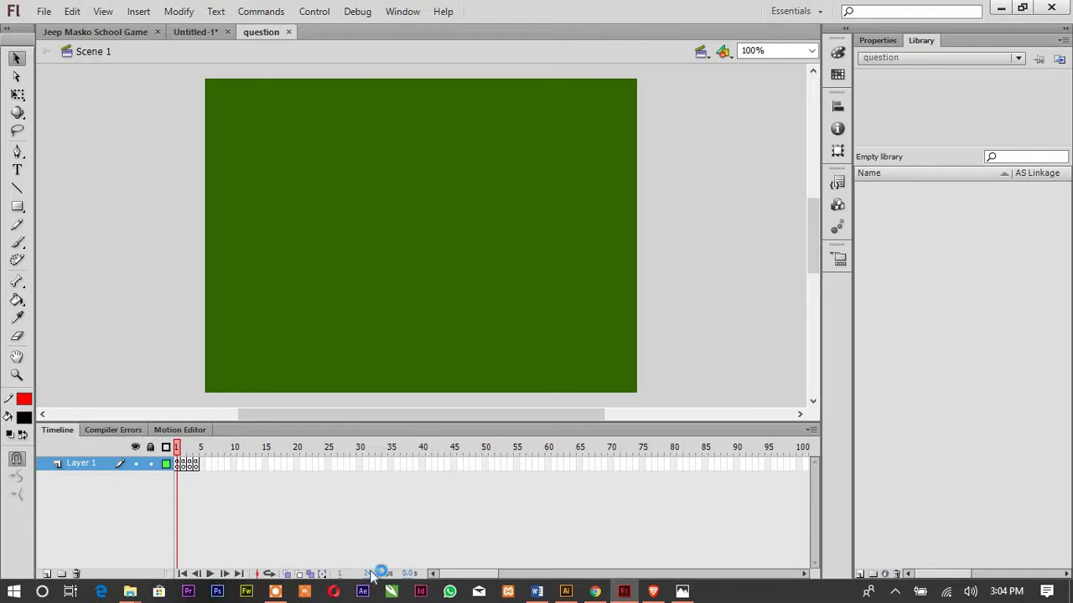
{"action": "mouse_move", "coordinate": [283, 595]}
{"action": "key", "text": "ctrl+r"}
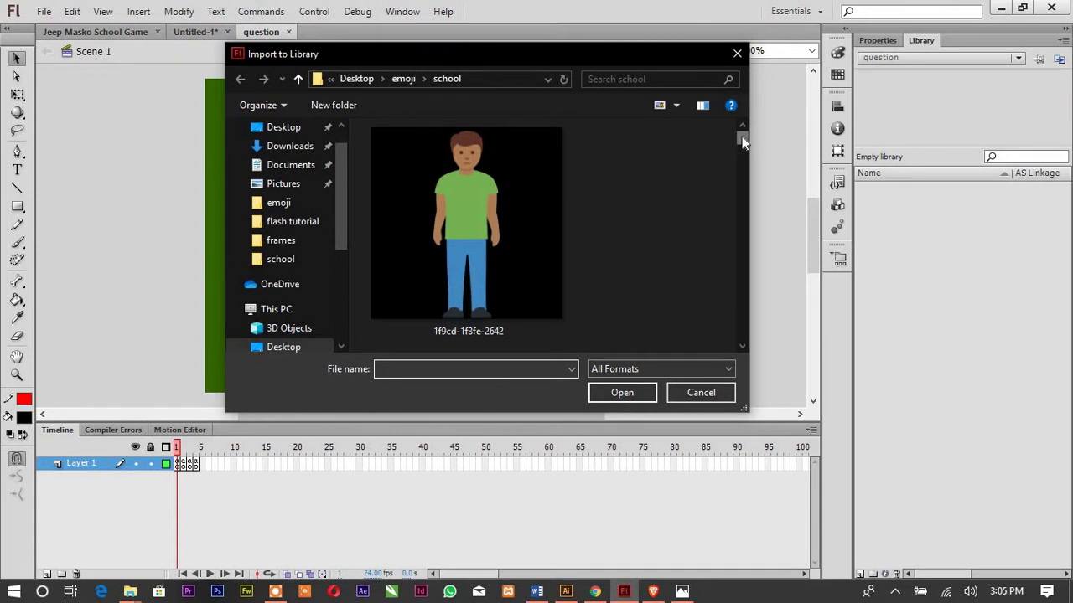
{"action": "left_click_drag", "start_coordinate": [742, 139], "coordinate": [733, 261]}
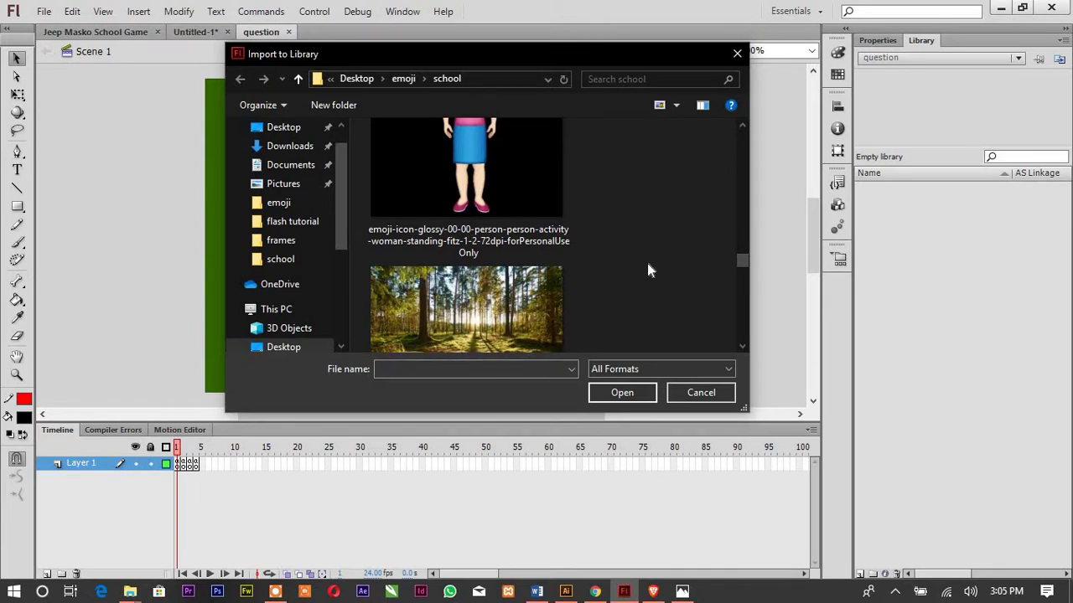
{"action": "left_click", "coordinate": [466, 309]}
{"action": "left_click", "coordinate": [620, 392]}
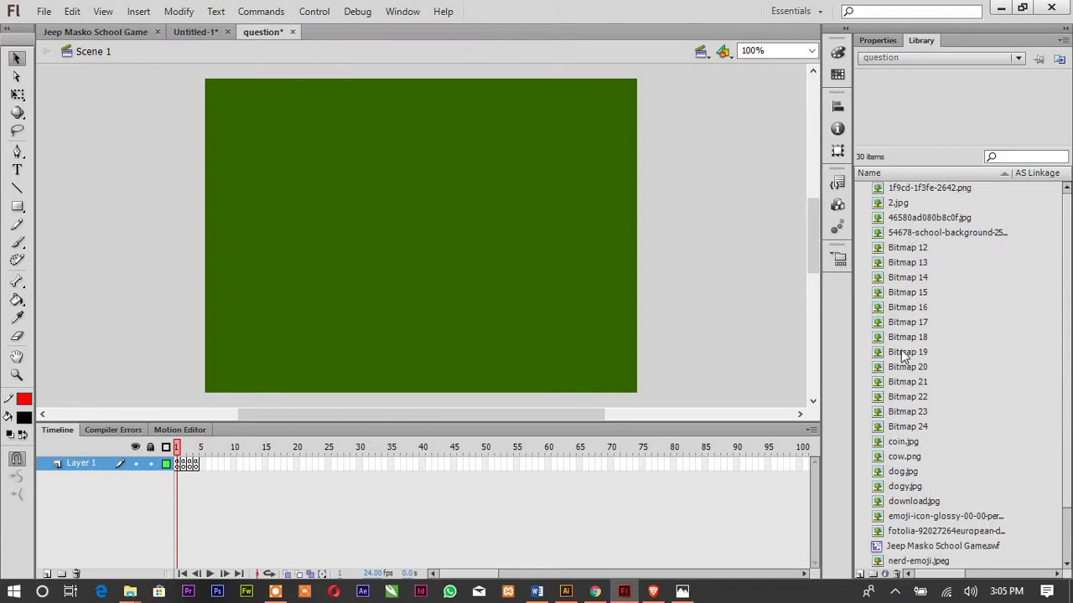
Step: Preview the imported library images and place the thumbs-up emoji, Bitmap 12, in the middle of the stage on frame 1
{"action": "left_click", "coordinate": [910, 194]}
{"action": "left_click", "coordinate": [903, 219]}
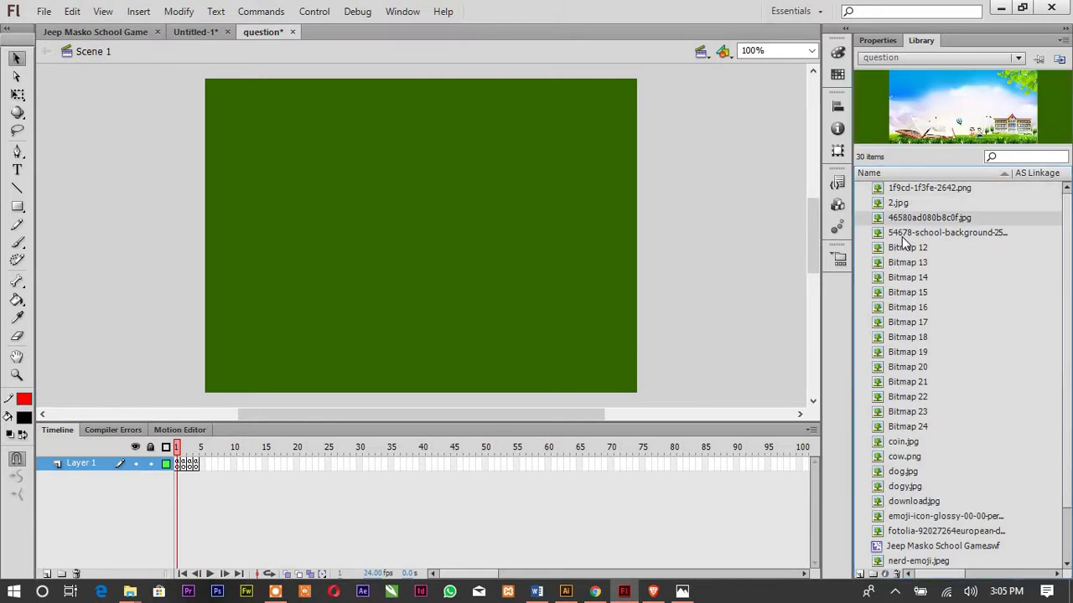
{"action": "left_click", "coordinate": [902, 238]}
{"action": "left_click", "coordinate": [907, 251]}
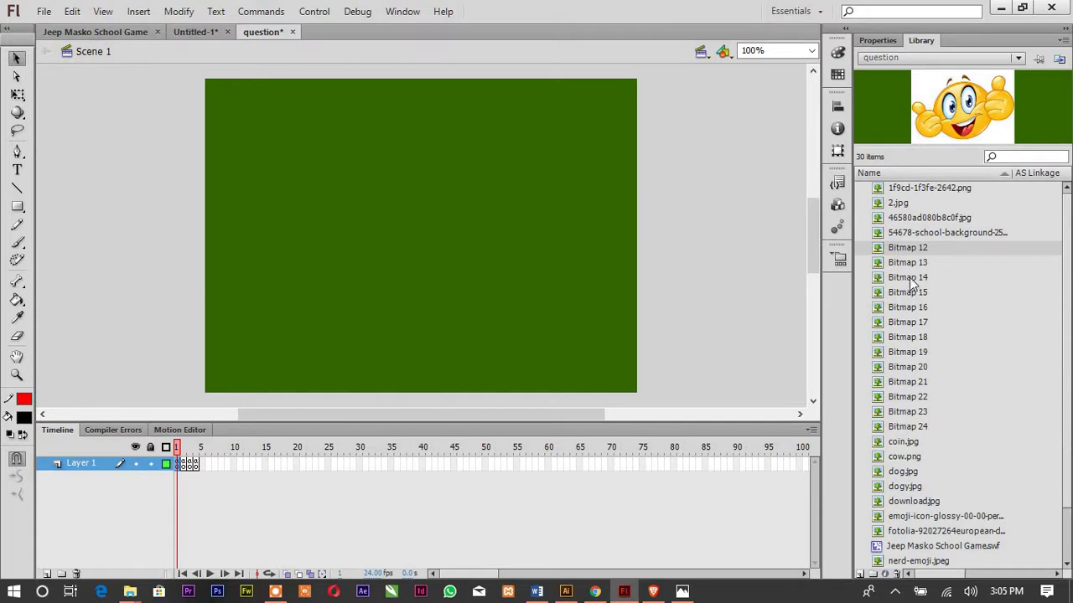
{"action": "left_click_drag", "start_coordinate": [907, 255], "coordinate": [407, 269]}
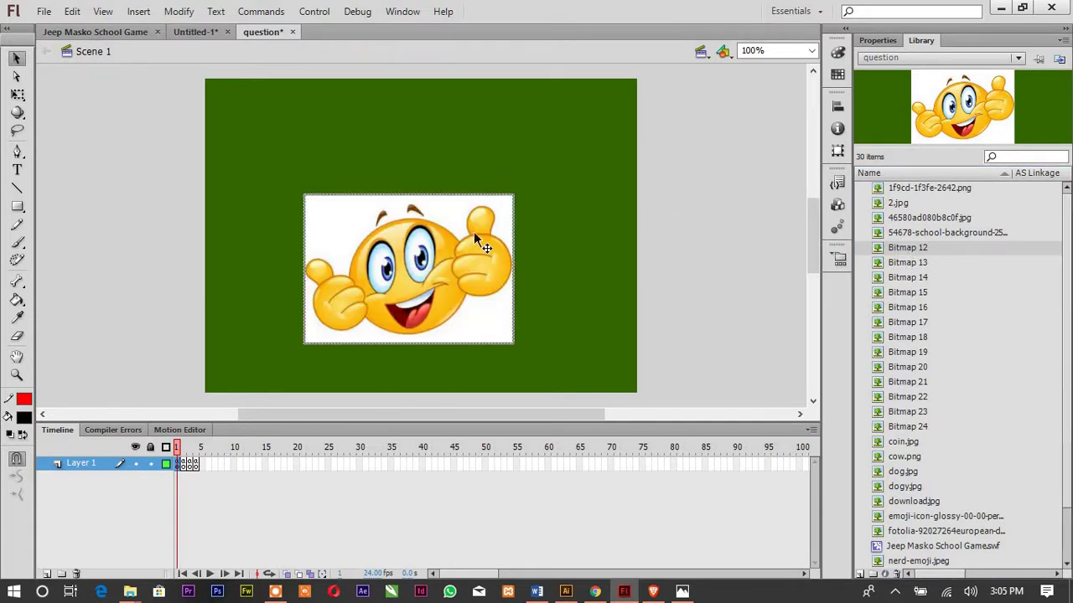
{"action": "left_click", "coordinate": [677, 194]}
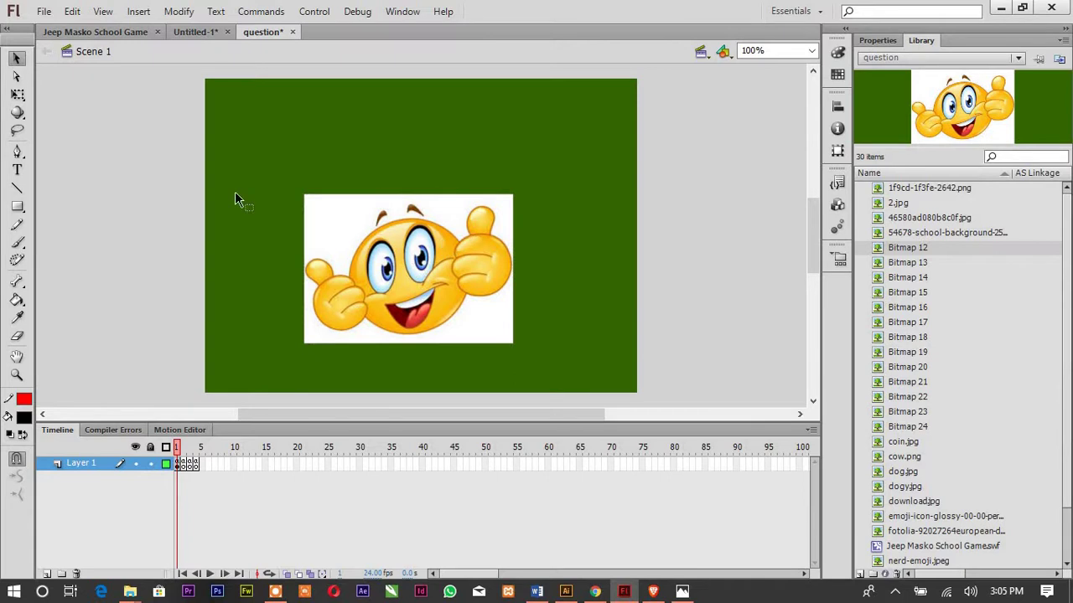
Step: Add a wide text box above the emoji picture with the Text tool, containing the question "What is He doing"
{"action": "left_click", "coordinate": [17, 171]}
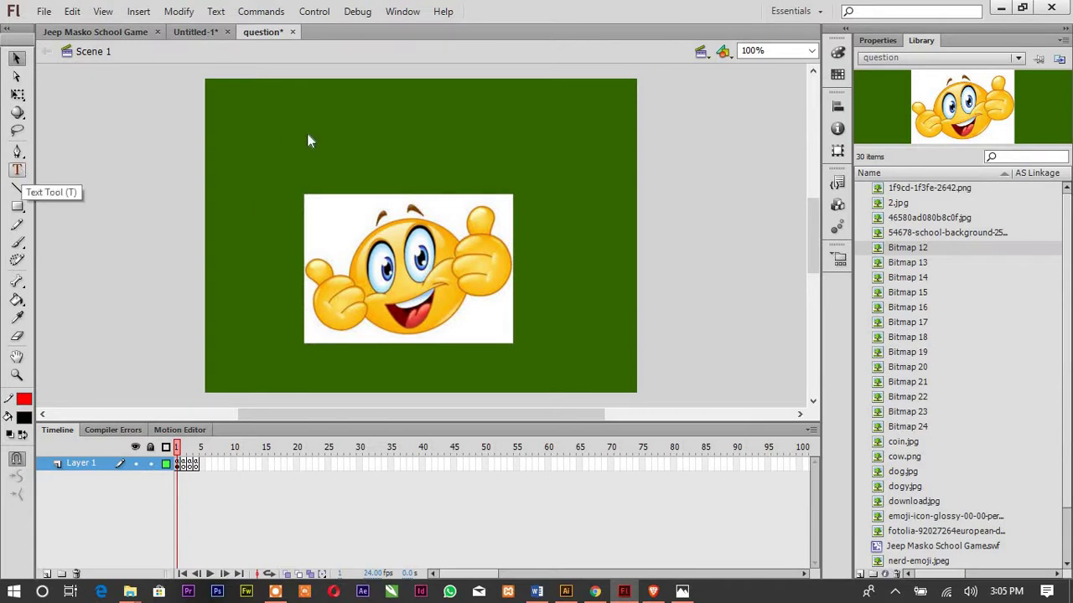
{"action": "left_click", "coordinate": [17, 171]}
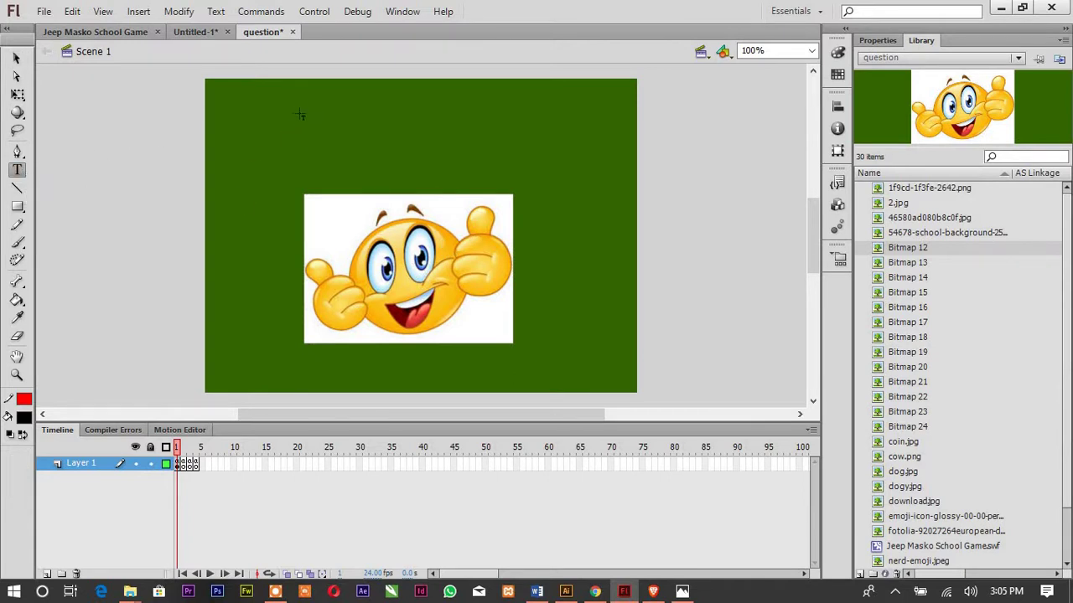
{"action": "left_click_drag", "start_coordinate": [284, 104], "coordinate": [579, 158]}
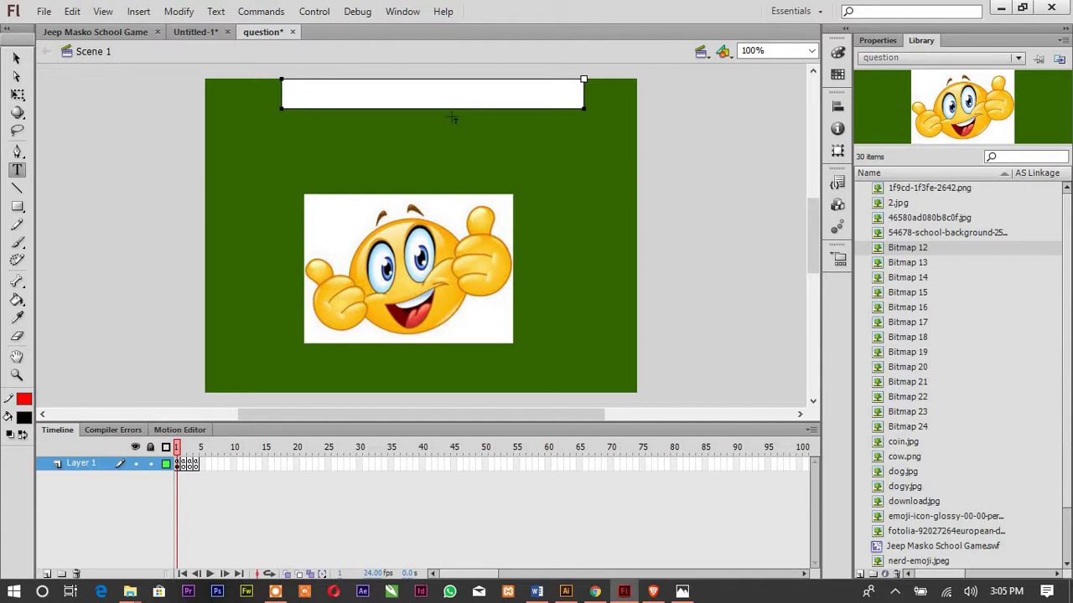
{"action": "type", "text": "what"}
{"action": "key", "text": "BackSpace"}
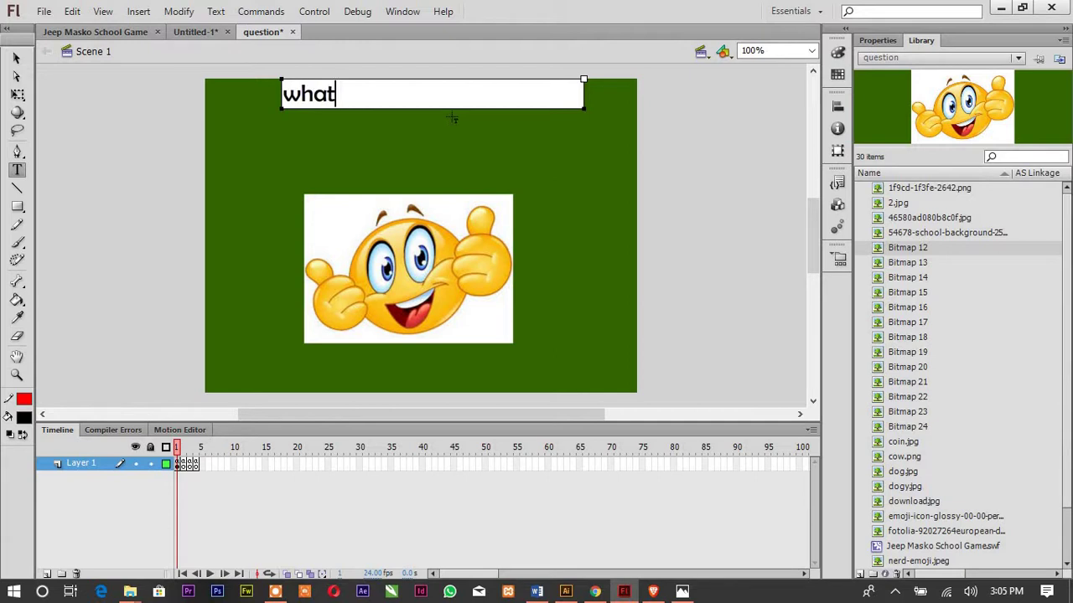
{"action": "key", "text": "Left"}
{"action": "key", "text": "Left"}
{"action": "key", "text": "Left"}
{"action": "key", "text": "Delete"}
{"action": "key", "text": "Delete"}
{"action": "key", "text": "BackSpace"}
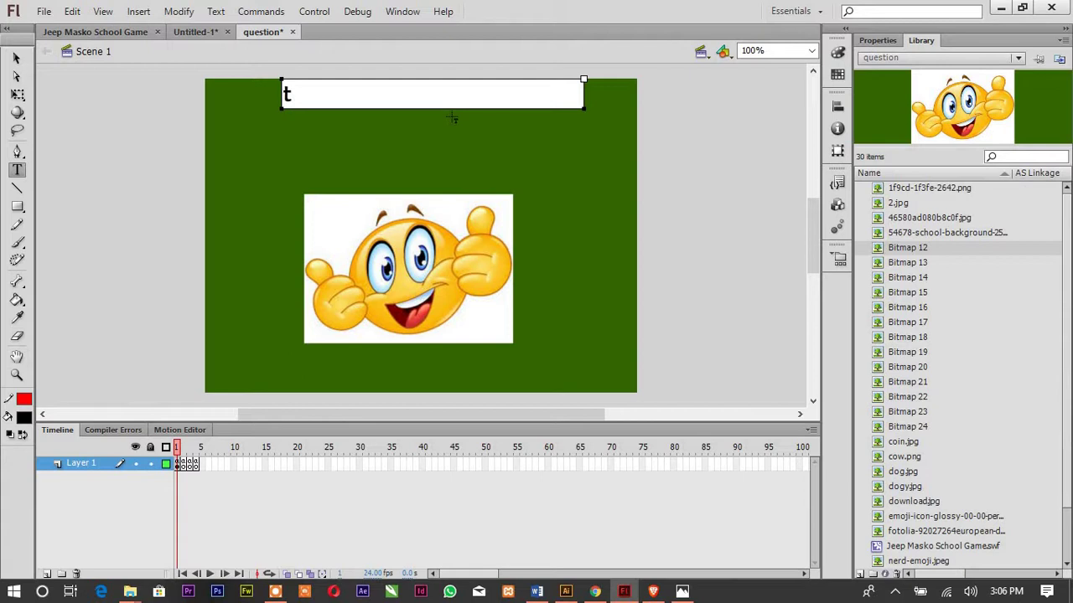
{"action": "type", "text": "Wha"}
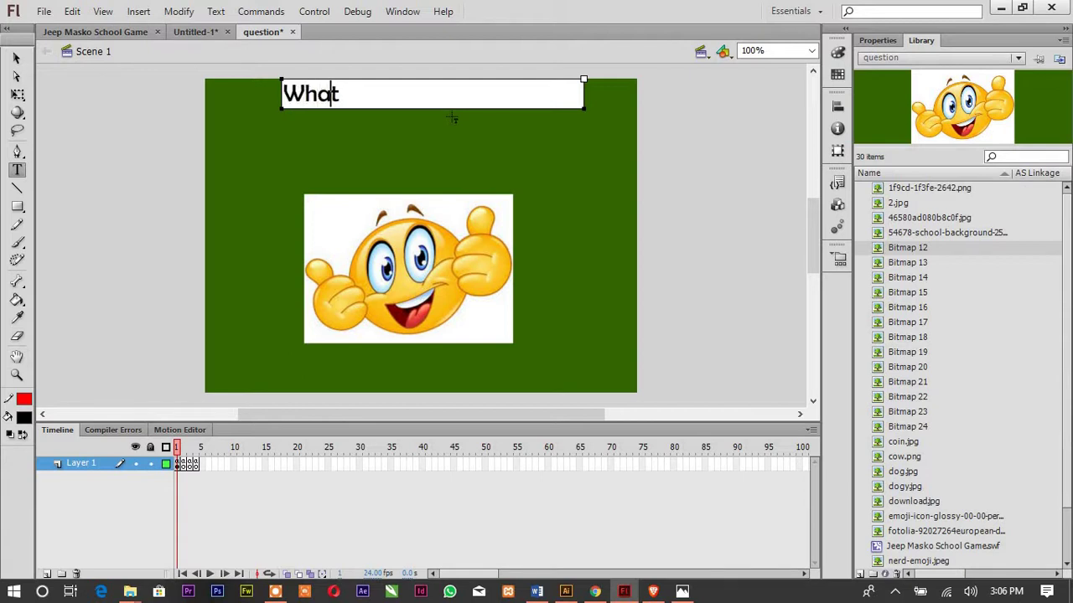
{"action": "key", "text": "Right"}
{"action": "type", "text": "is He doin"}
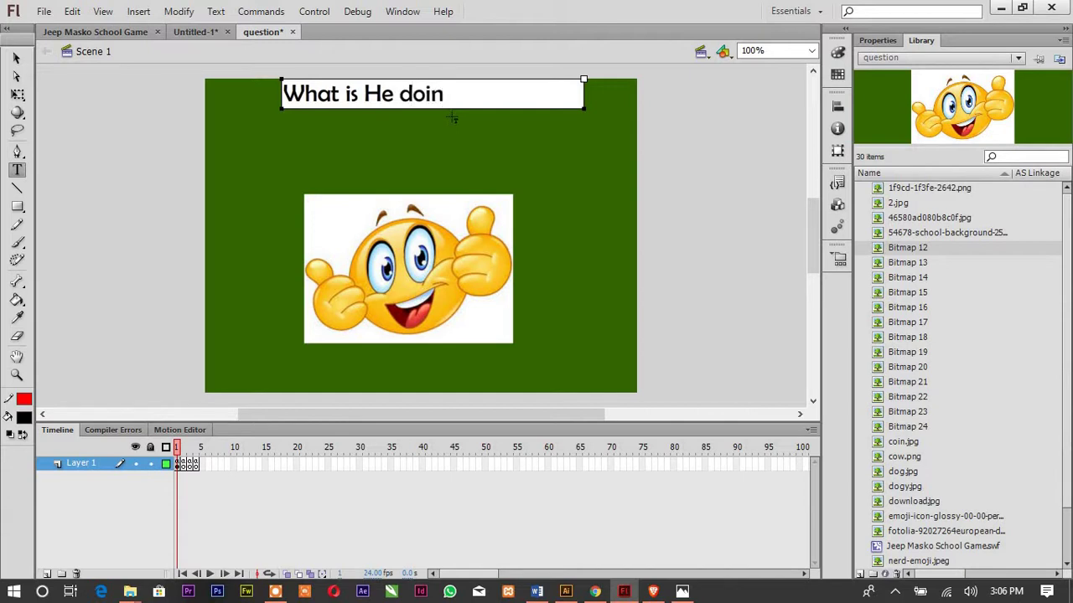
{"action": "type", "text": "g"}
Step: Move the question text box slightly lower so it sits clear of the stage's upper edge
{"action": "left_click", "coordinate": [16, 58]}
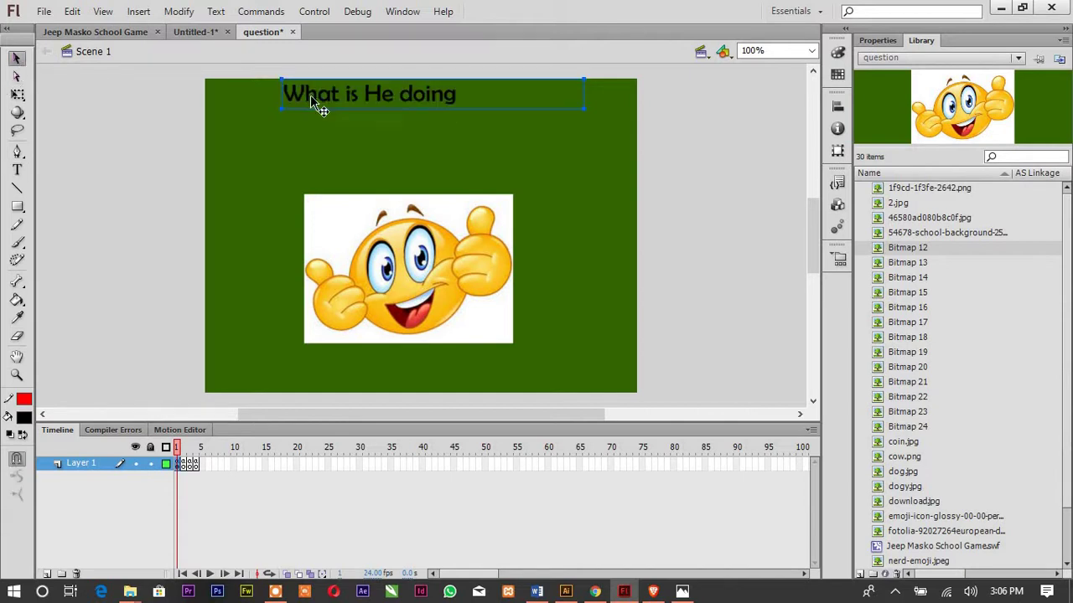
{"action": "left_click_drag", "start_coordinate": [353, 94], "coordinate": [353, 117]}
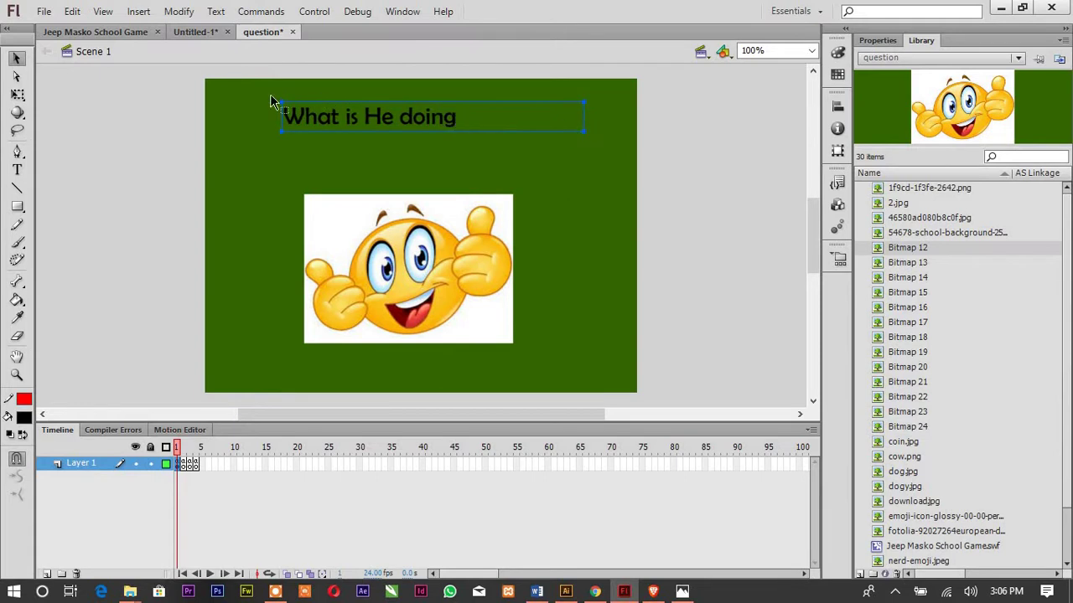
Step: Try to narrow the question text box with Free Transform and undo the resize
{"action": "key", "text": "a"}
{"action": "left_click", "coordinate": [16, 58]}
{"action": "left_click", "coordinate": [18, 95]}
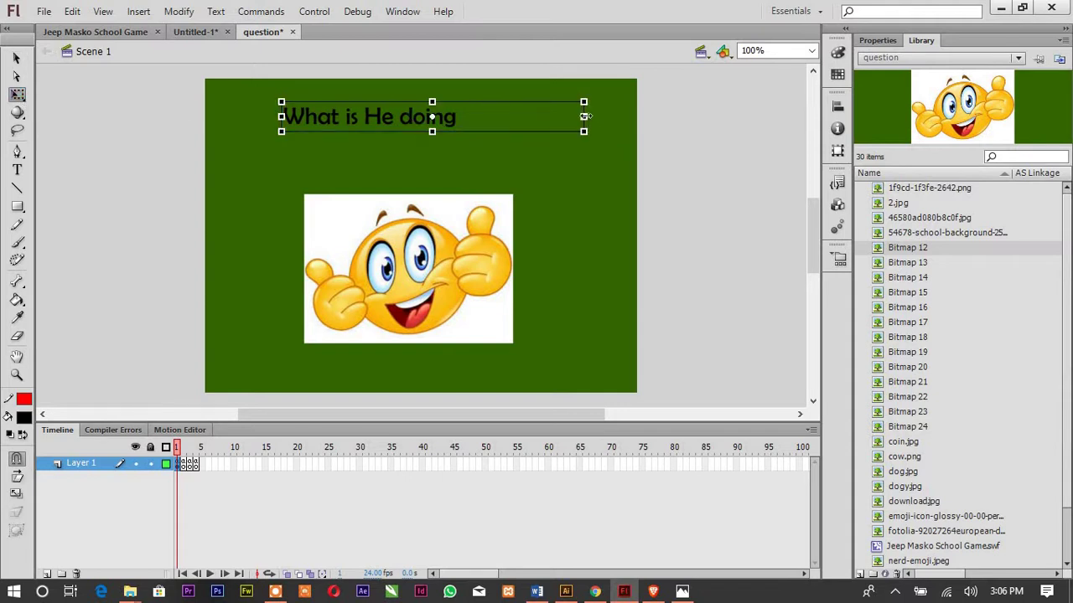
{"action": "left_click_drag", "start_coordinate": [509, 120], "coordinate": [585, 119]}
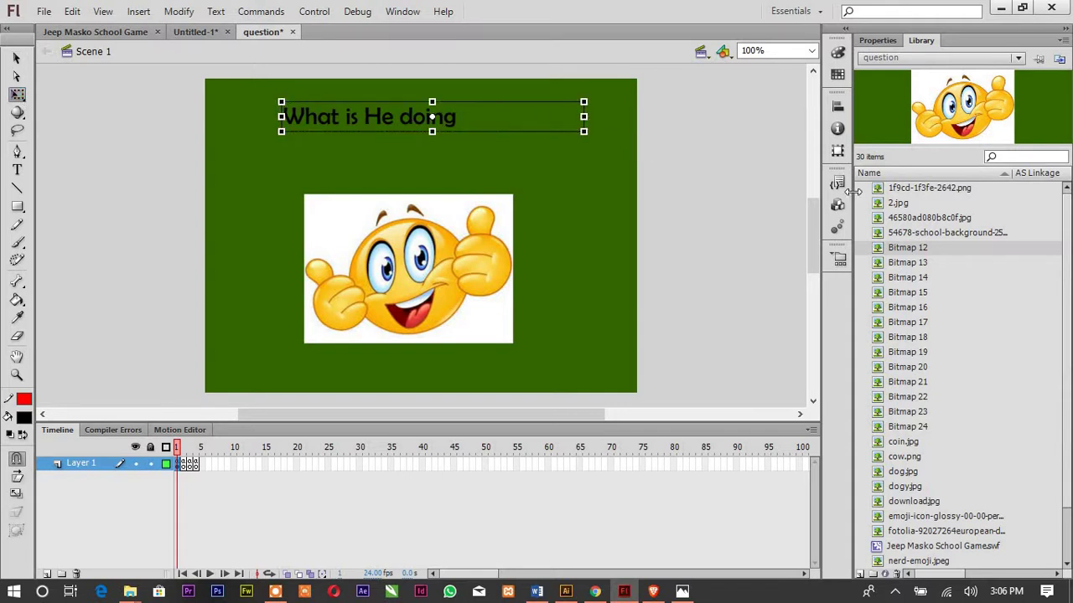
{"action": "left_click", "coordinate": [888, 40]}
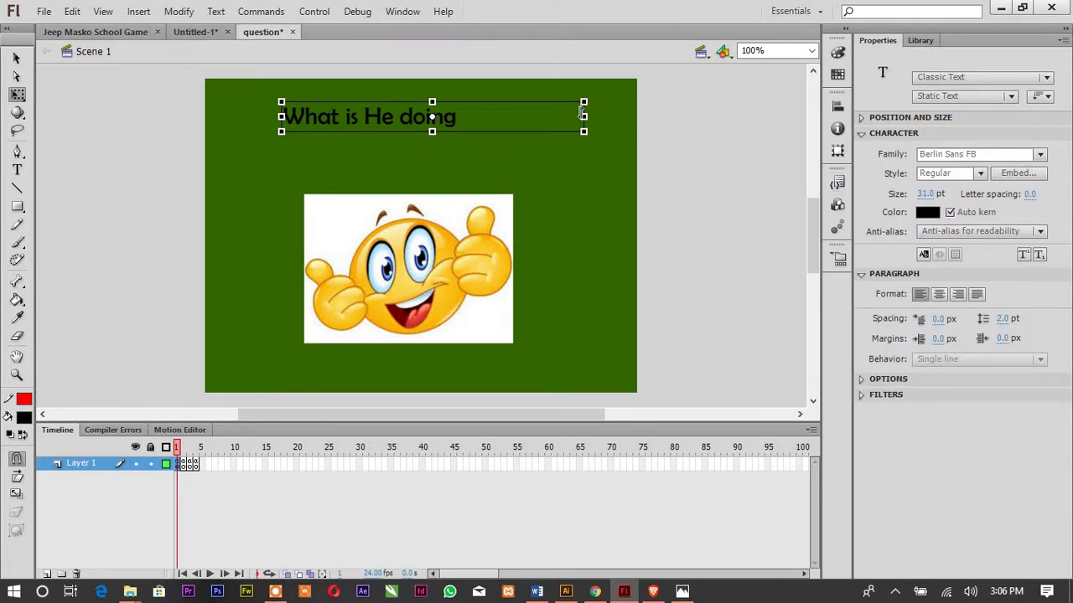
{"action": "left_click_drag", "start_coordinate": [583, 116], "coordinate": [544, 114]}
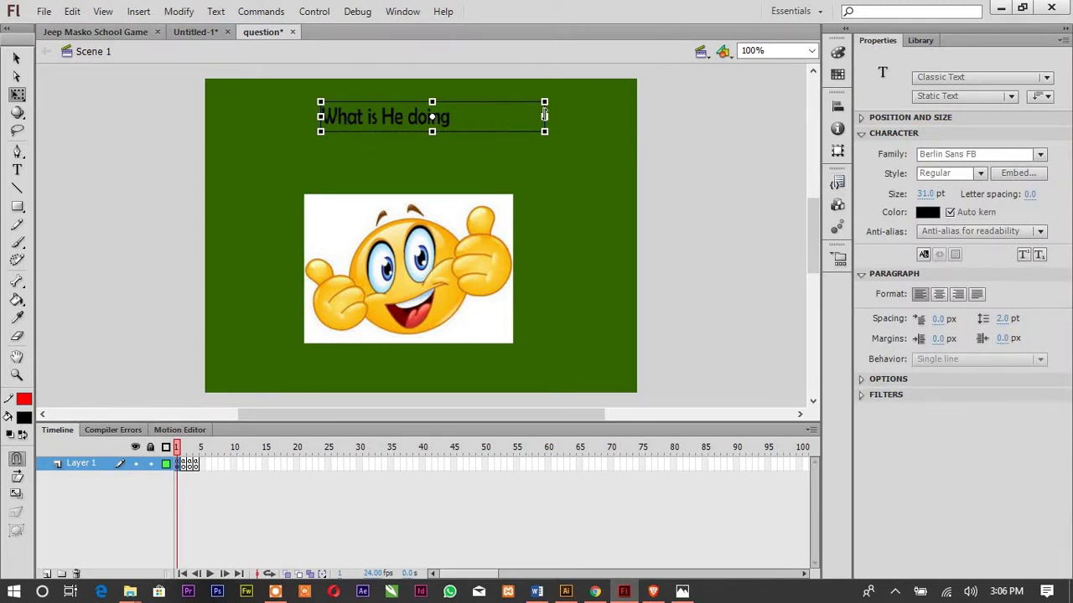
{"action": "key", "text": "ctrl+z"}
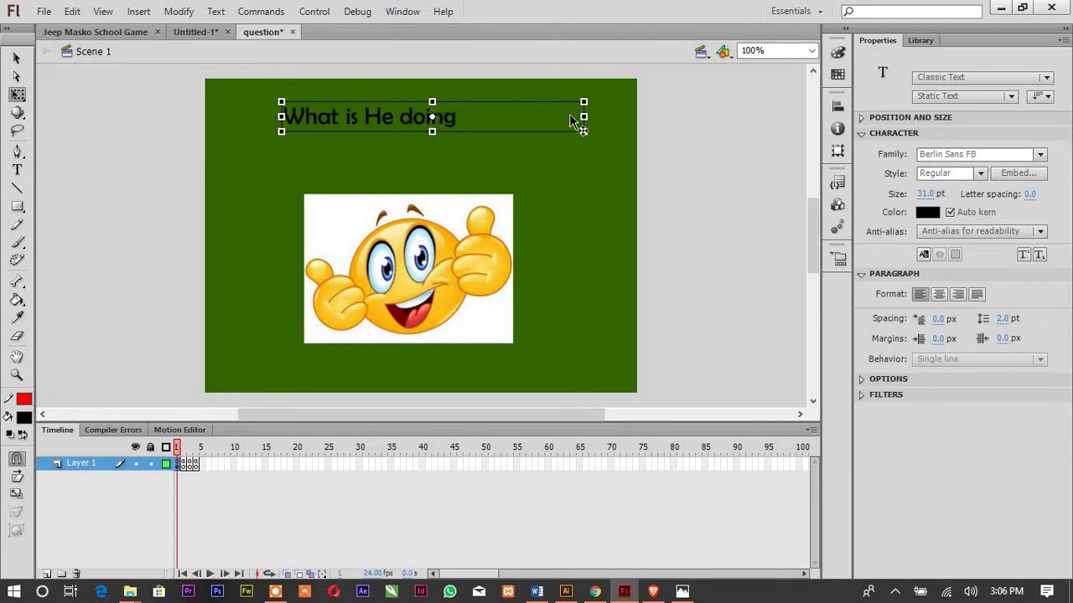
{"action": "left_click", "coordinate": [664, 167]}
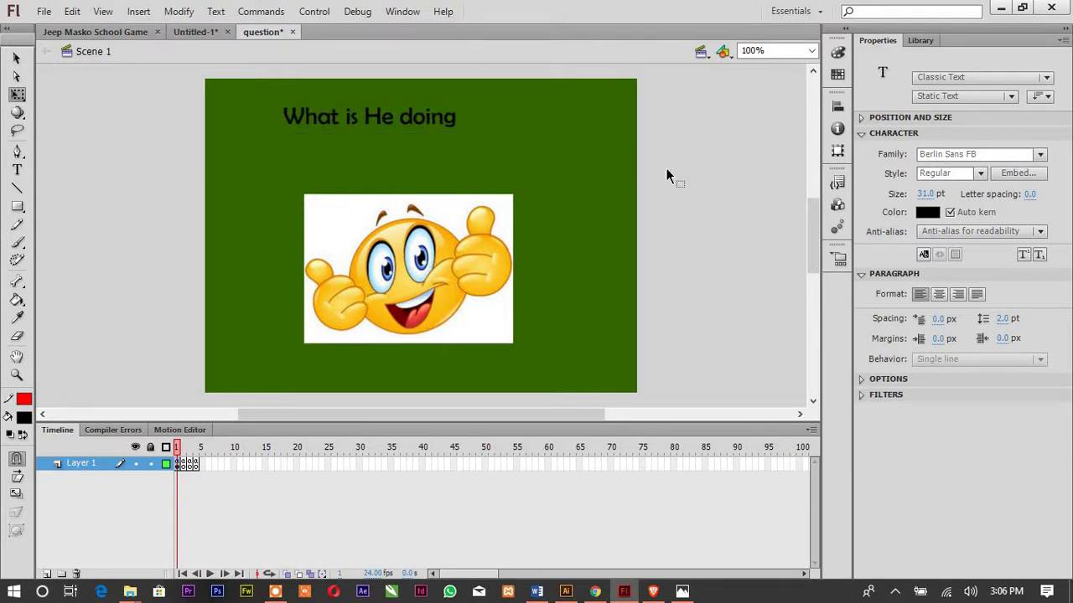
Step: Add a question mark to the end of the question text so it reads "What is He doing?"
{"action": "left_click", "coordinate": [417, 230]}
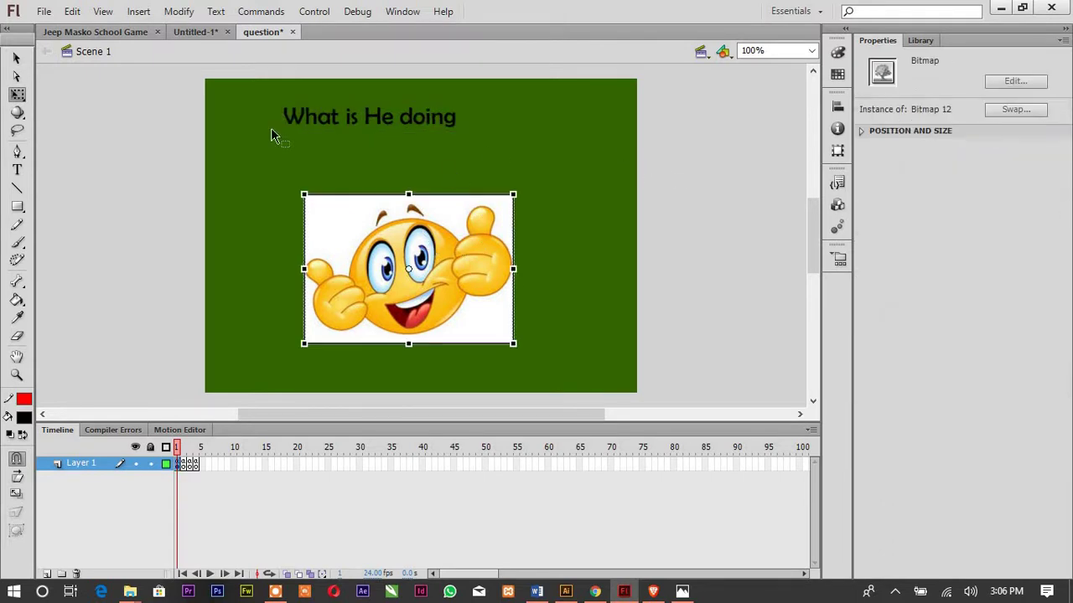
{"action": "left_click", "coordinate": [18, 170]}
{"action": "left_click", "coordinate": [457, 116]}
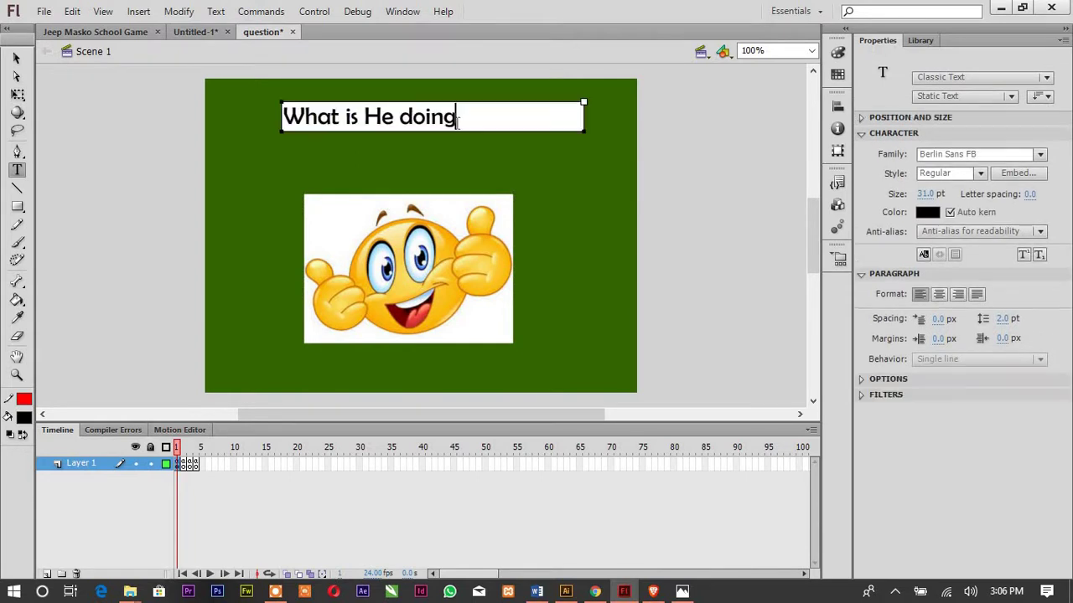
{"action": "type", "text": "?"}
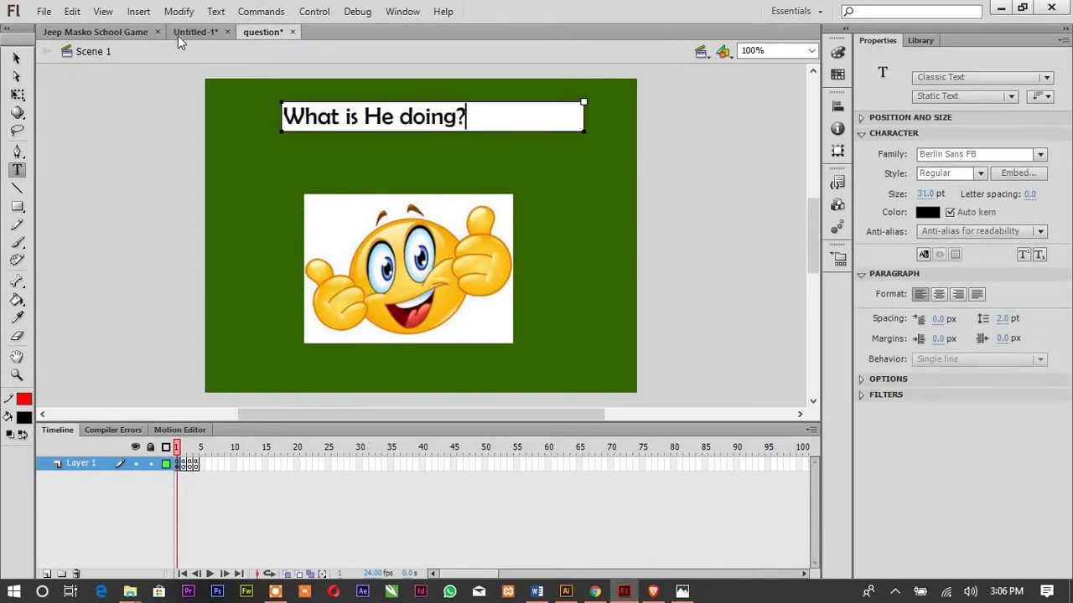
Step: Move the emoji picture up so it sits just below the question text
{"action": "left_click", "coordinate": [16, 58]}
{"action": "left_click", "coordinate": [421, 277]}
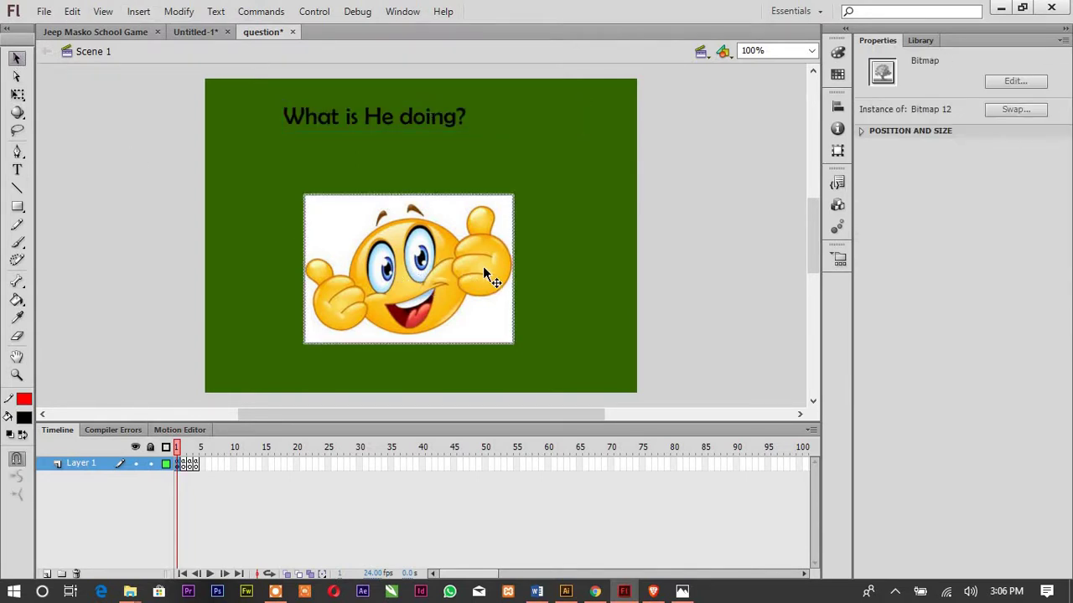
{"action": "left_click_drag", "start_coordinate": [424, 264], "coordinate": [422, 214]}
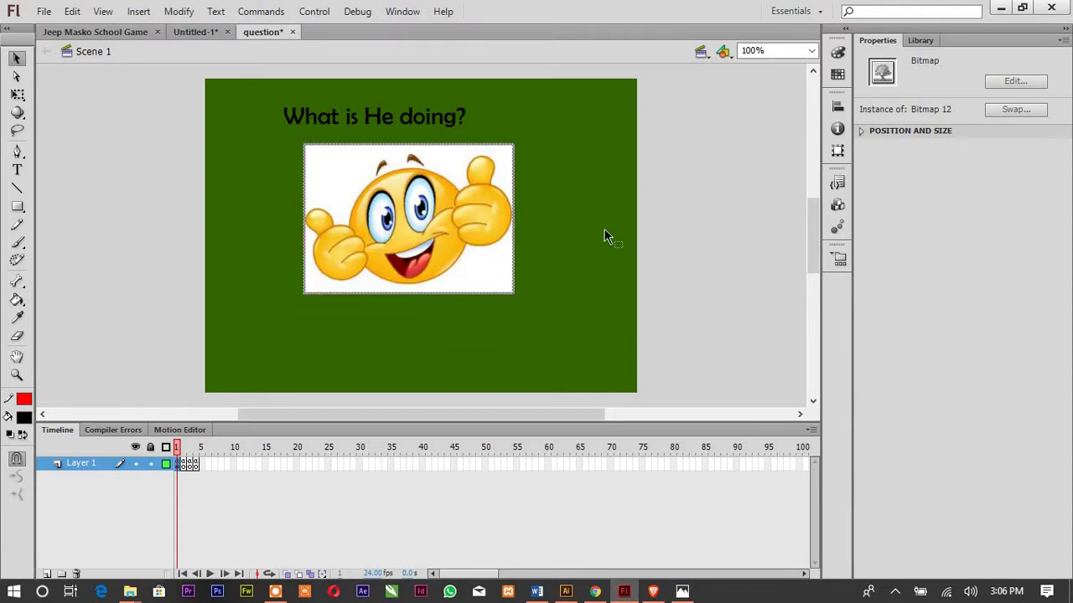
{"action": "left_click", "coordinate": [77, 136]}
Step: Add a text with the answer "Loughing" below the picture, towards the left side of the stage
{"action": "left_click", "coordinate": [17, 169]}
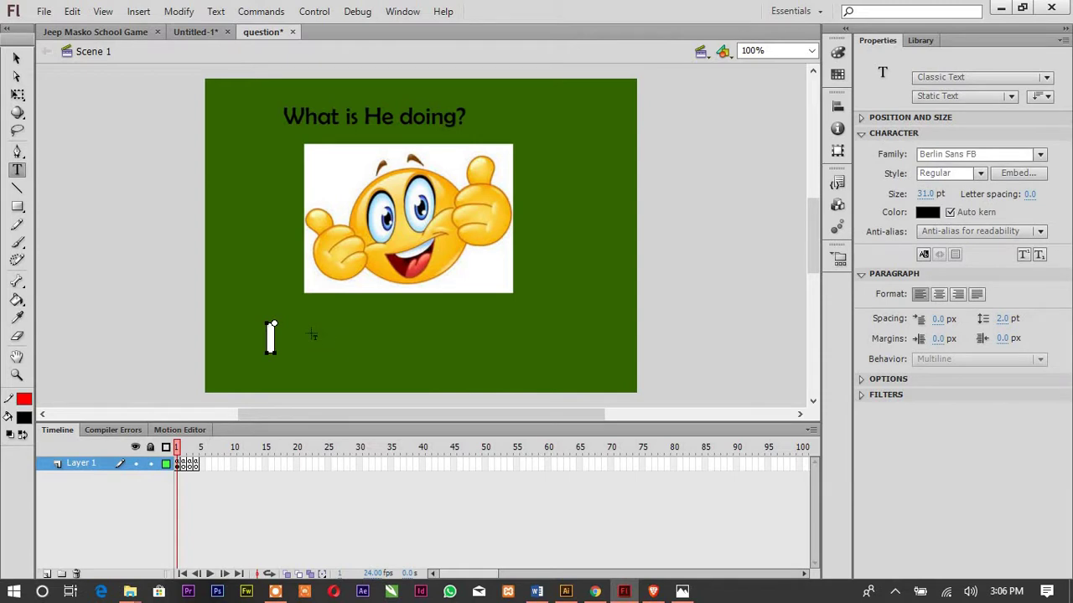
{"action": "type", "text": "Loughing"}
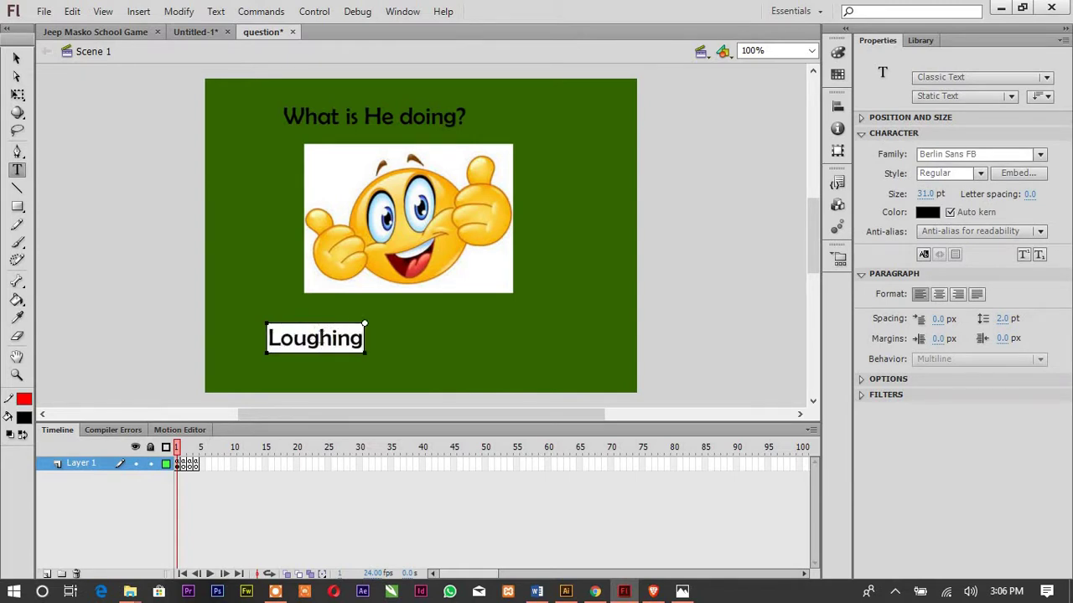
{"action": "left_click", "coordinate": [16, 58]}
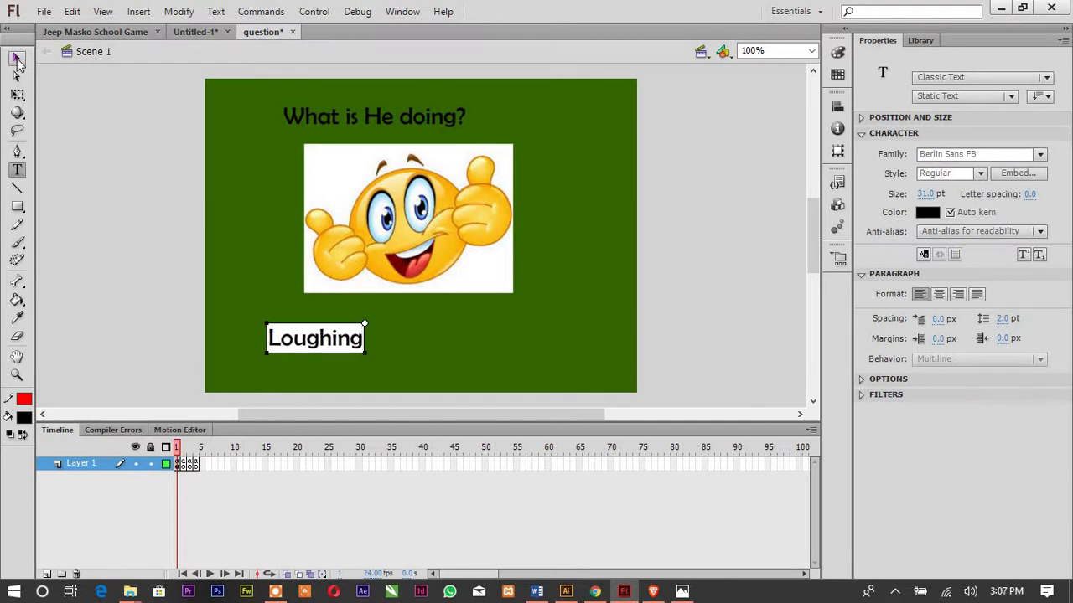
Step: Add a second answer text "singing" below the picture's right side and line it up level with "Loughing"
{"action": "left_click", "coordinate": [17, 169]}
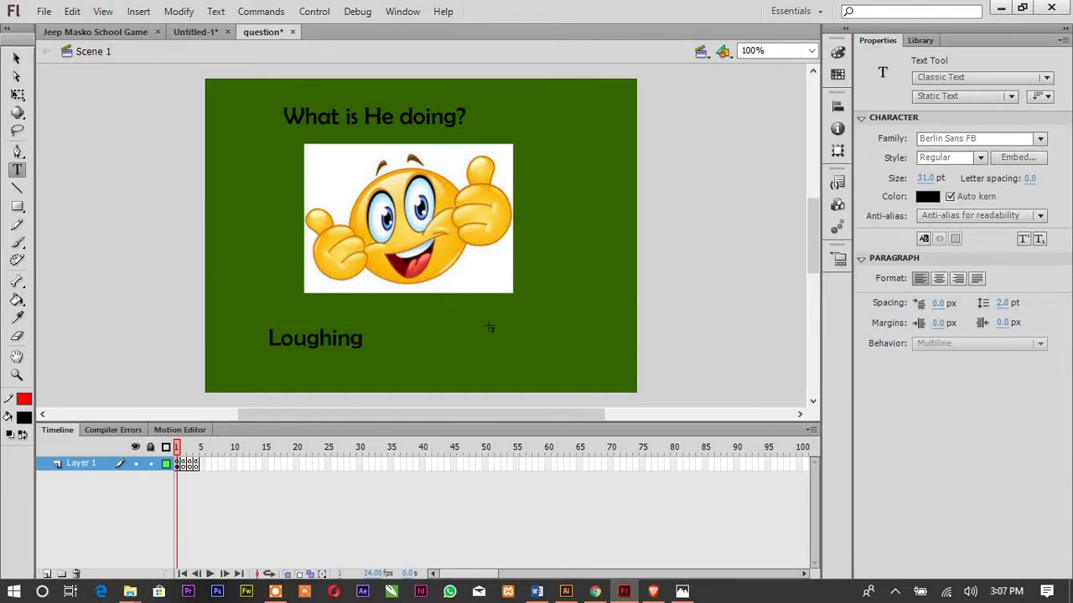
{"action": "left_click", "coordinate": [457, 323]}
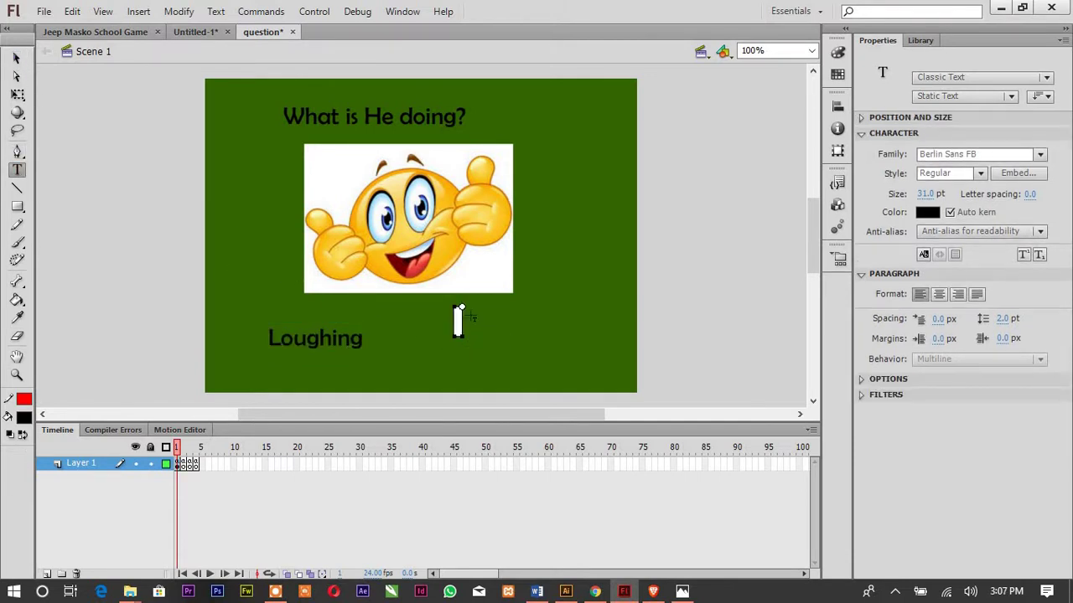
{"action": "type", "text": "singing"}
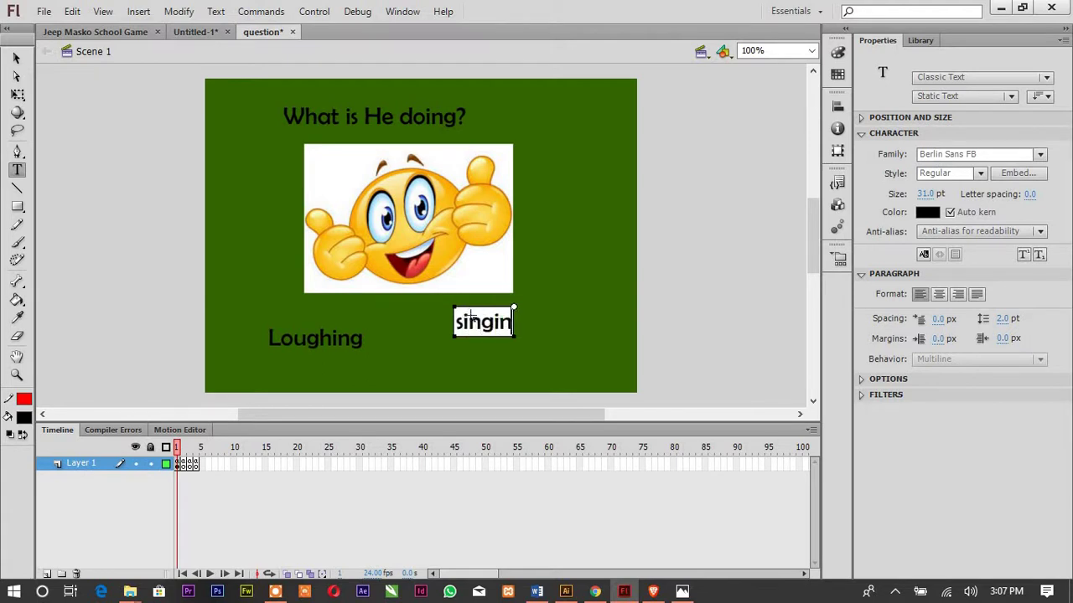
{"action": "left_click", "coordinate": [17, 59]}
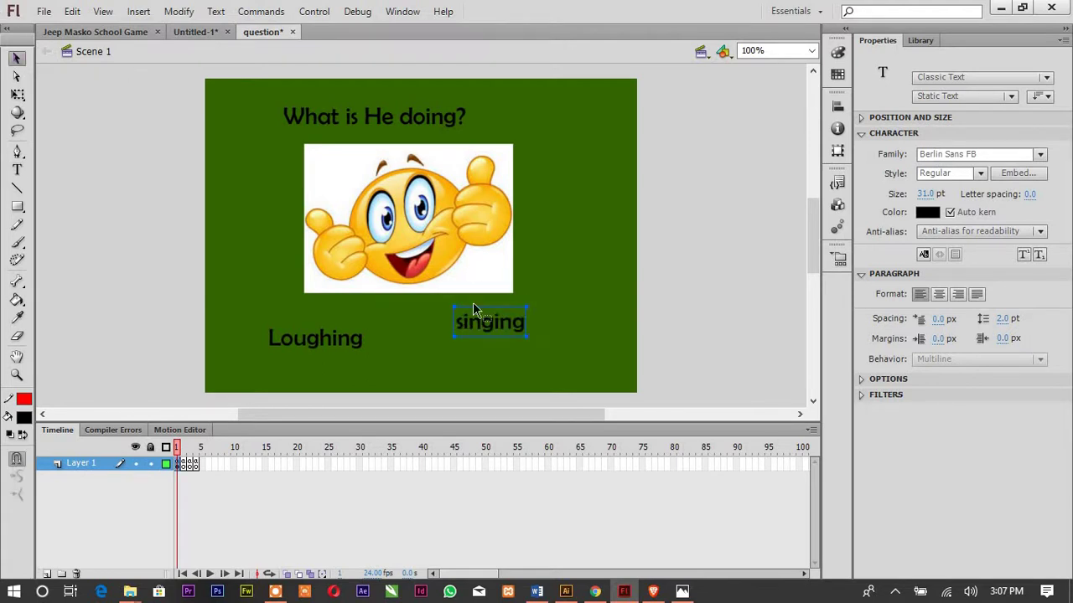
{"action": "left_click_drag", "start_coordinate": [496, 343], "coordinate": [503, 341]}
{"action": "left_click", "coordinate": [566, 309]}
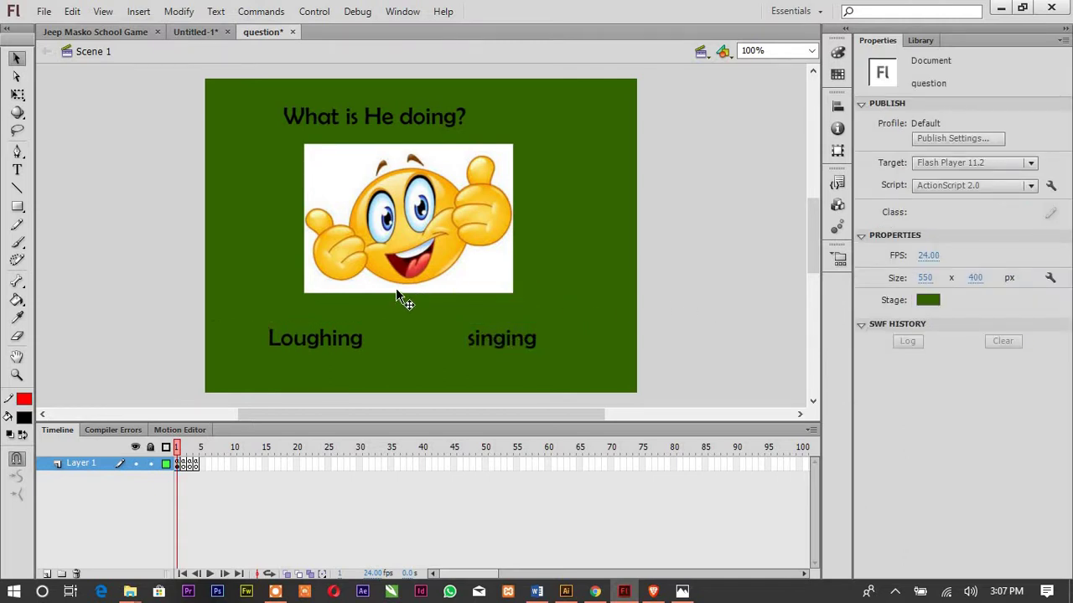
{"action": "left_click", "coordinate": [323, 339]}
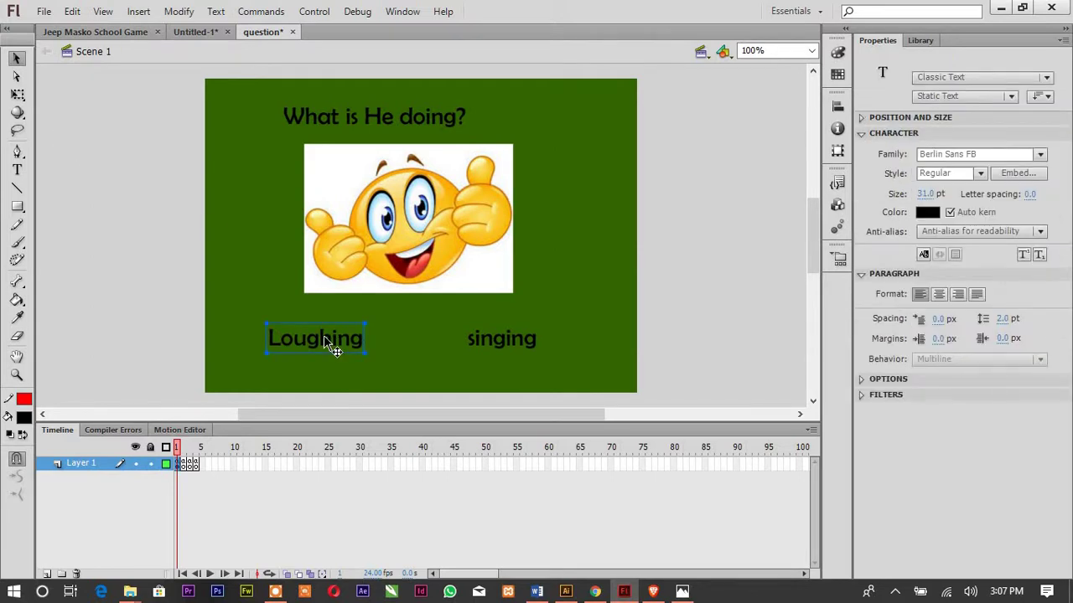
{"action": "left_click", "coordinate": [705, 186]}
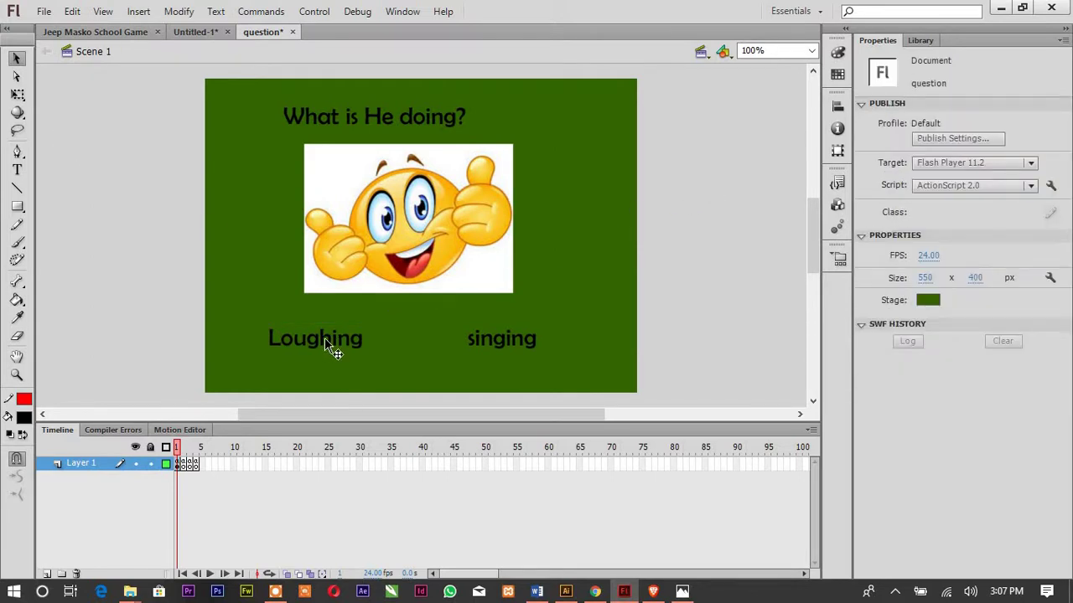
{"action": "left_click", "coordinate": [324, 337]}
{"action": "left_click", "coordinate": [510, 341]}
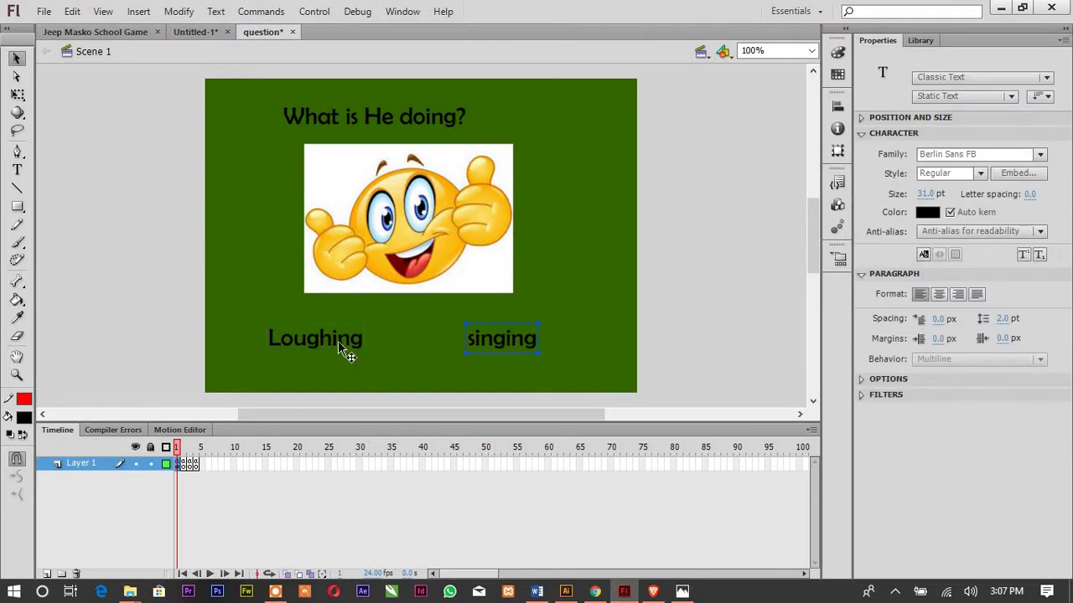
{"action": "left_click", "coordinate": [339, 342]}
{"action": "left_click", "coordinate": [411, 361]}
{"action": "left_click", "coordinate": [319, 349]}
{"action": "left_click", "coordinate": [476, 340]}
Step: Convert the "Loughing" text to a Button symbol named lough
{"action": "left_click", "coordinate": [331, 348]}
{"action": "right_click", "coordinate": [307, 347]}
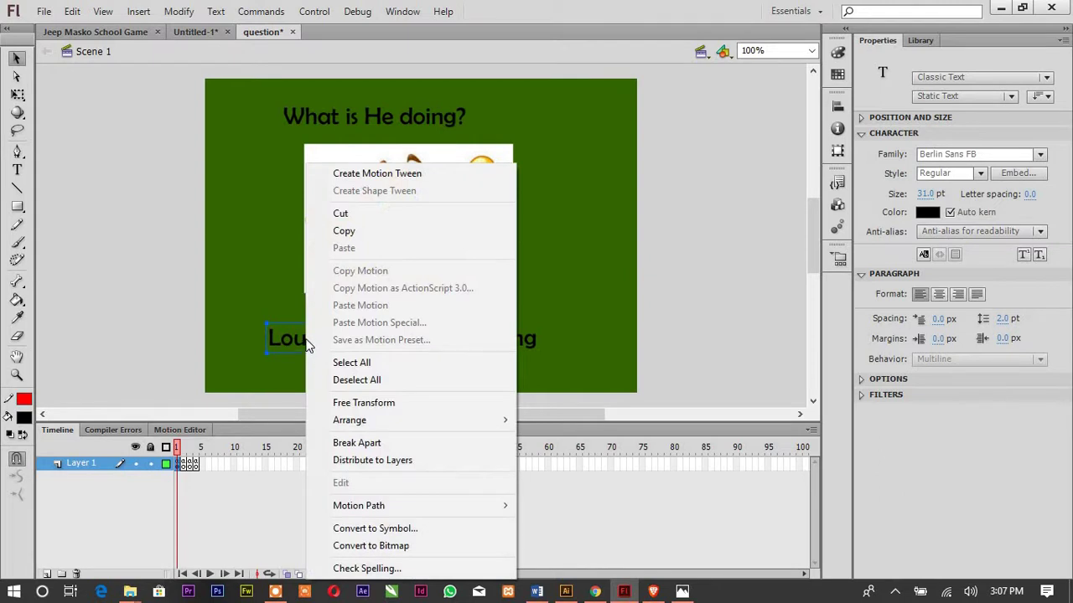
{"action": "left_click", "coordinate": [390, 529]}
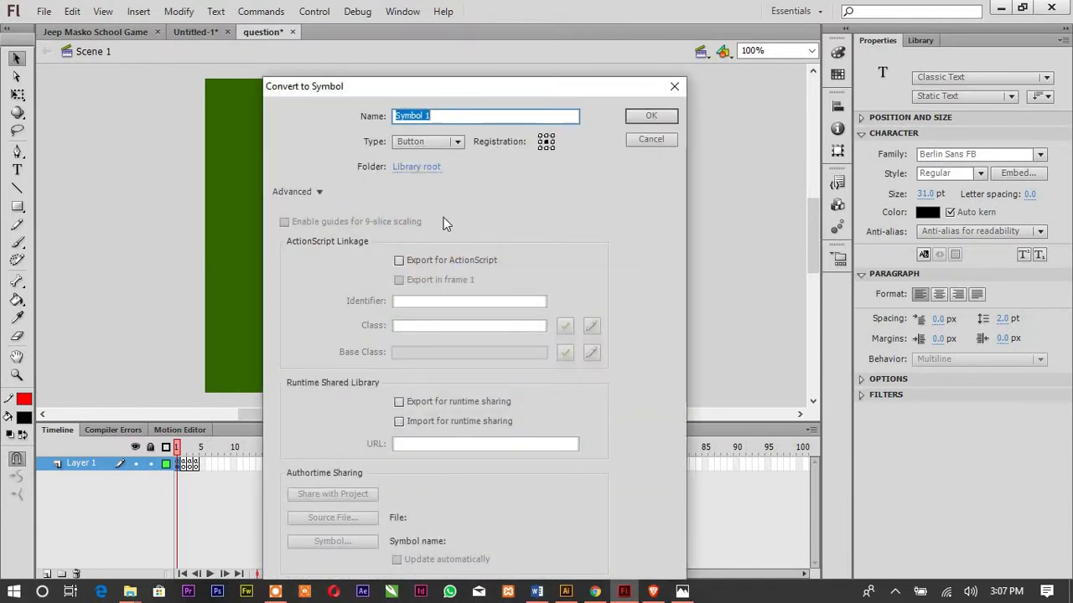
{"action": "type", "text": "lough"}
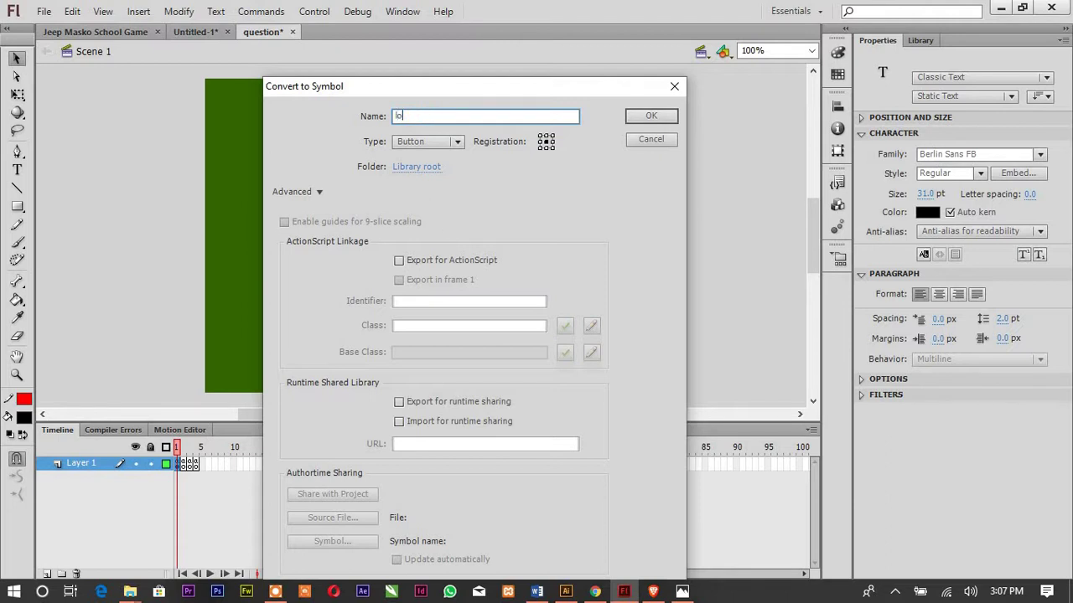
{"action": "left_click", "coordinate": [455, 142]}
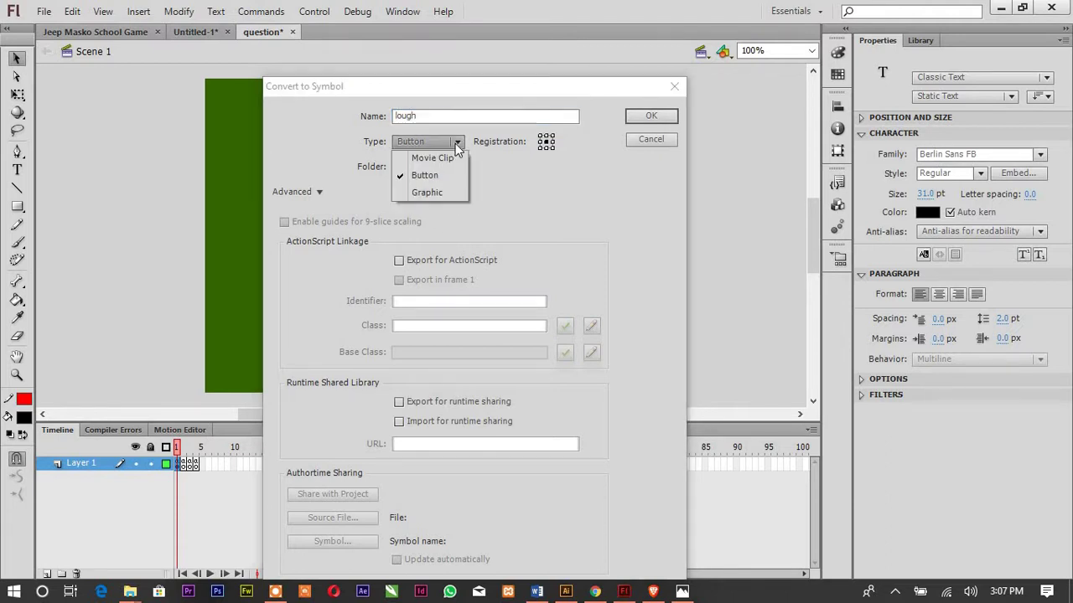
{"action": "left_click", "coordinate": [423, 177]}
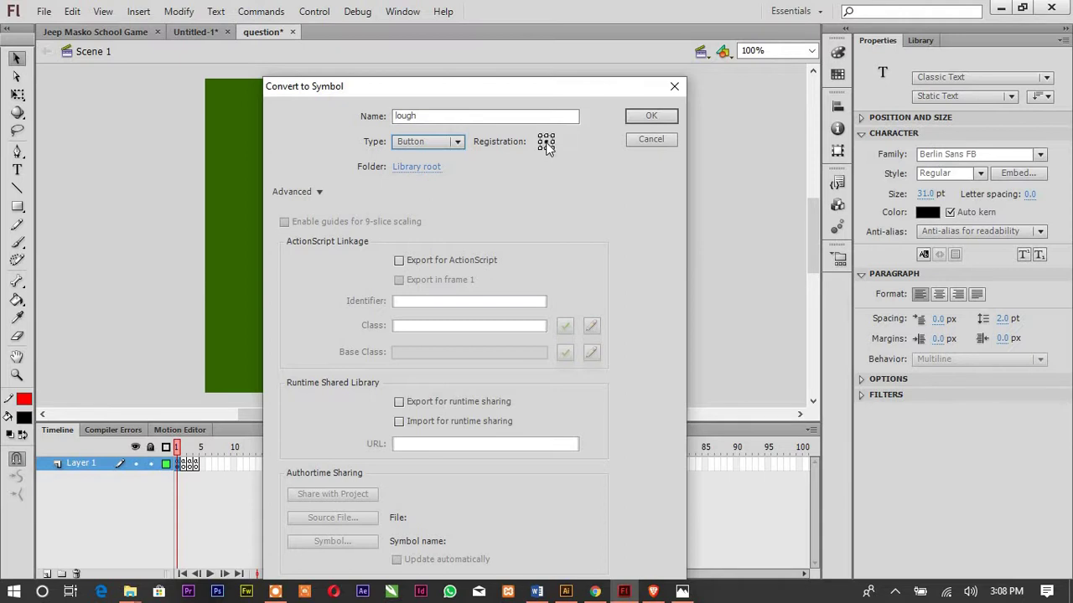
{"action": "left_click", "coordinate": [644, 118]}
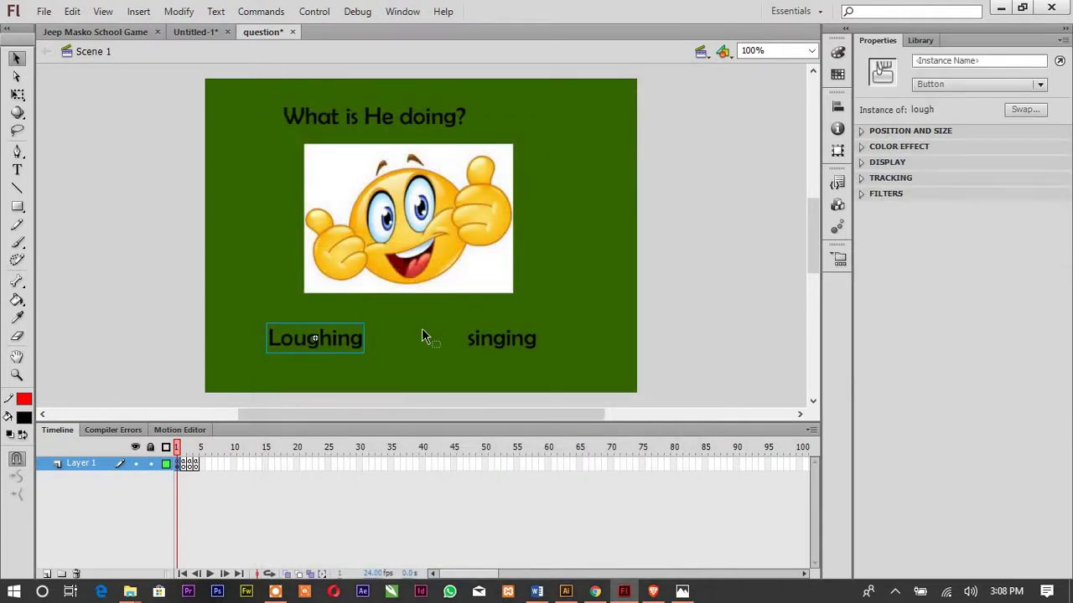
Step: Convert the "singing" text to a Button symbol named sing
{"action": "left_click", "coordinate": [501, 344]}
{"action": "right_click", "coordinate": [492, 344]}
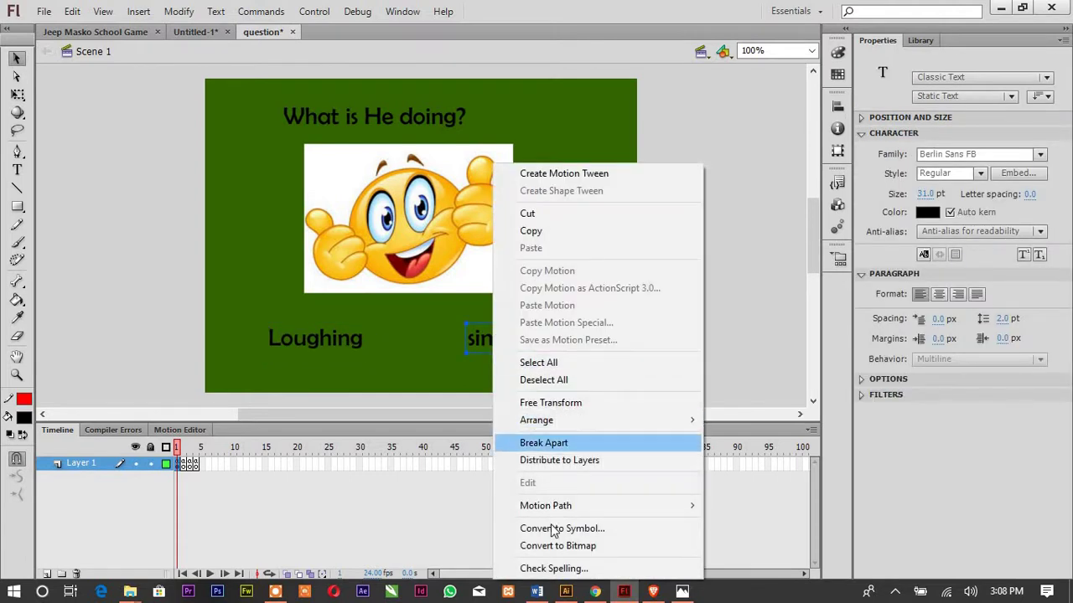
{"action": "left_click", "coordinate": [566, 529]}
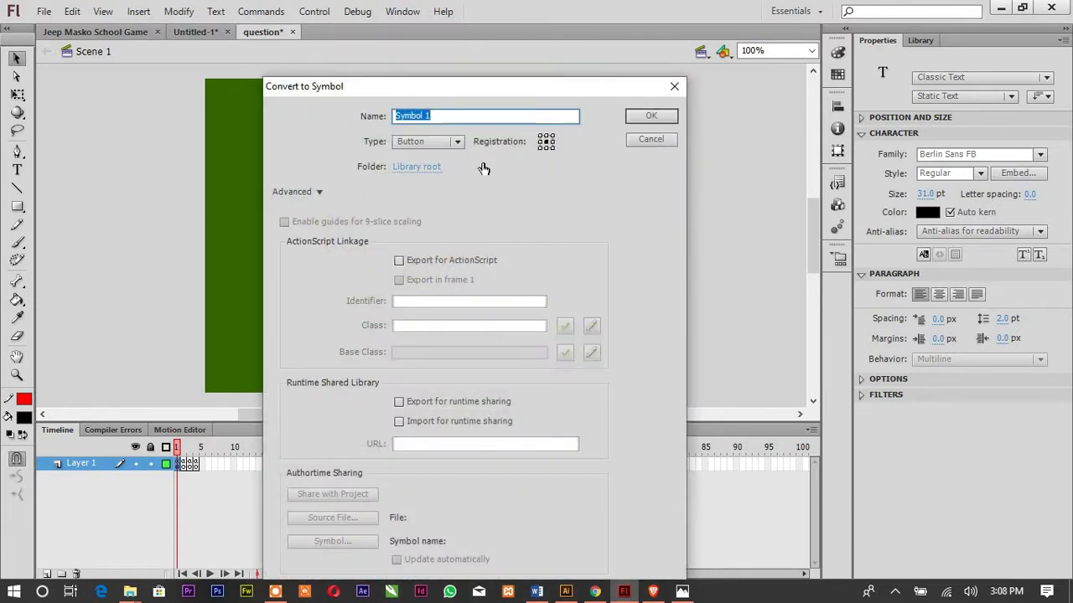
{"action": "left_click_drag", "start_coordinate": [427, 87], "coordinate": [543, 83]}
{"action": "type", "text": "si"}
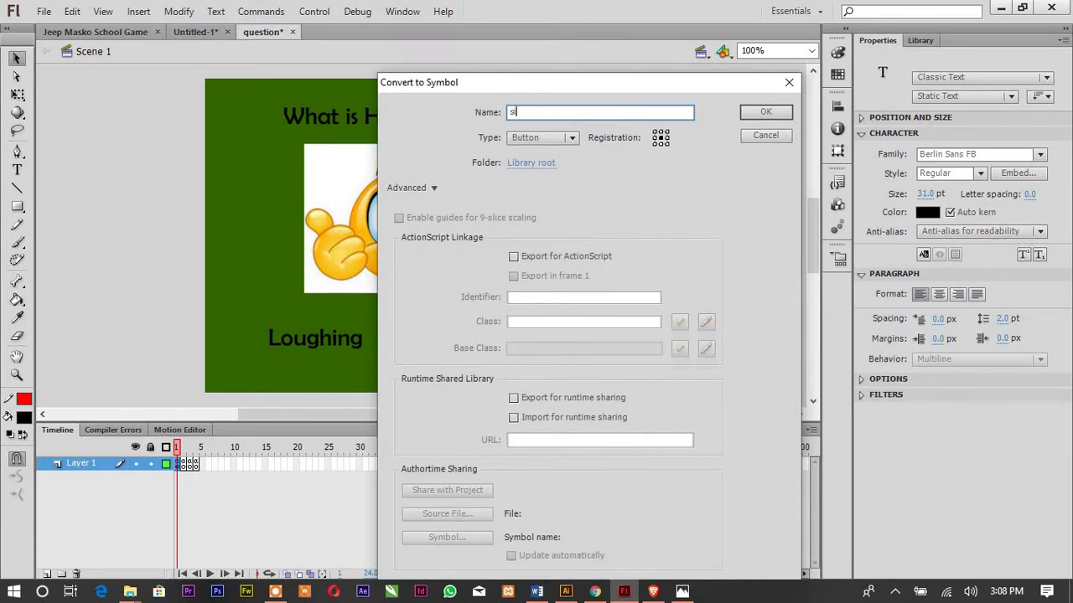
{"action": "type", "text": "ng"}
{"action": "left_click", "coordinate": [769, 112]}
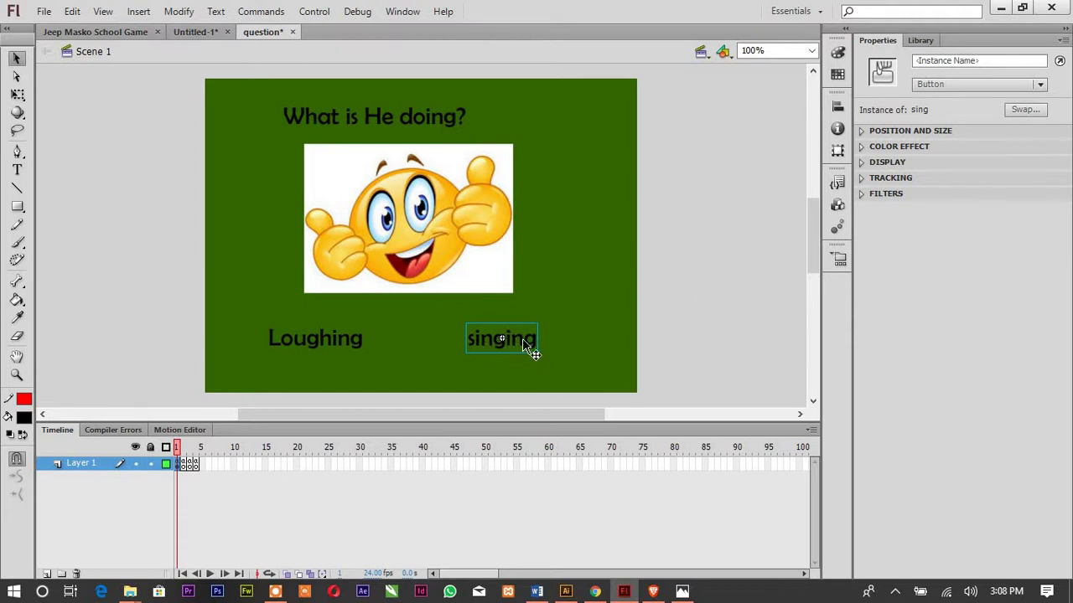
Step: Test the movie to preview the first question with its picture and two answer buttons
{"action": "key", "text": "ctrl+Return"}
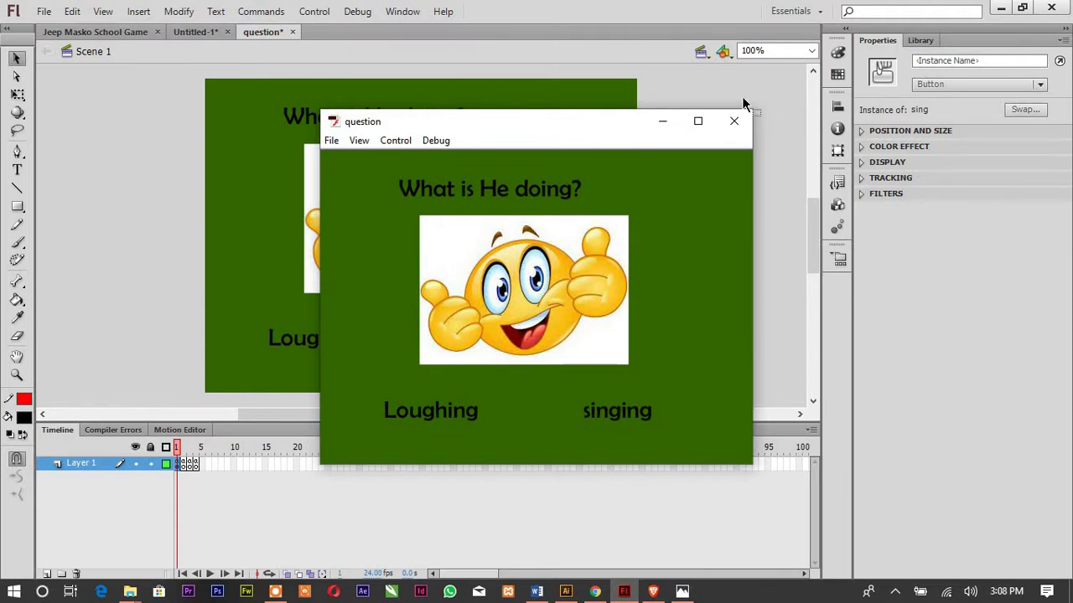
Step: Leave the movie preview and start the "Loughing" button's script with an on (release) event handler
{"action": "left_click", "coordinate": [734, 121]}
{"action": "left_click", "coordinate": [520, 248]}
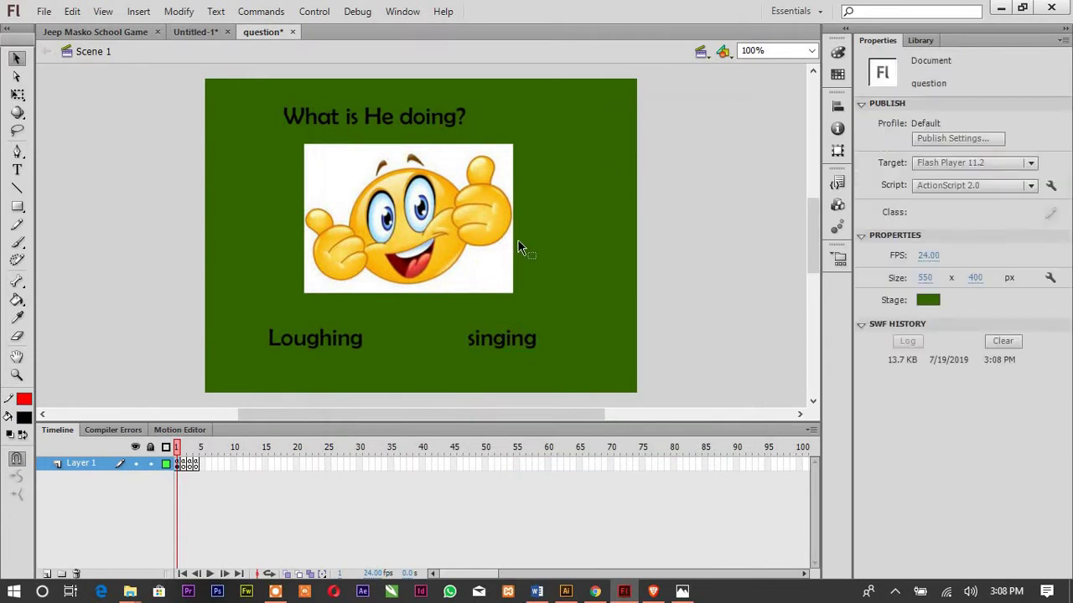
{"action": "left_click", "coordinate": [301, 346]}
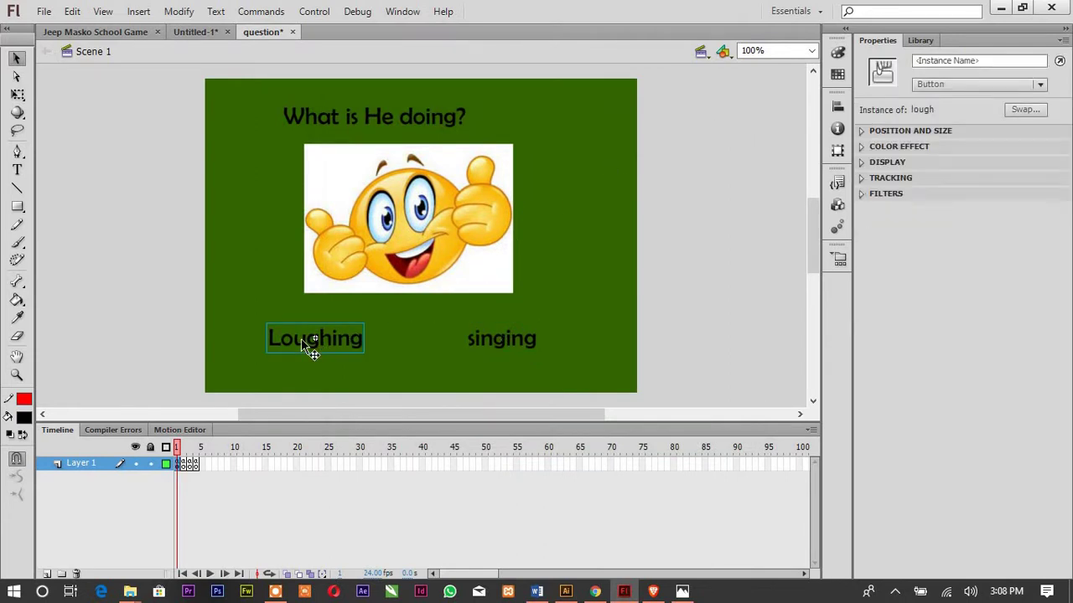
{"action": "right_click", "coordinate": [301, 340]}
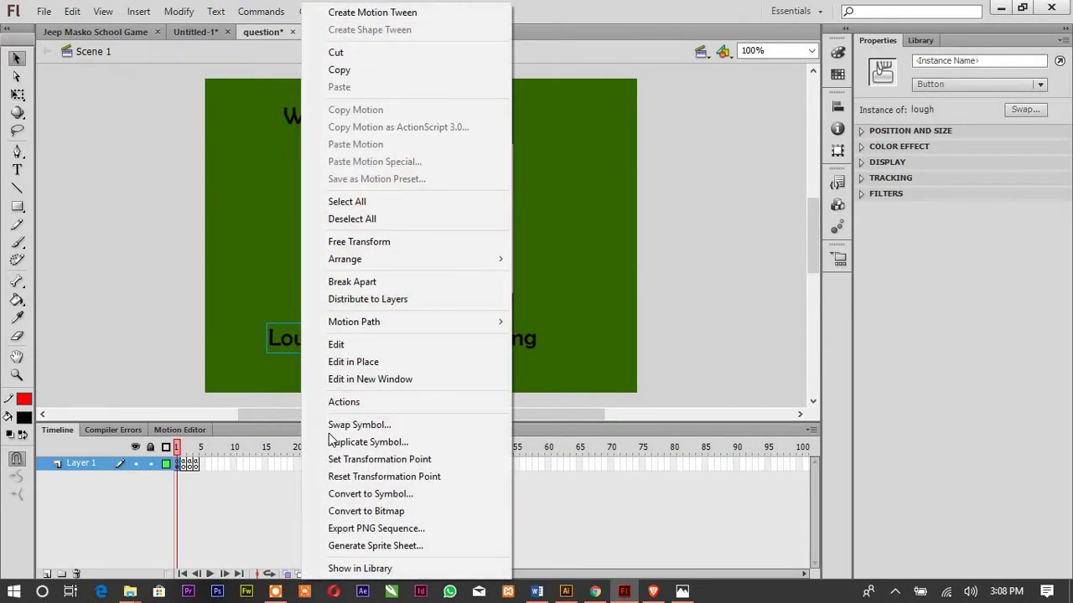
{"action": "left_click", "coordinate": [340, 402]}
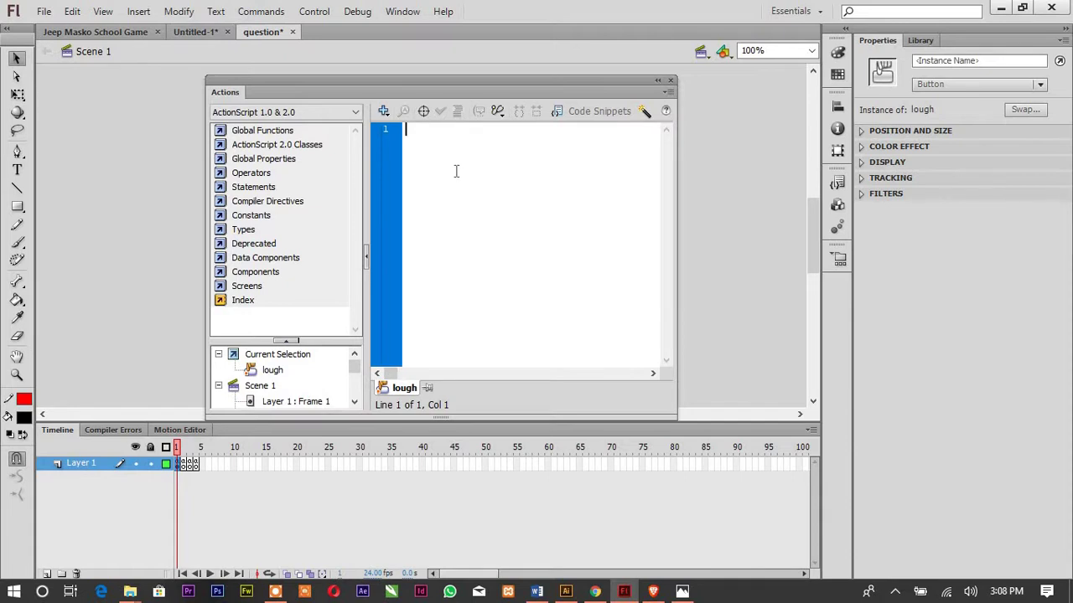
{"action": "type", "text": "on"}
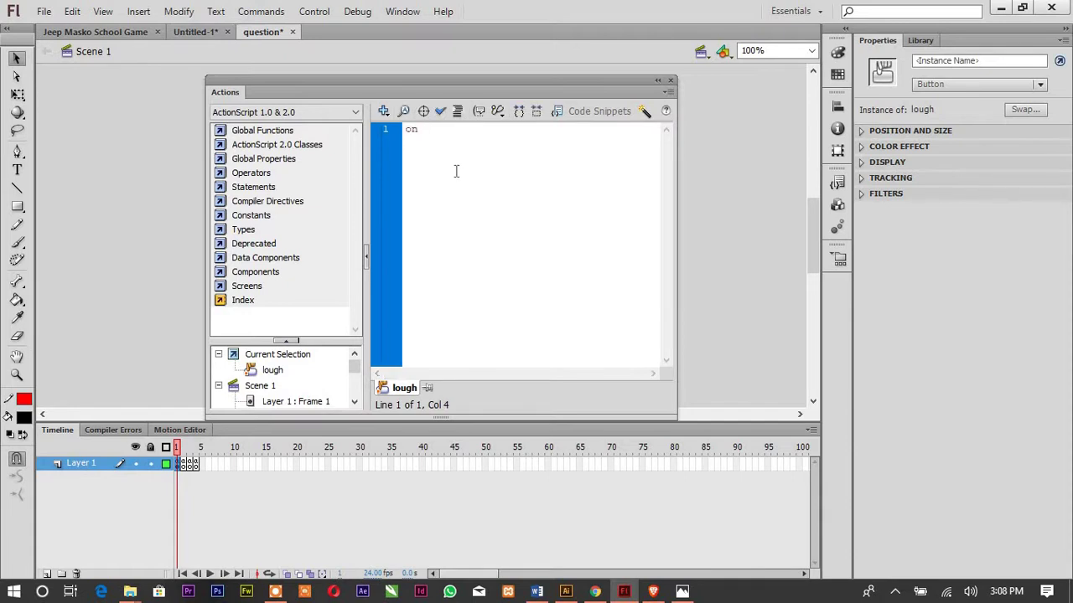
{"action": "type", "text": " ("}
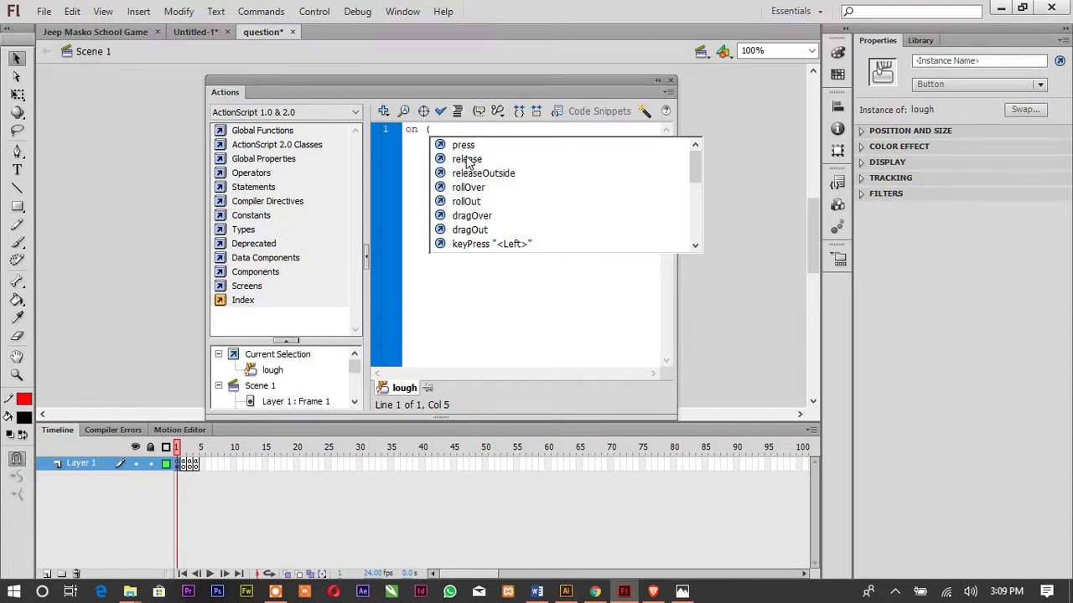
{"action": "left_click", "coordinate": [469, 160]}
{"action": "double_click", "coordinate": [468, 160]}
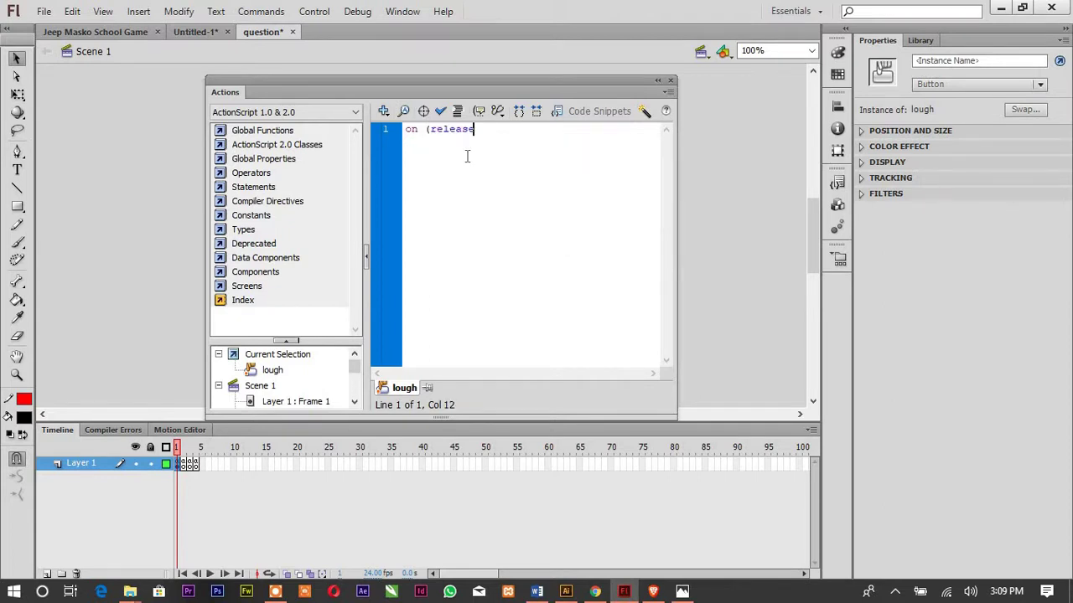
Step: Complete the "Loughing" button's release handler with gotoAndStop(2); in its body and collapse the script editor
{"action": "type", "text": "){{"}
{"action": "key", "text": "BackSpace"}
{"action": "key", "text": "Left"}
{"action": "key", "text": "Right"}
{"action": "key", "text": "Return"}
{"action": "type", "text": "gotoandstop"}
{"action": "type", "text": "(2);"}
{"action": "left_click", "coordinate": [658, 81]}
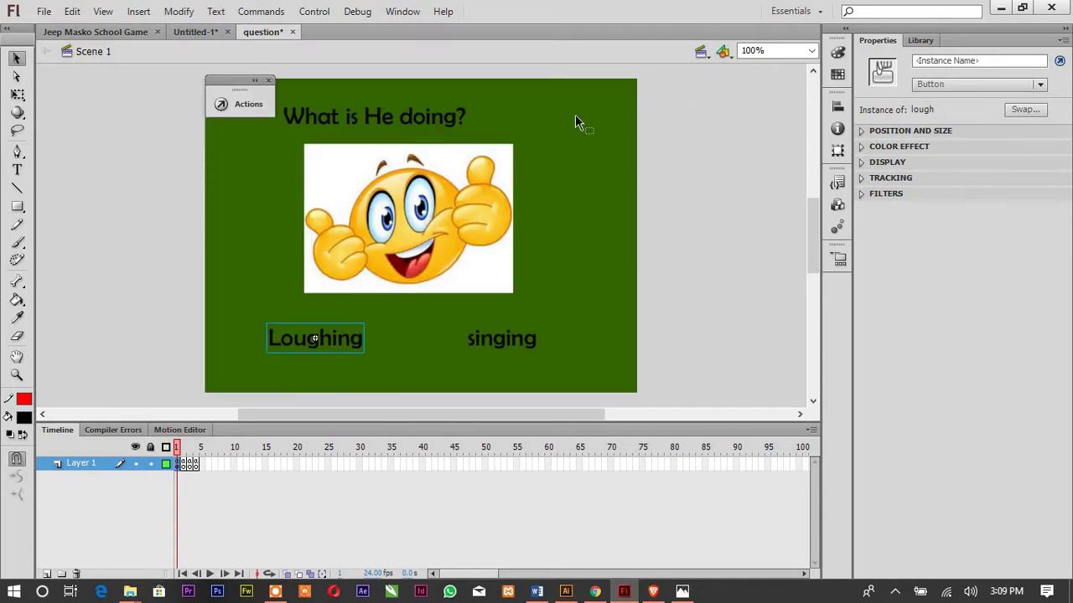
Step: Save the document and test the movie by choosing the "Loughing" answer, and close the preview
{"action": "key", "text": "ctrl+s"}
{"action": "key", "text": "ctrl+Return"}
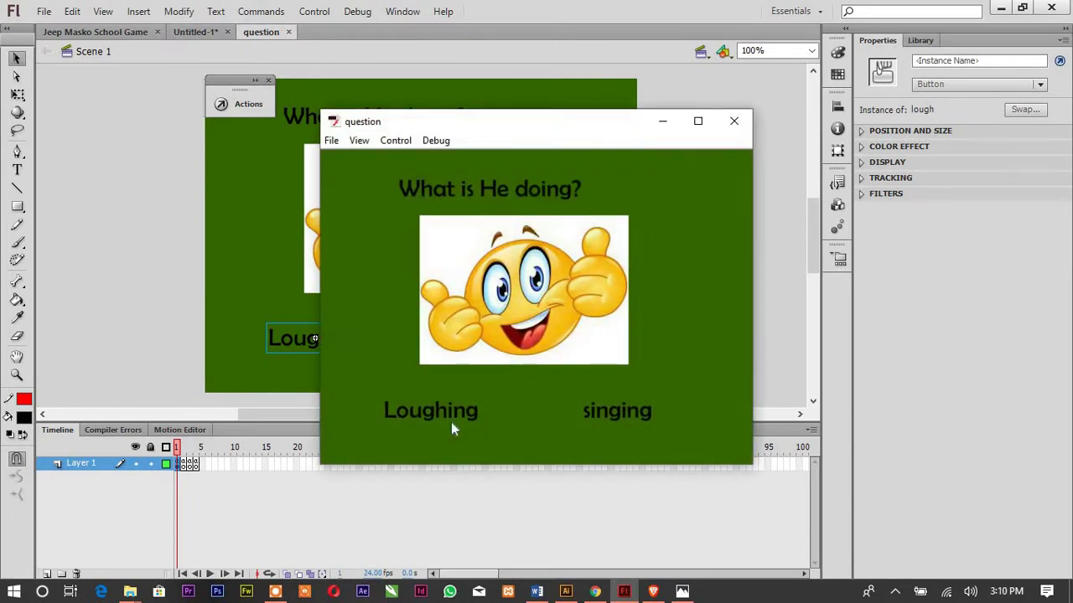
{"action": "left_click", "coordinate": [439, 417]}
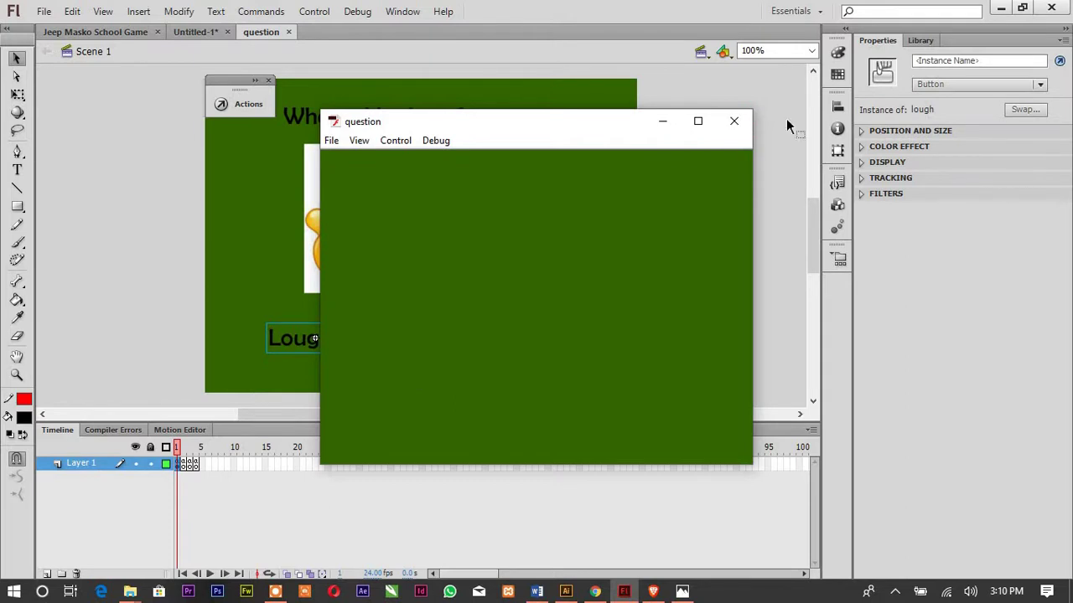
{"action": "left_click", "coordinate": [734, 122]}
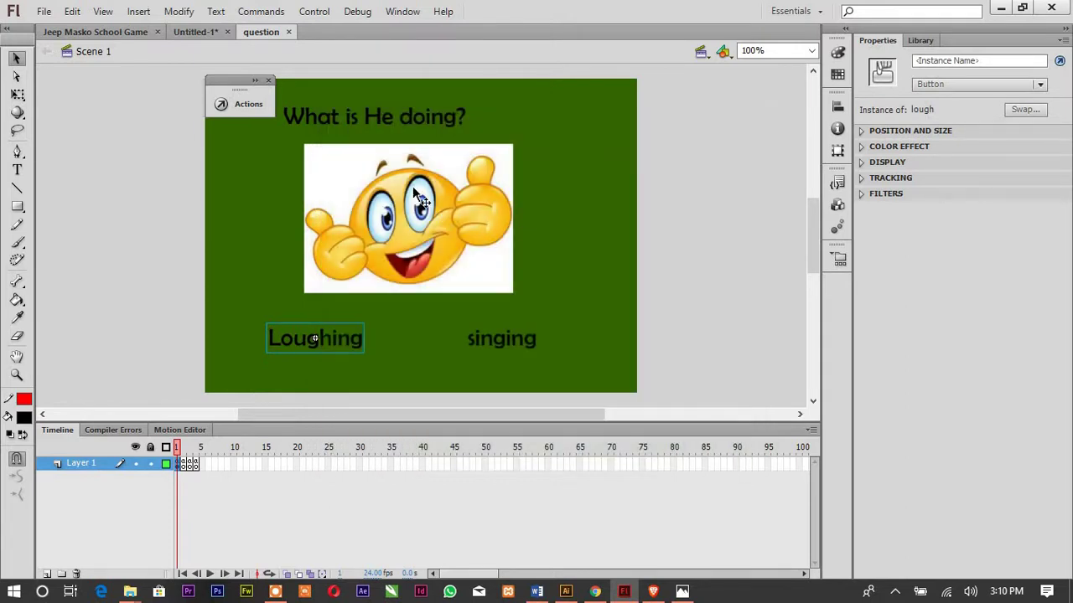
Step: Add the two-line text "CONGRATS YOU JUST / MADE IT HERE" to the empty stage of frame 2
{"action": "left_click", "coordinate": [186, 471]}
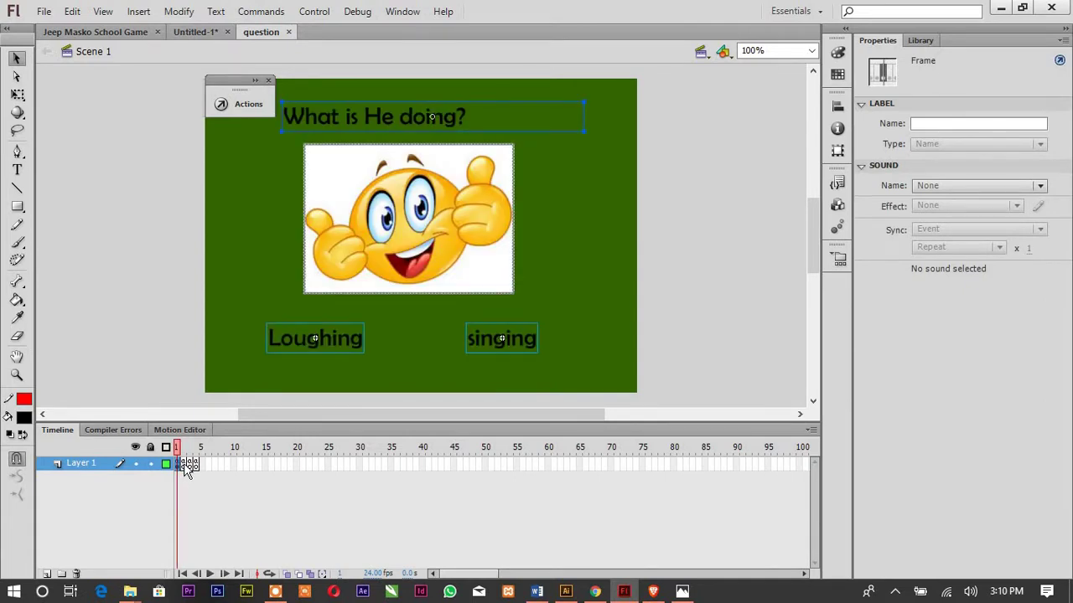
{"action": "left_click", "coordinate": [184, 463]}
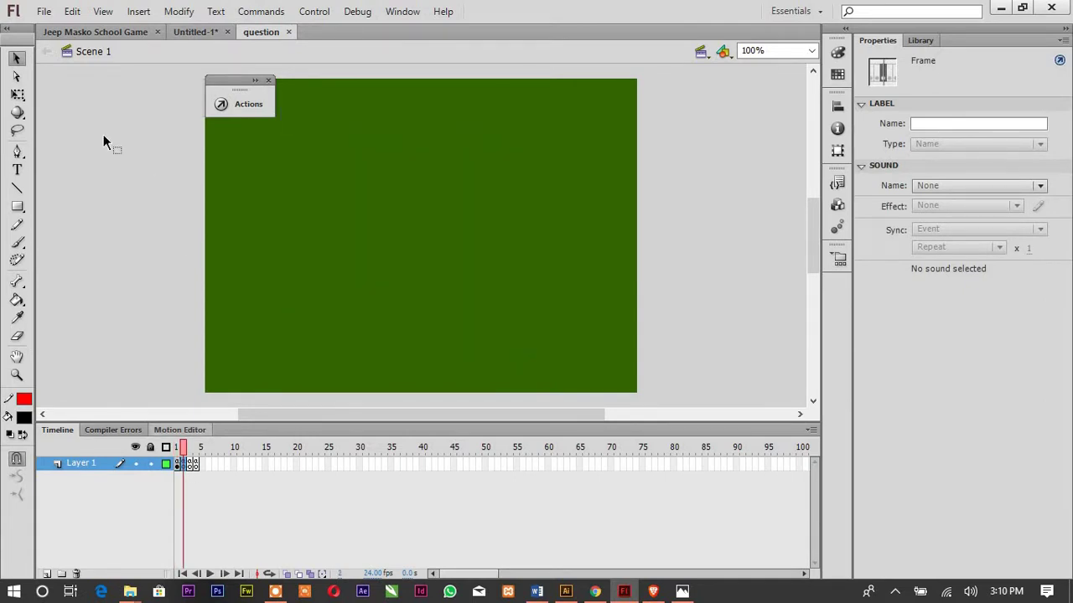
{"action": "left_click", "coordinate": [19, 172]}
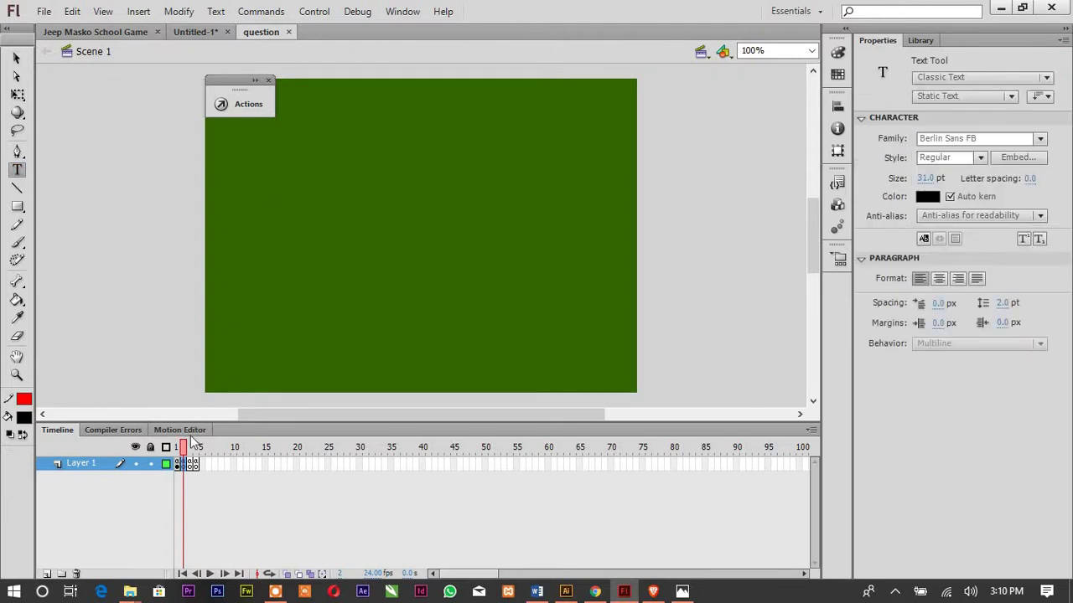
{"action": "left_click", "coordinate": [177, 463]}
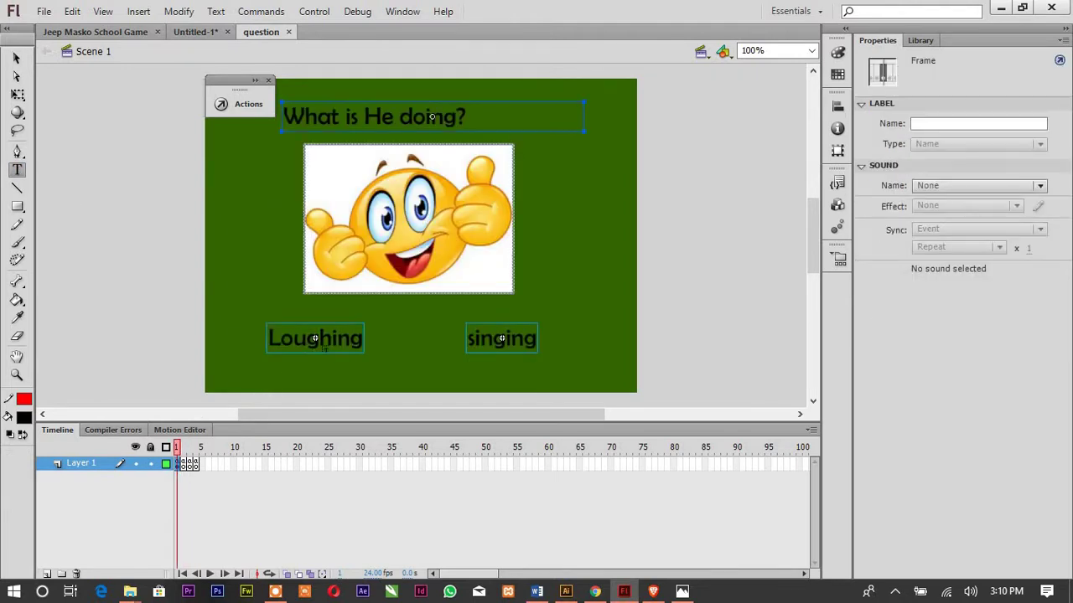
{"action": "left_click", "coordinate": [184, 464]}
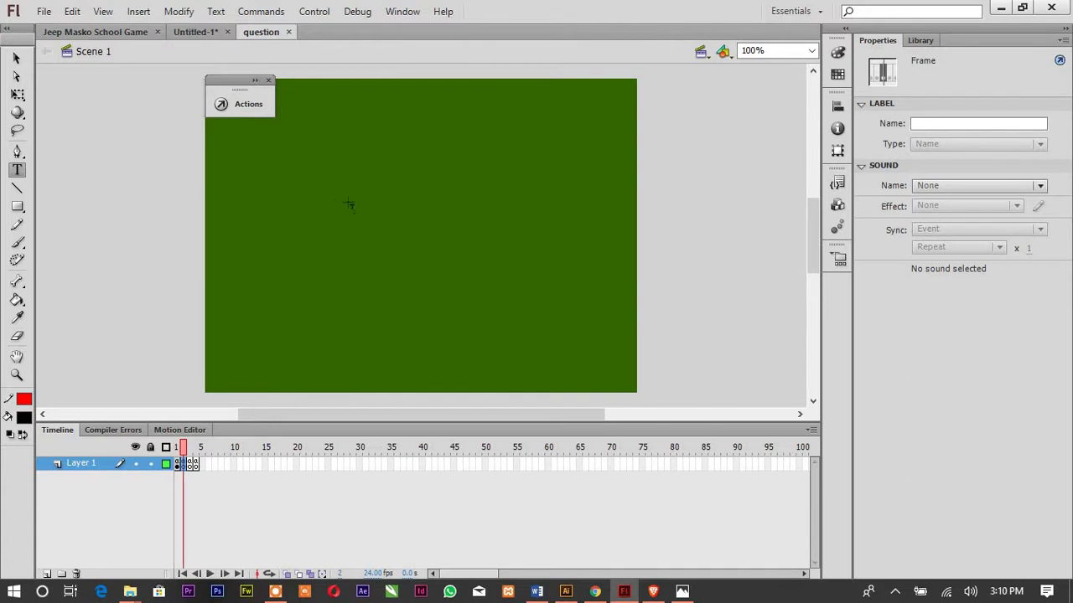
{"action": "left_click", "coordinate": [313, 174]}
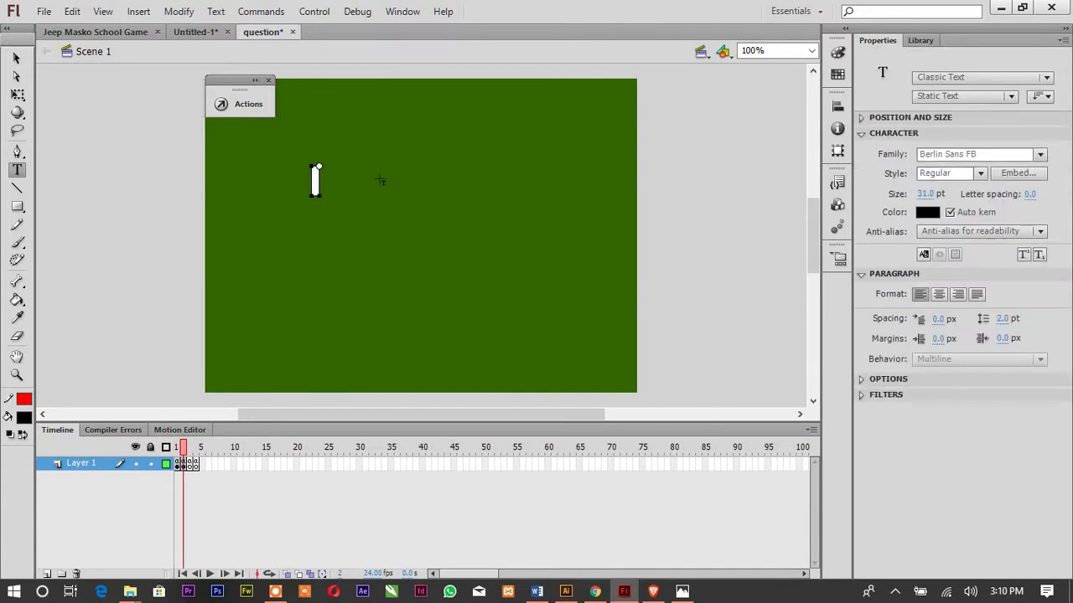
{"action": "type", "text": "CONGT"}
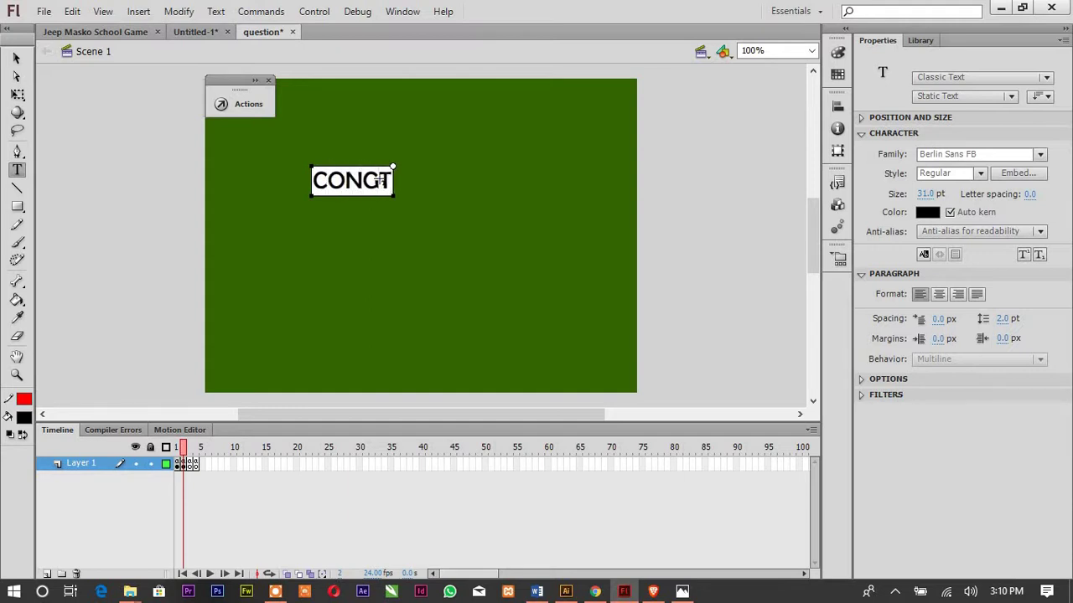
{"action": "key", "text": "BackSpace"}
{"action": "type", "text": "RA"}
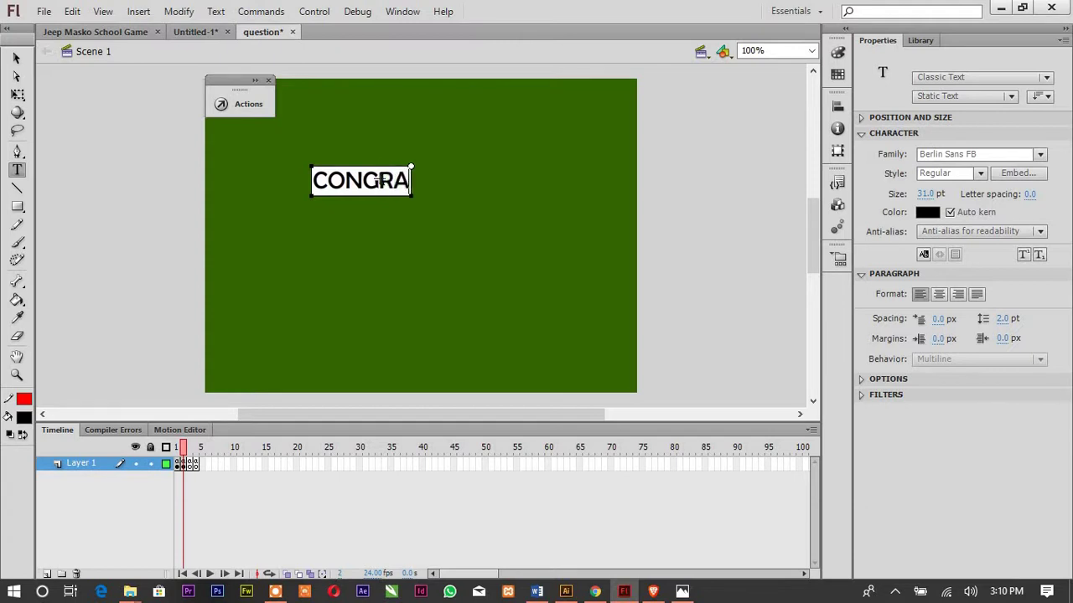
{"action": "type", "text": "TS YOU JUST"}
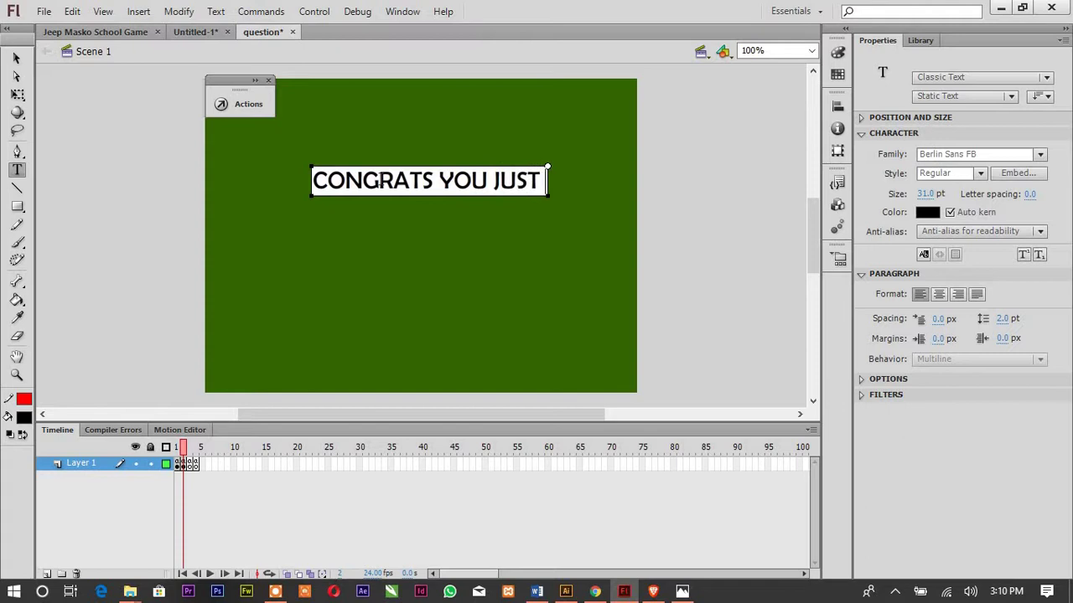
{"action": "key", "text": "Return"}
{"action": "type", "text": "MADE IT"}
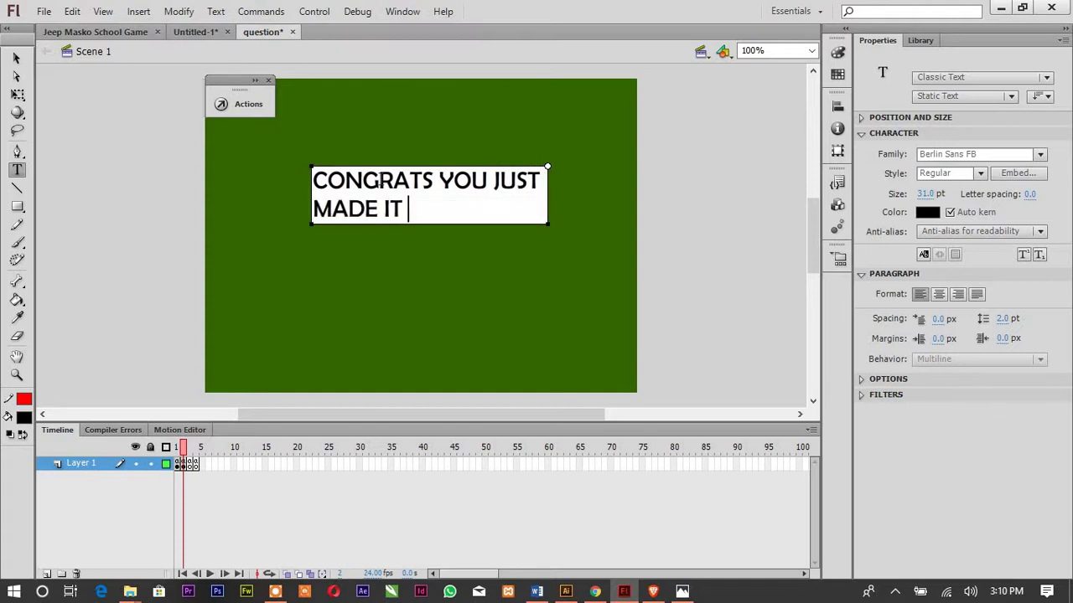
{"action": "type", "text": " HERE"}
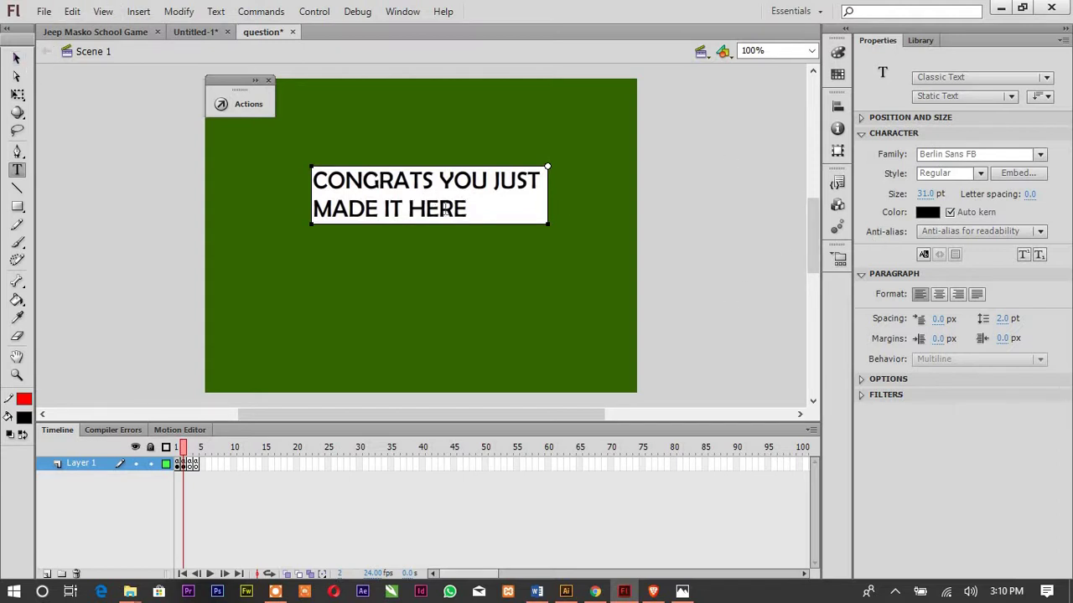
Step: Enlarge the congratulations text to 53 pt, centre-align it and move it to the upper middle of the stage
{"action": "left_click_drag", "start_coordinate": [508, 210], "coordinate": [313, 179]}
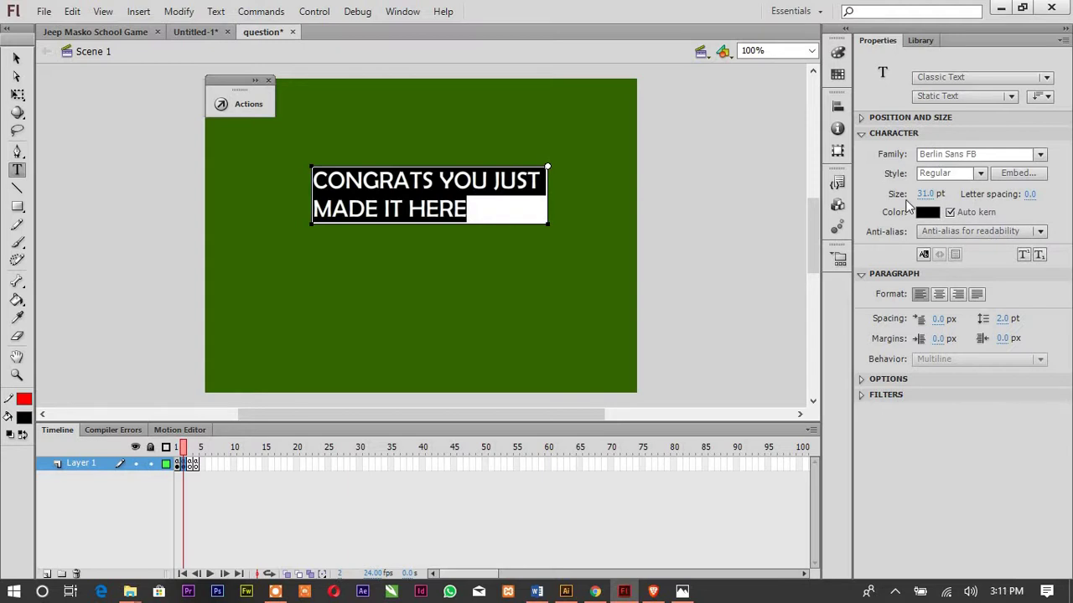
{"action": "mouse_move", "coordinate": [925, 194]}
{"action": "left_mouse_down"}
{"action": "mouse_move", "coordinate": [941, 194]}
{"action": "mouse_move", "coordinate": [890, 195]}
{"action": "mouse_move", "coordinate": [927, 193]}
{"action": "left_mouse_up"}
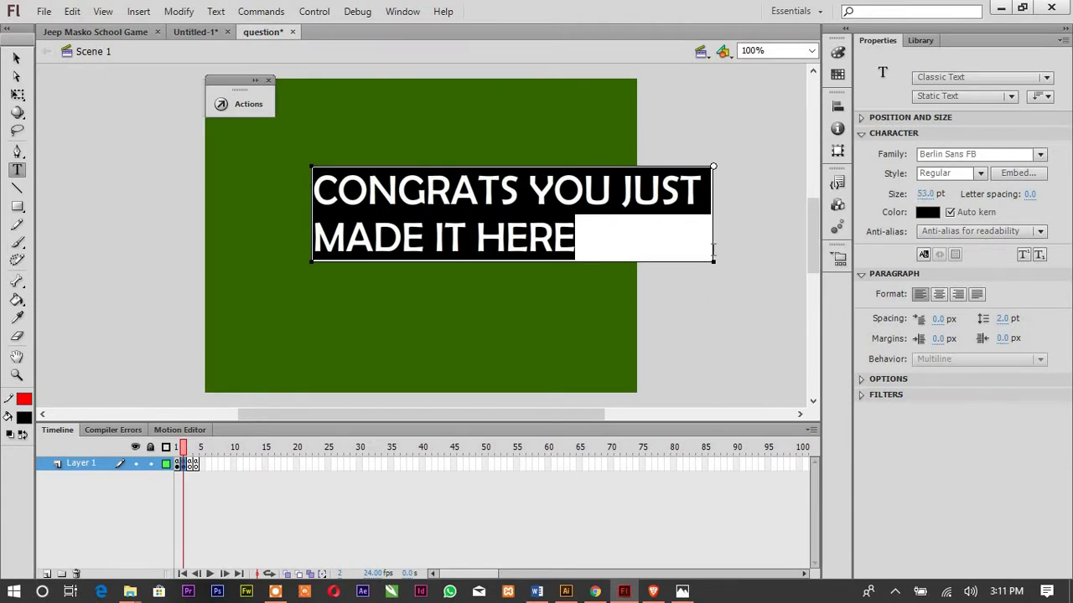
{"action": "left_click", "coordinate": [940, 295]}
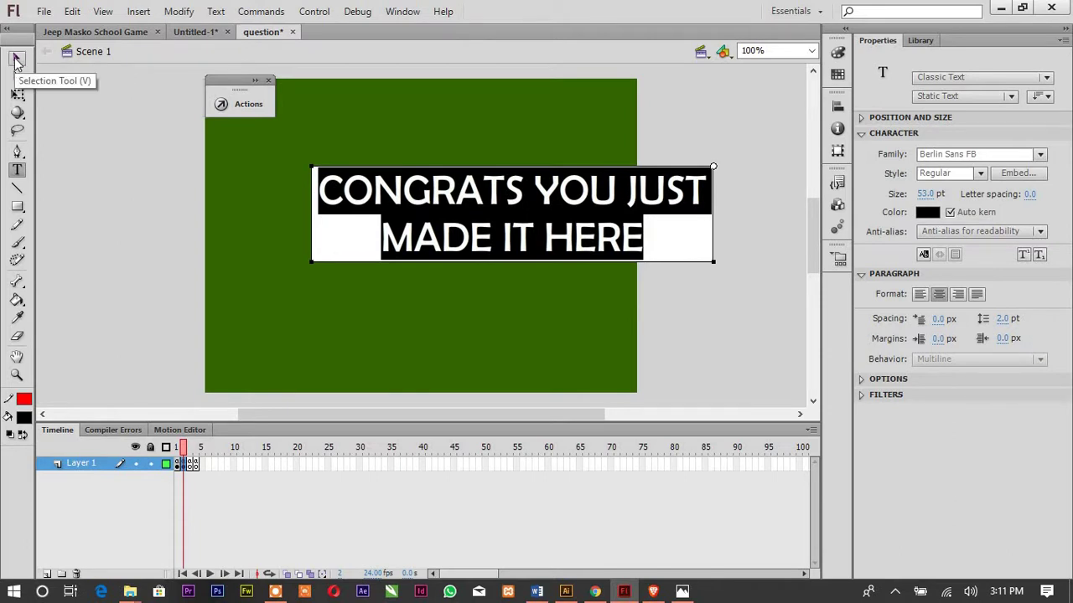
{"action": "left_click", "coordinate": [17, 59]}
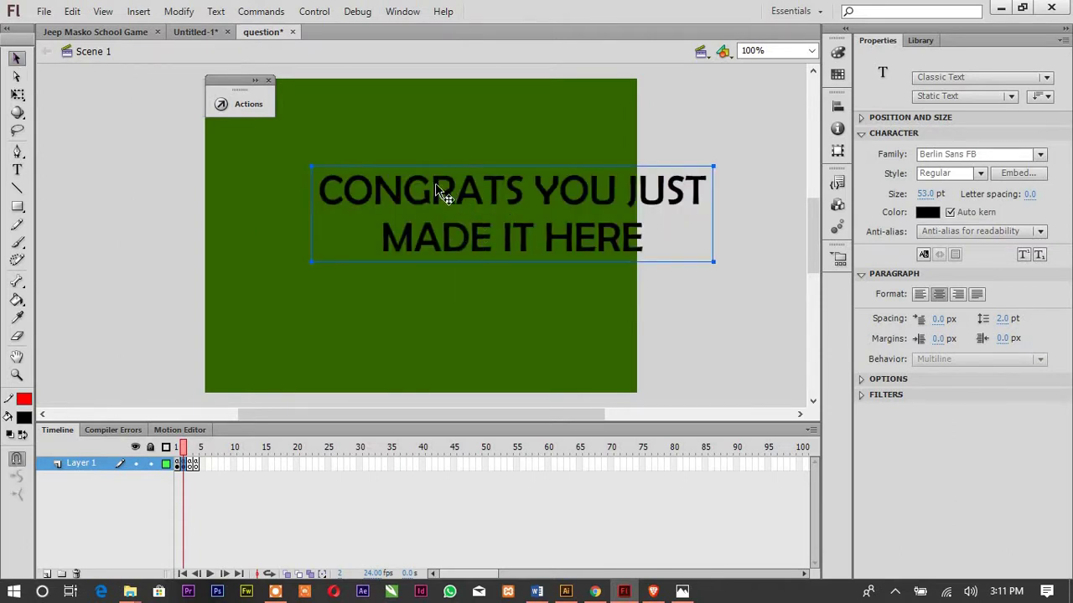
{"action": "left_click_drag", "start_coordinate": [412, 177], "coordinate": [395, 177]}
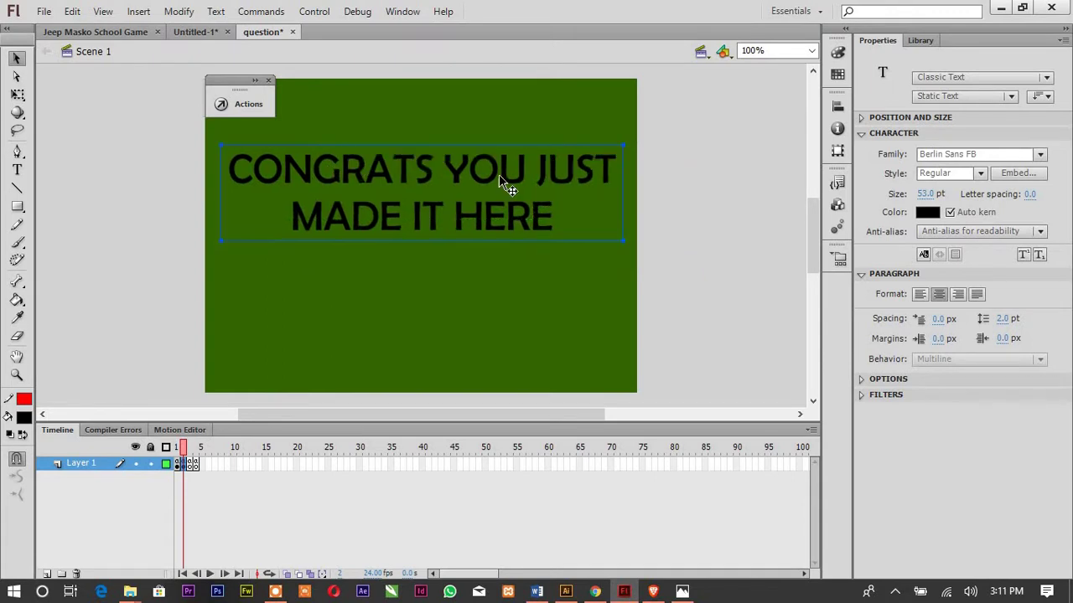
{"action": "left_click", "coordinate": [715, 183]}
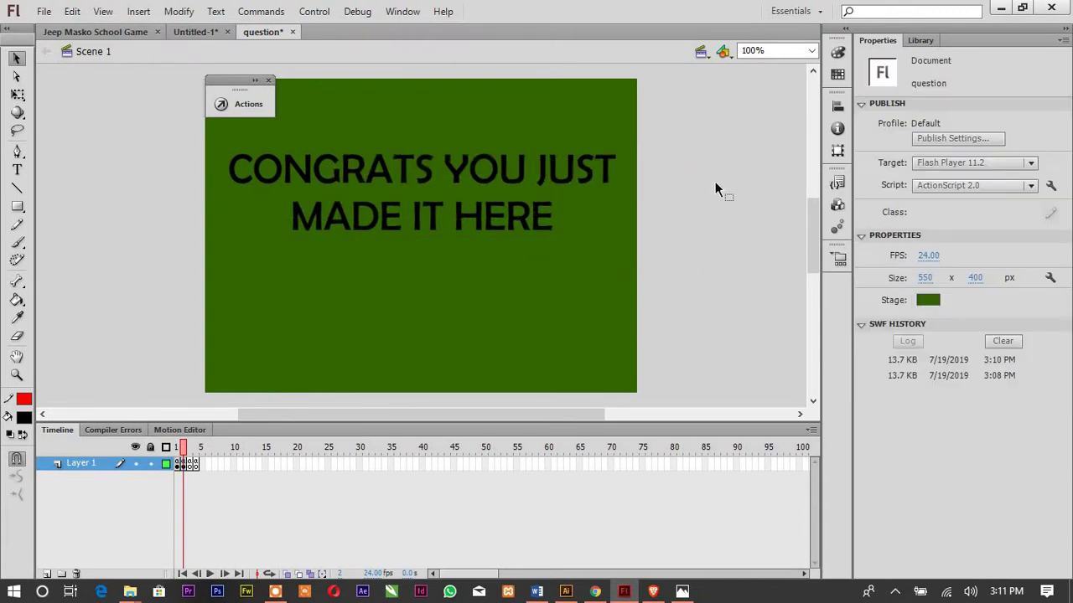
Step: Add the text "NEXT" below the congratulations message on frame 2
{"action": "left_click", "coordinate": [17, 170]}
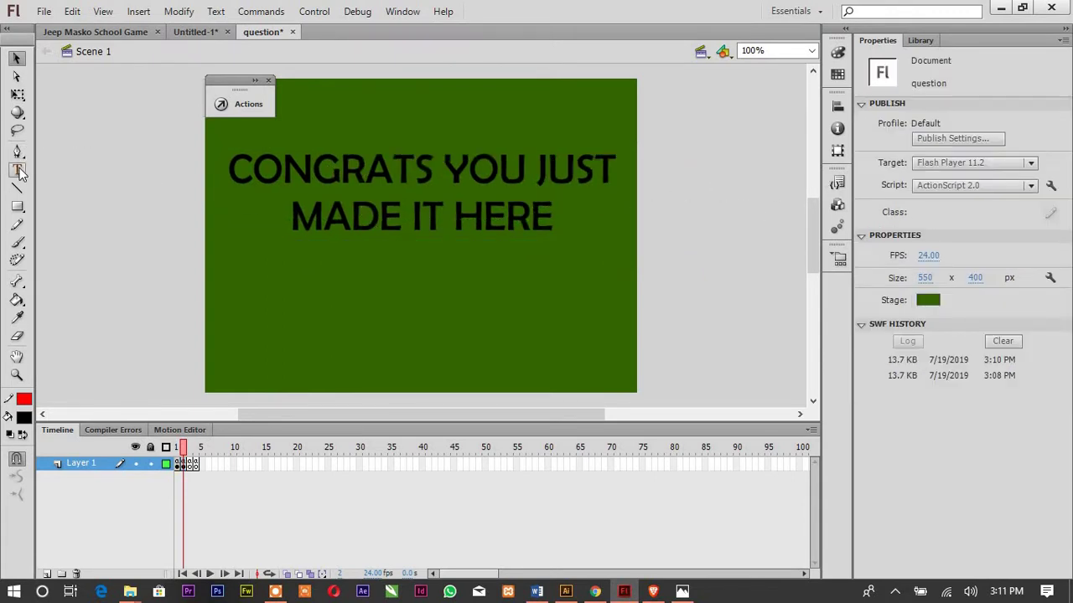
{"action": "left_click", "coordinate": [343, 329]}
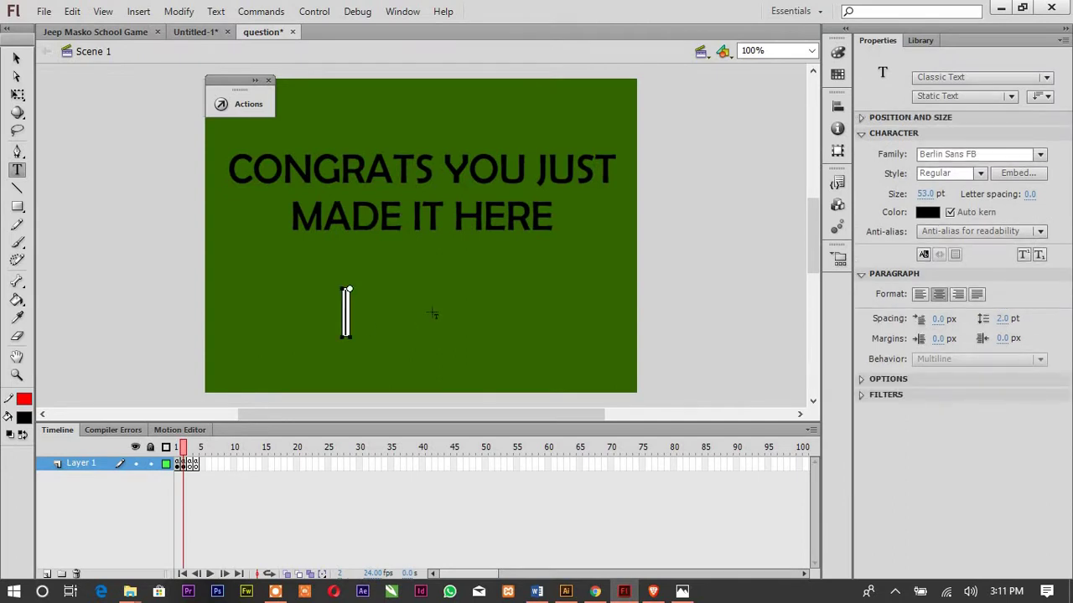
{"action": "type", "text": "G"}
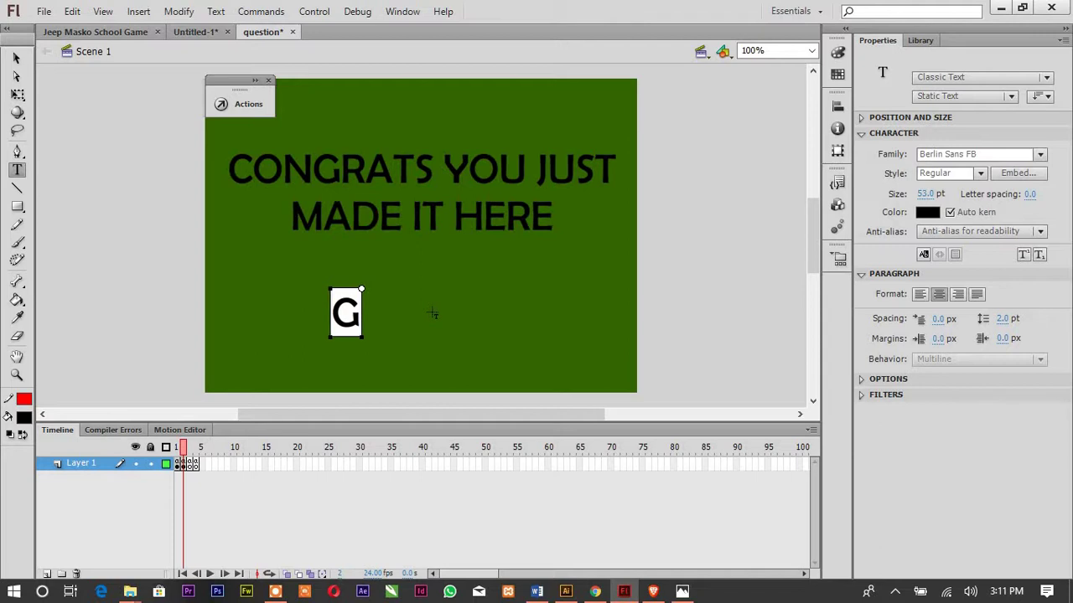
{"action": "key", "text": "BackSpace"}
{"action": "type", "text": "NEXR"}
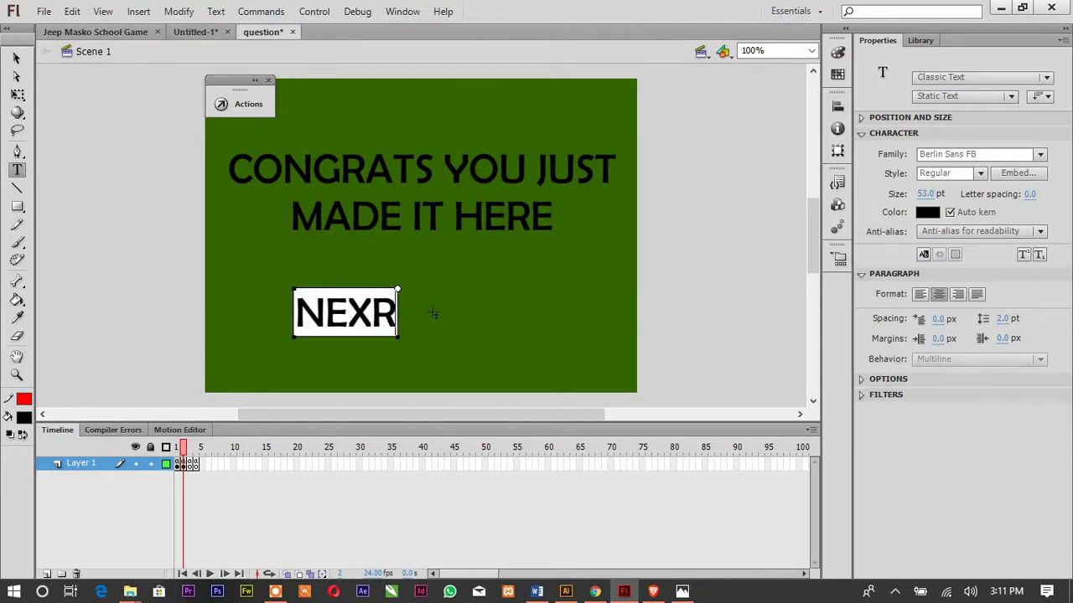
{"action": "key", "text": "Left"}
{"action": "key", "text": "Delete"}
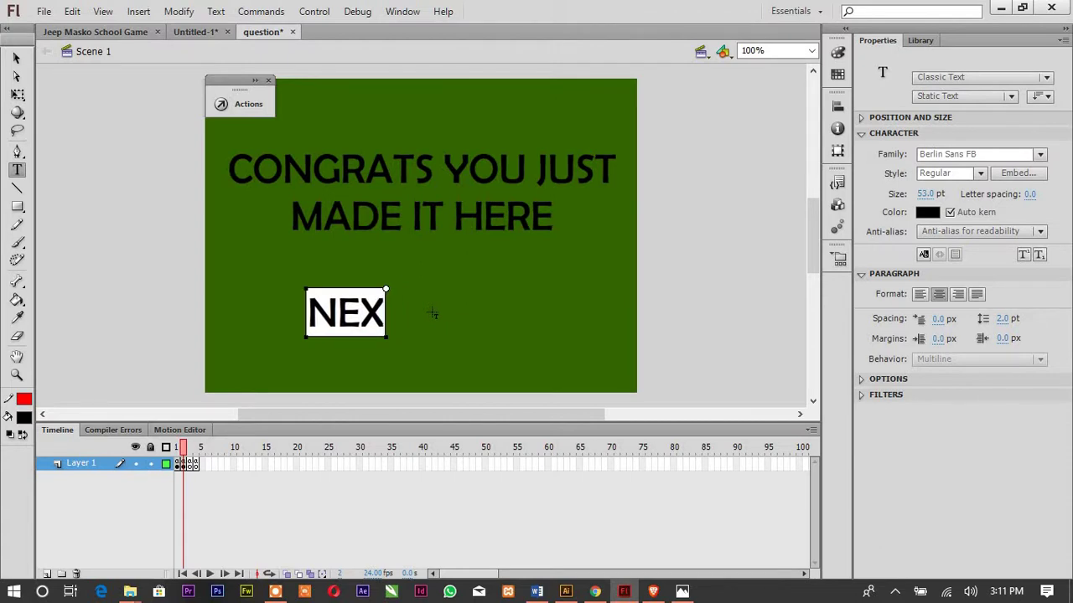
{"action": "type", "text": "T"}
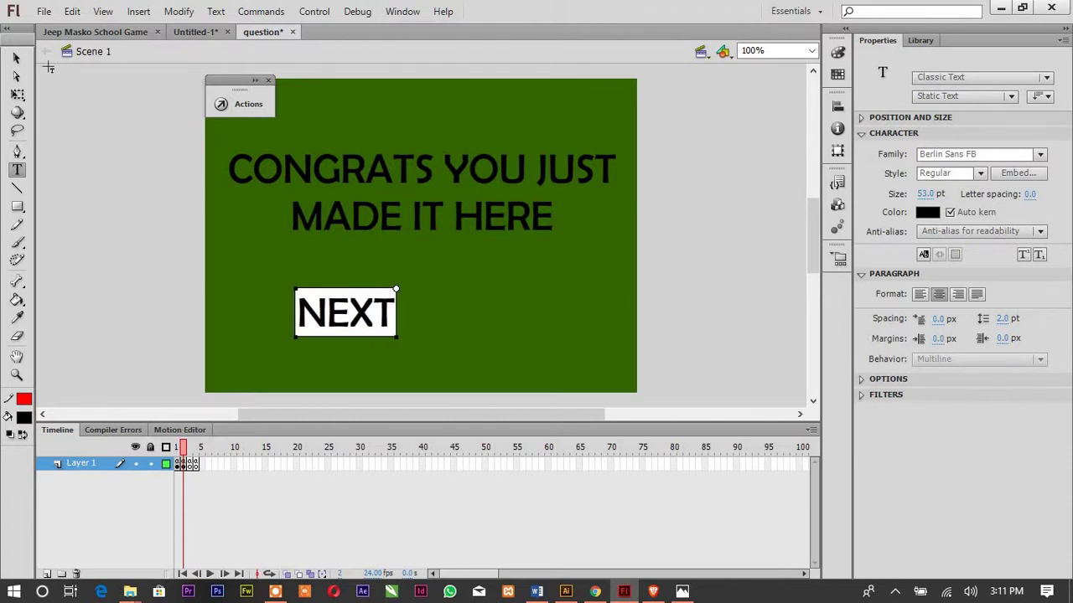
Step: Centre the NEXT text beneath the congratulations message and colour it red
{"action": "left_click", "coordinate": [16, 57]}
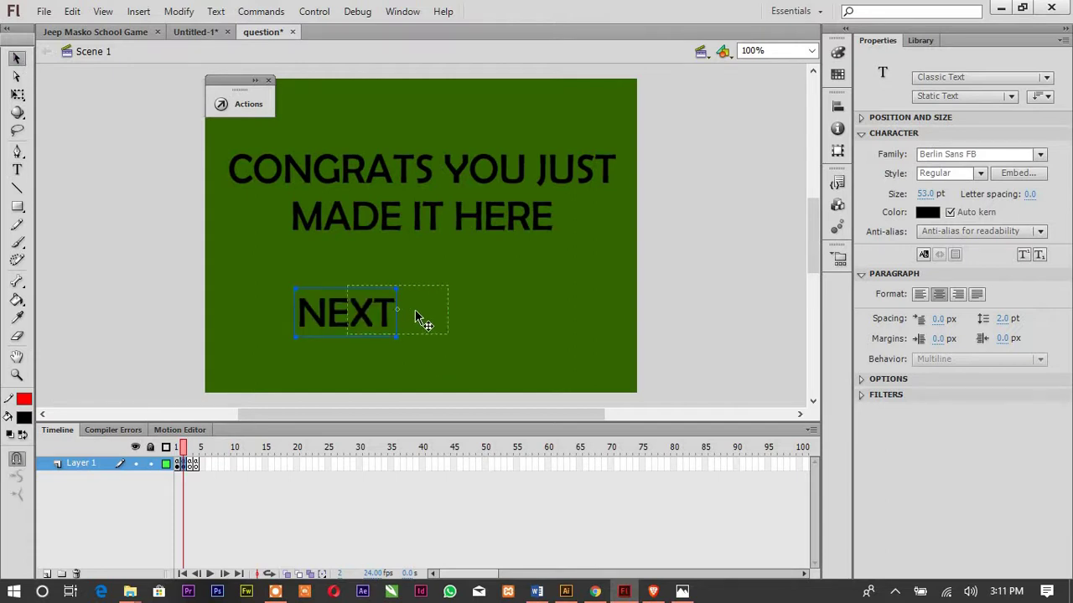
{"action": "left_click_drag", "start_coordinate": [414, 309], "coordinate": [425, 309]}
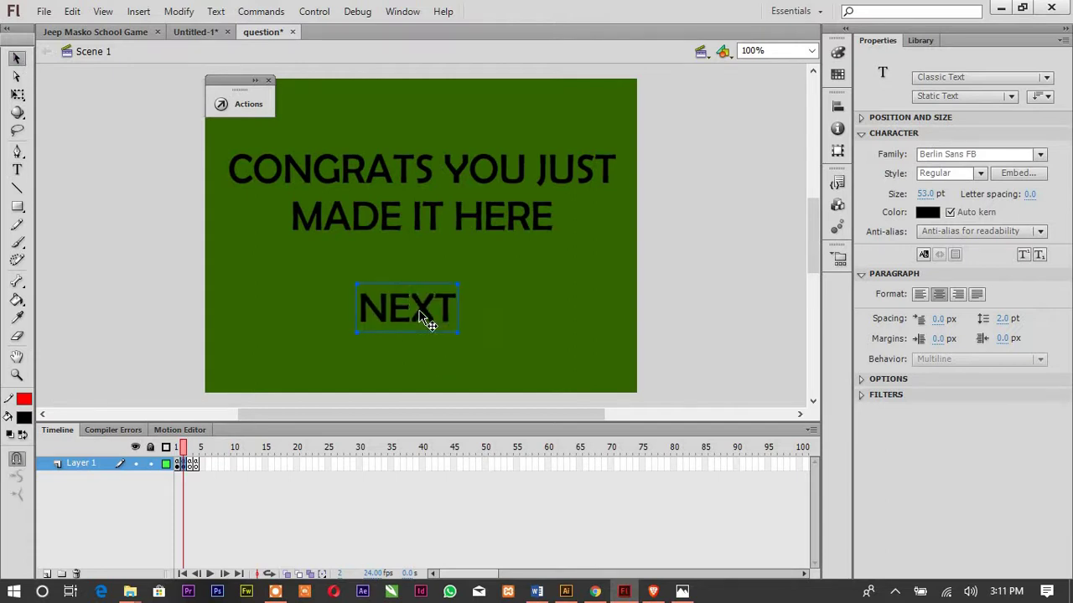
{"action": "left_click", "coordinate": [936, 213]}
{"action": "left_click", "coordinate": [849, 309]}
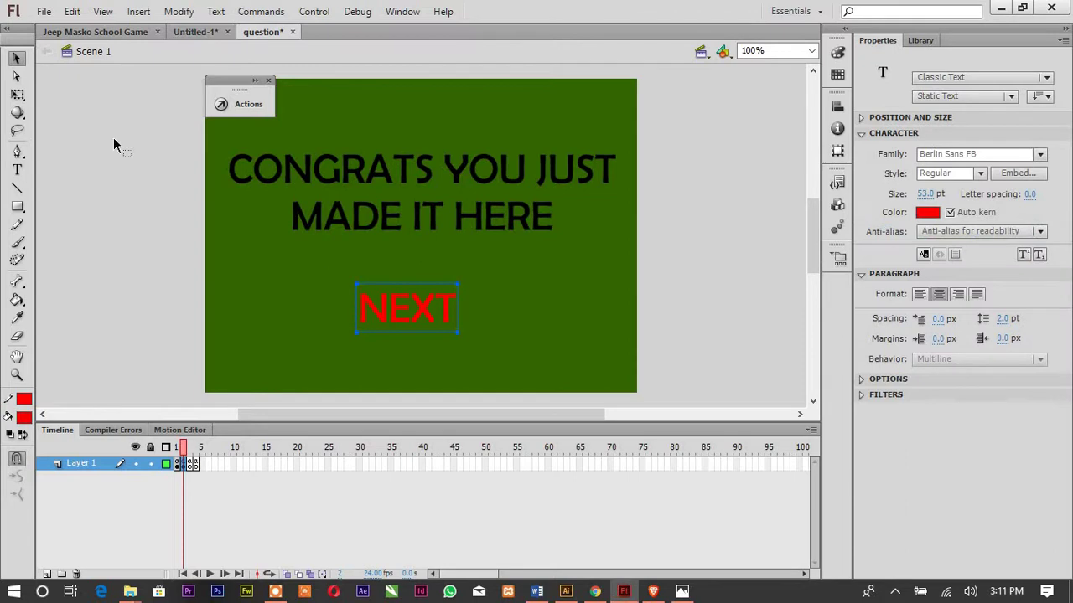
{"action": "left_click", "coordinate": [85, 119]}
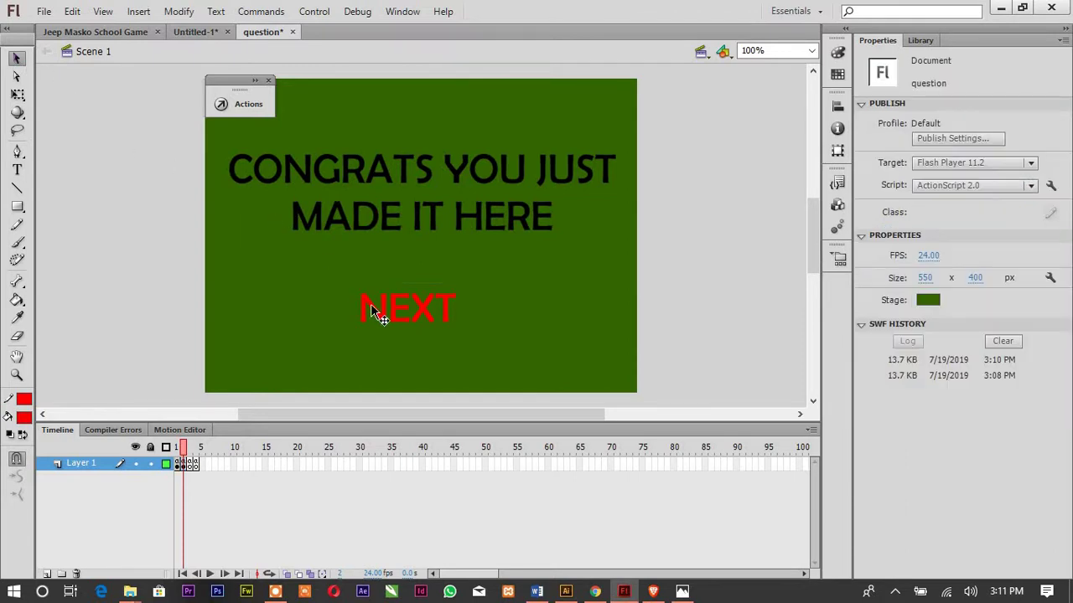
Step: Convert the NEXT text to a button symbol named RED
{"action": "left_click", "coordinate": [397, 326]}
{"action": "right_click", "coordinate": [394, 317]}
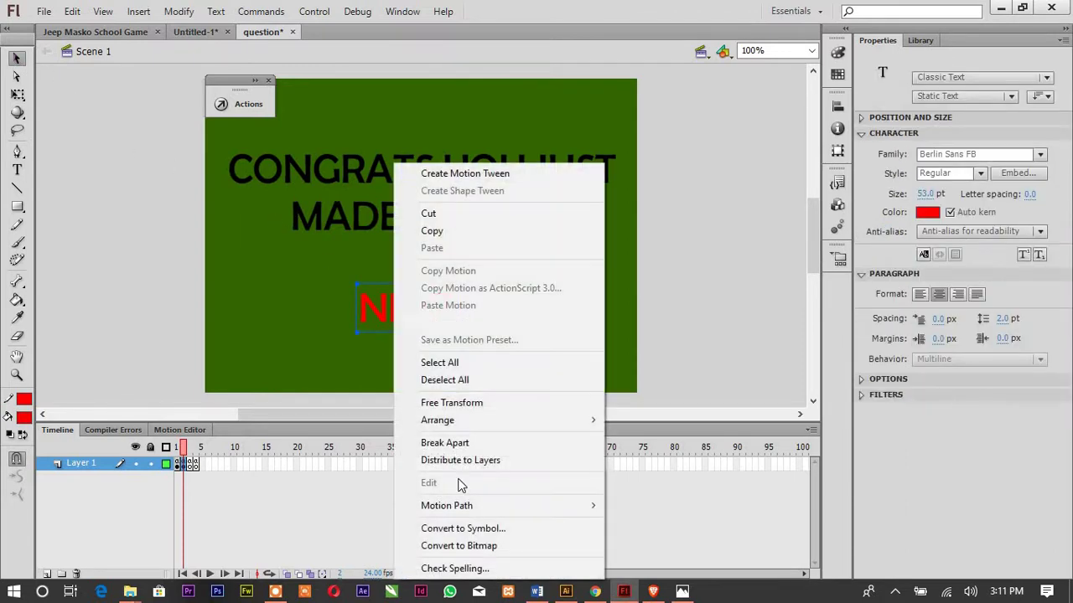
{"action": "left_click", "coordinate": [461, 529]}
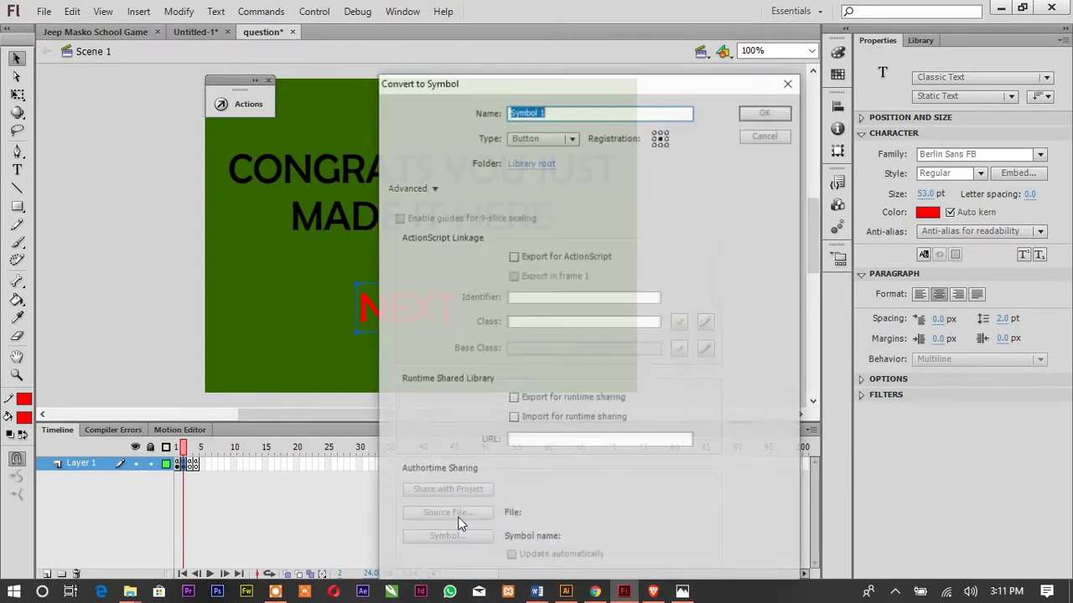
{"action": "type", "text": "RED"}
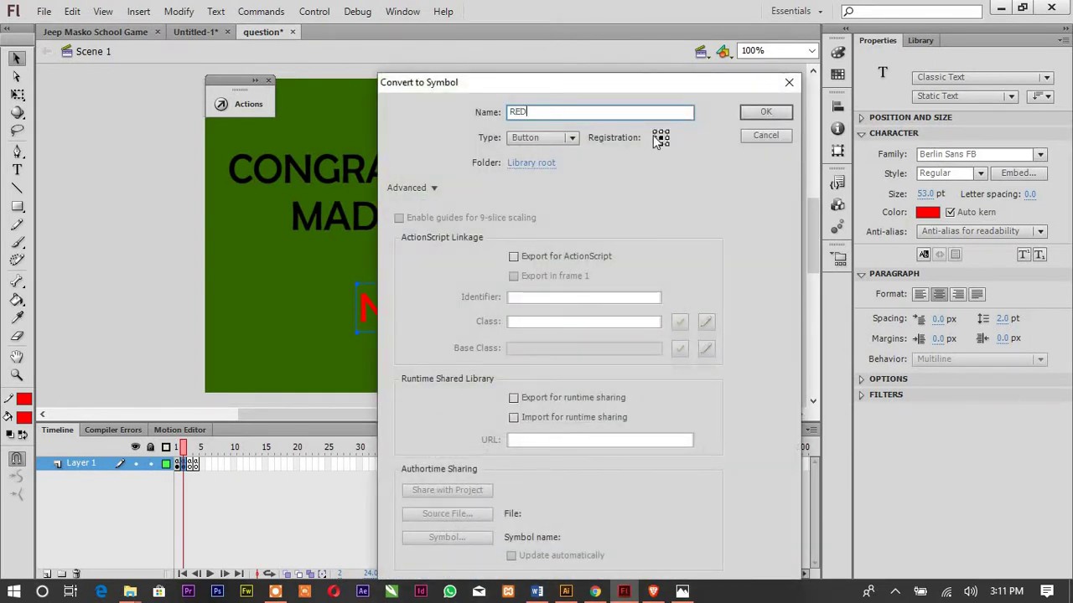
{"action": "left_click", "coordinate": [755, 114]}
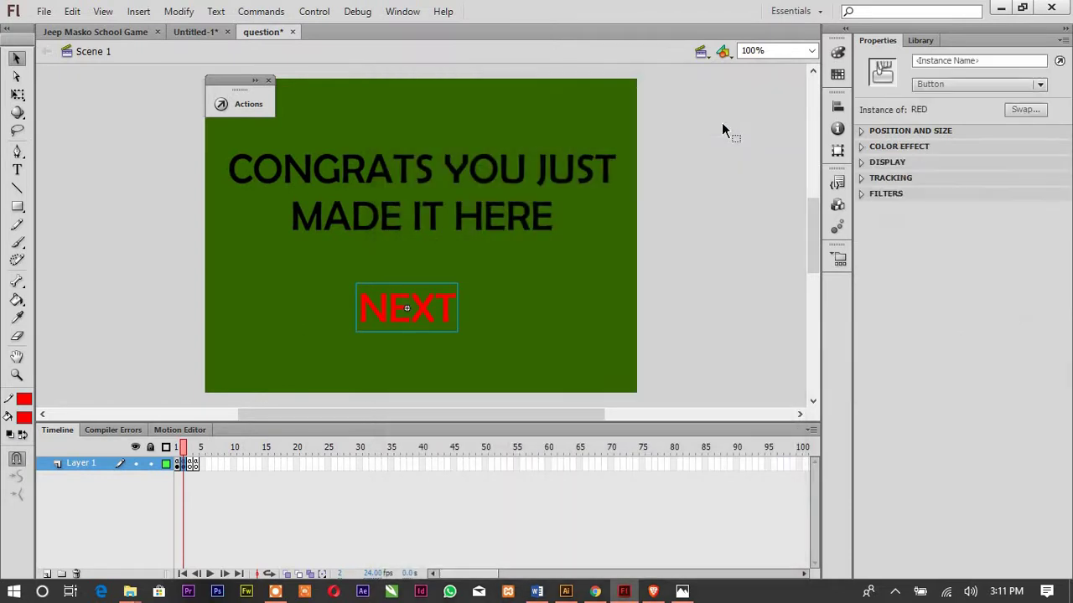
Step: Open the script of the NEXT button and begin an on (release) event handler
{"action": "right_click", "coordinate": [416, 311]}
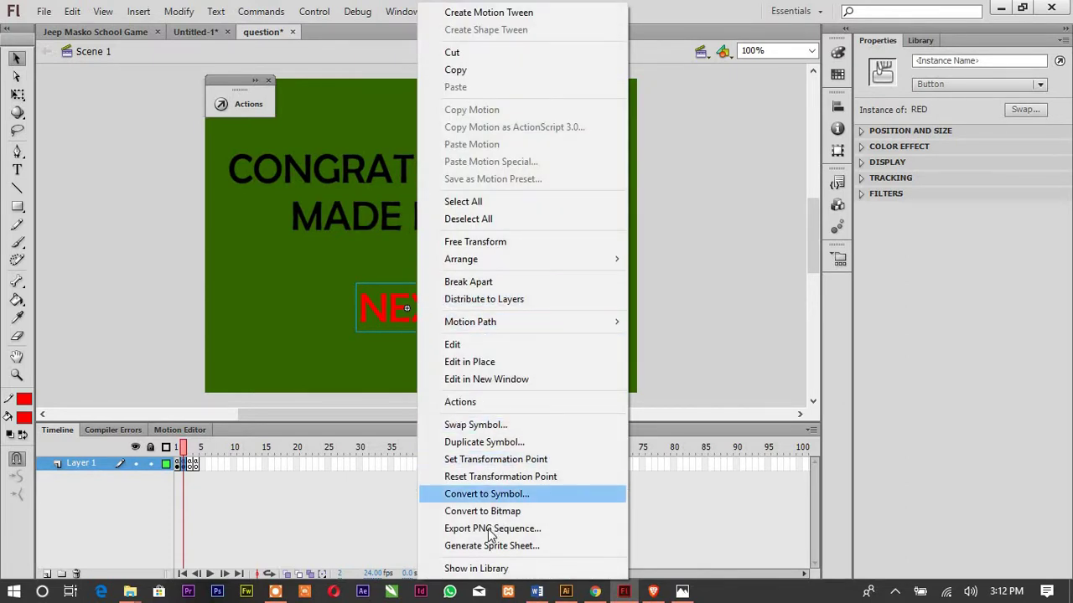
{"action": "left_click", "coordinate": [467, 403]}
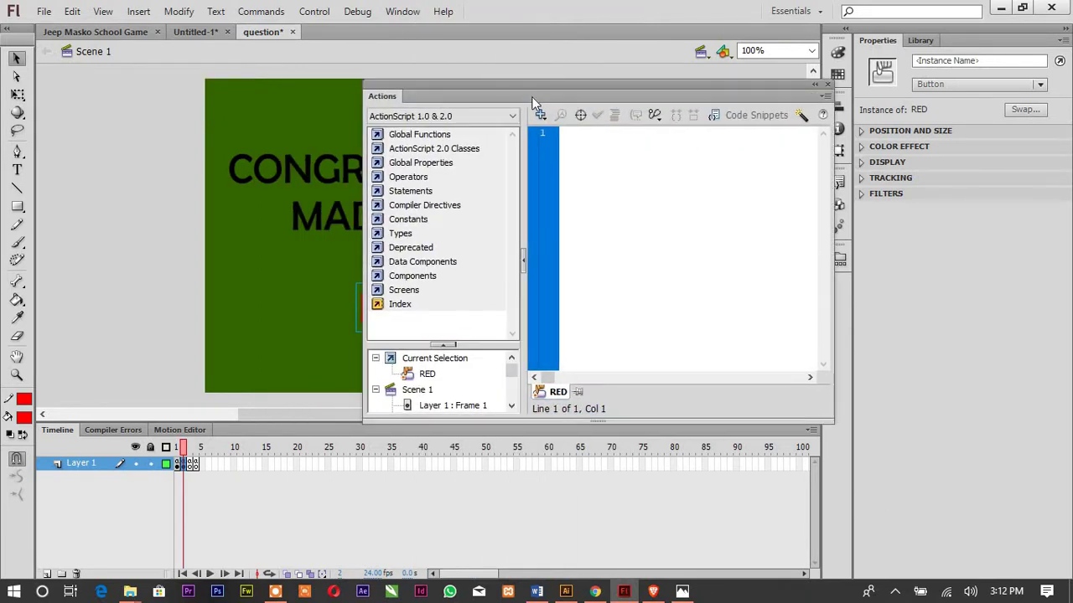
{"action": "type", "text": "on "}
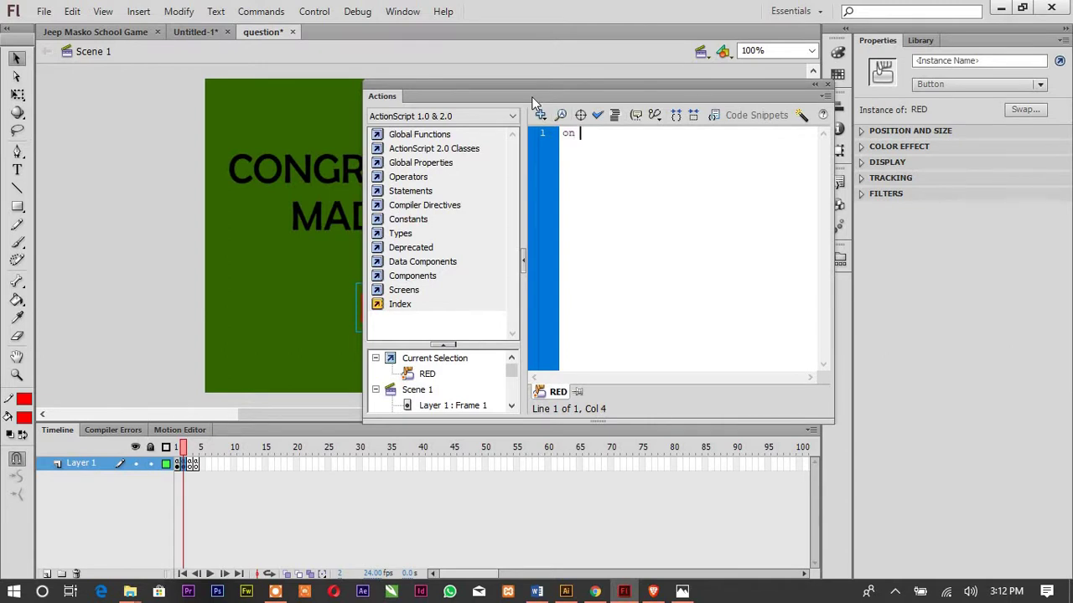
{"action": "type", "text": "("}
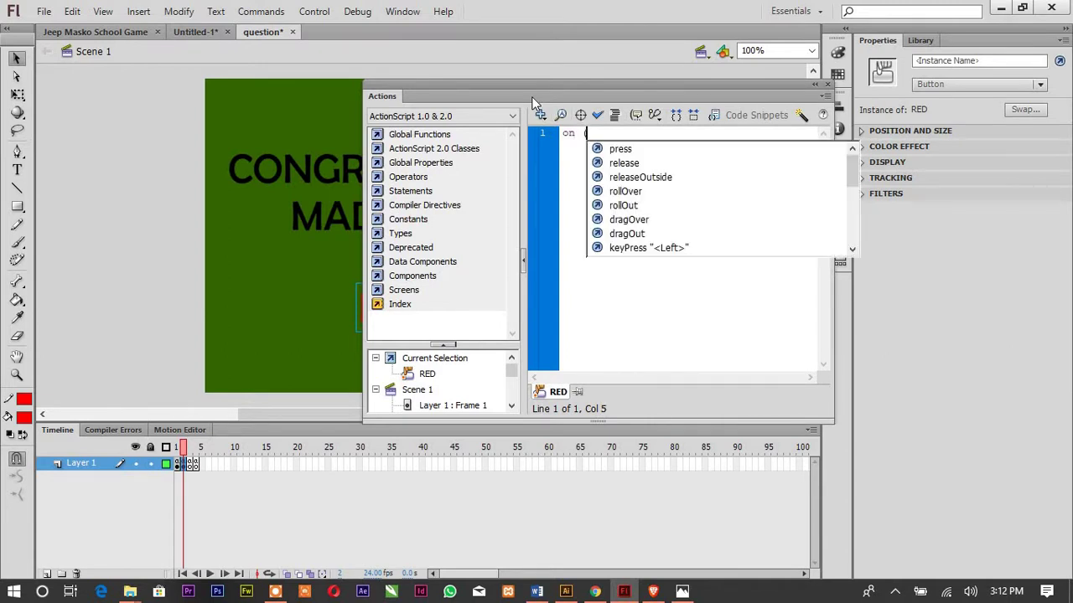
{"action": "double_click", "coordinate": [621, 164]}
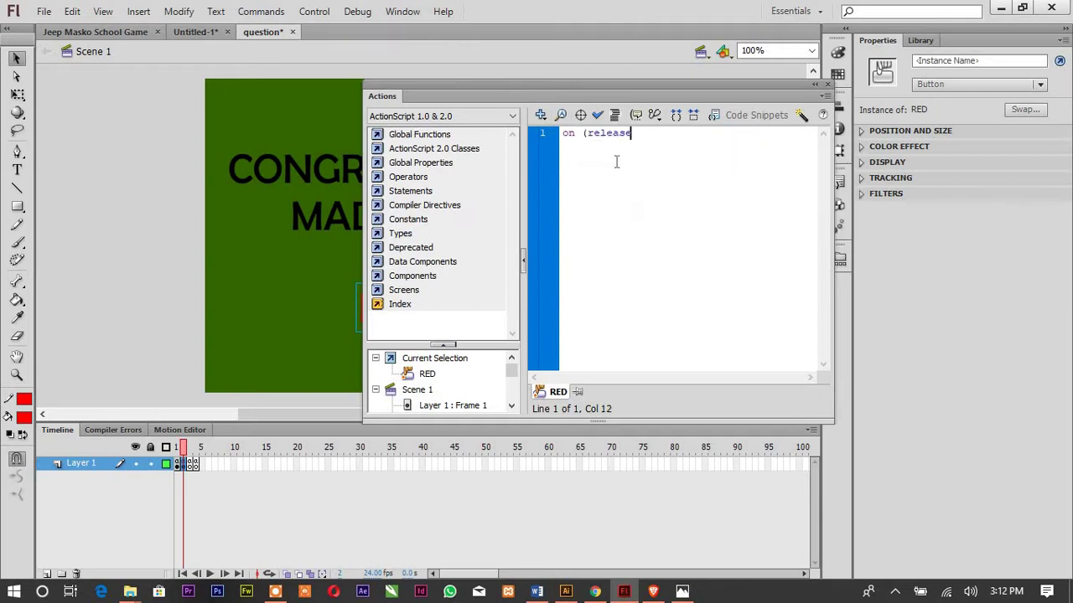
Step: Complete the NEXT button's release handler with gotoandstop(4); in its body and check the script's syntax
{"action": "type", "text": "){}"}
{"action": "key", "text": "Left"}
{"action": "key", "text": "Return"}
{"action": "type", "text": "gotoandstop()"}
{"action": "key", "text": "Left"}
{"action": "type", "text": "5"}
{"action": "type", "text": ";"}
{"action": "key", "text": "End"}
{"action": "key", "text": "ctrl+a"}
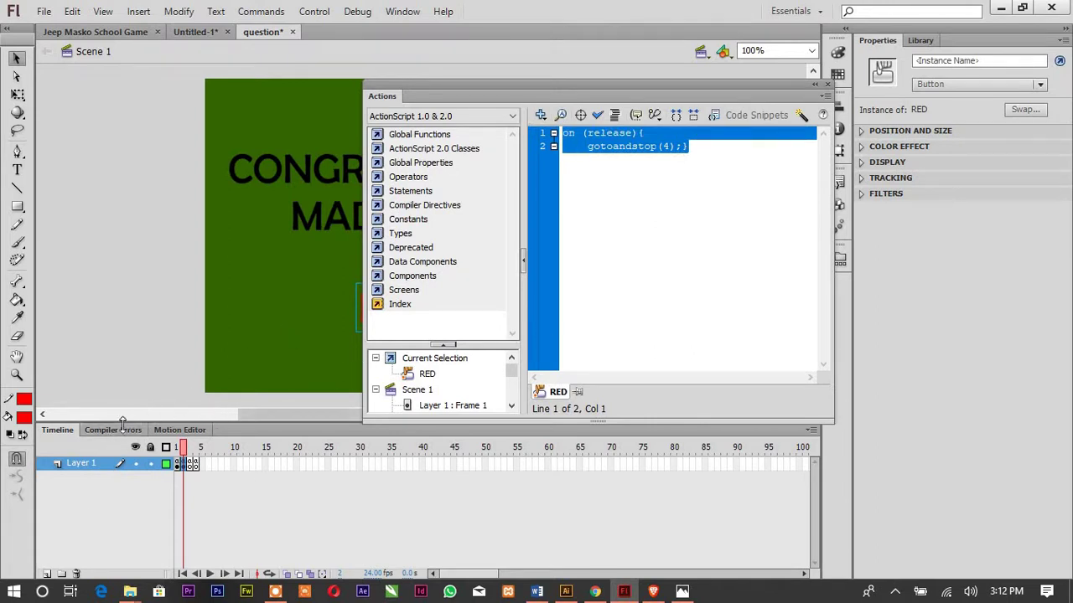
{"action": "left_click", "coordinate": [596, 117]}
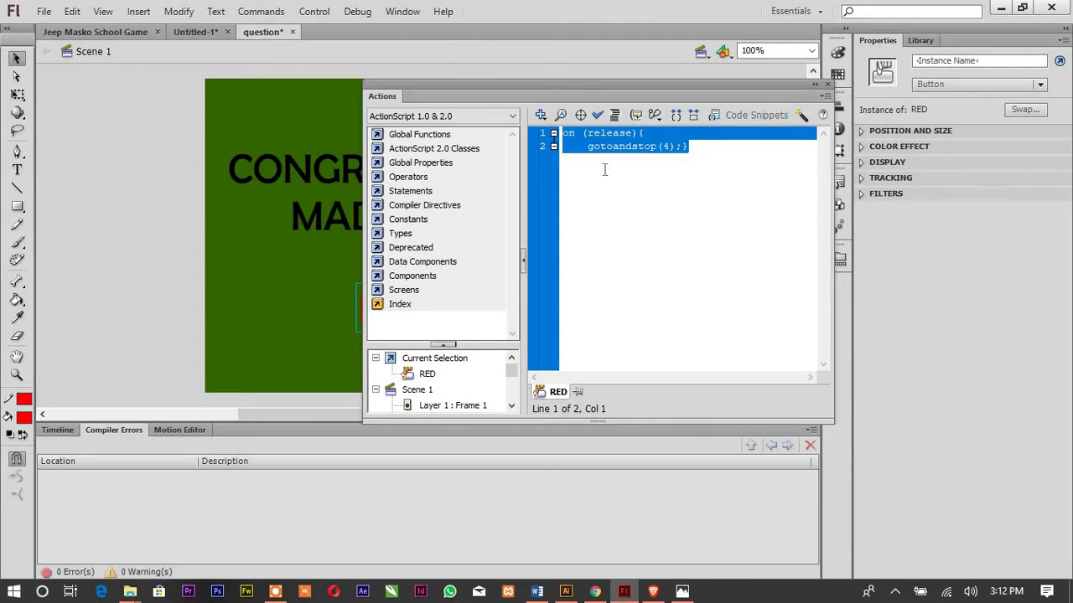
Step: Try syntax checks with the release handler's closing brace removed, restore the brace, and recheck the script
{"action": "left_click", "coordinate": [669, 147]}
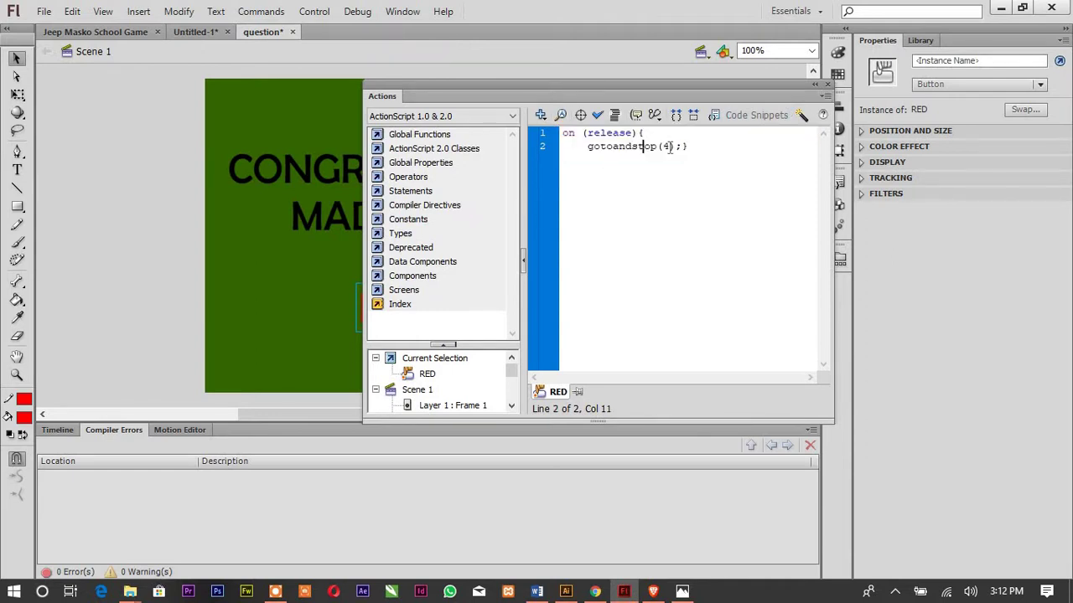
{"action": "left_click", "coordinate": [668, 147]}
{"action": "left_click", "coordinate": [681, 147]}
{"action": "left_click", "coordinate": [598, 115]}
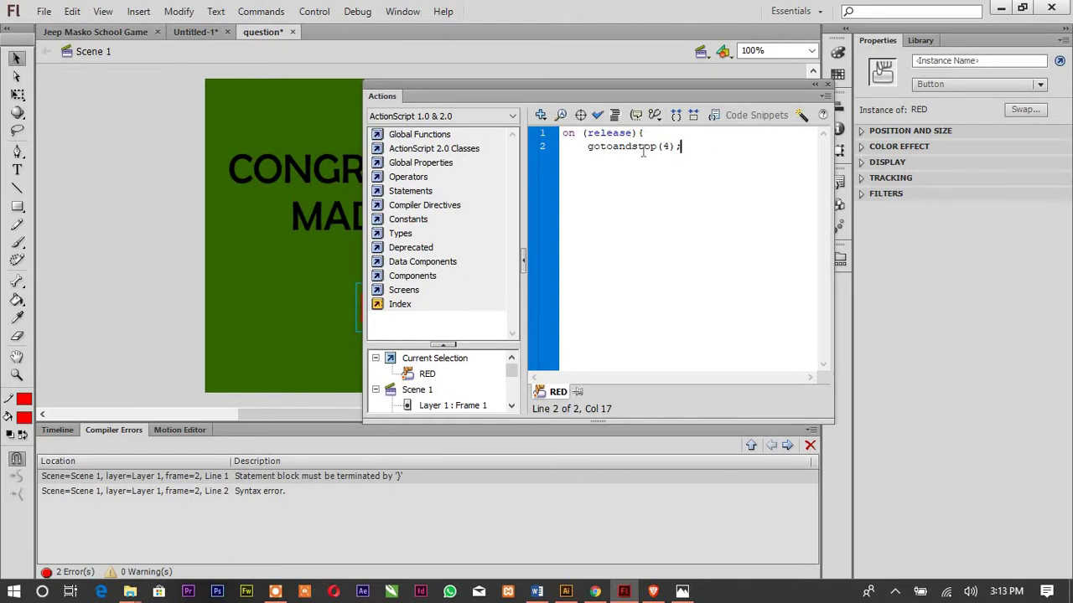
{"action": "left_click", "coordinate": [597, 115]}
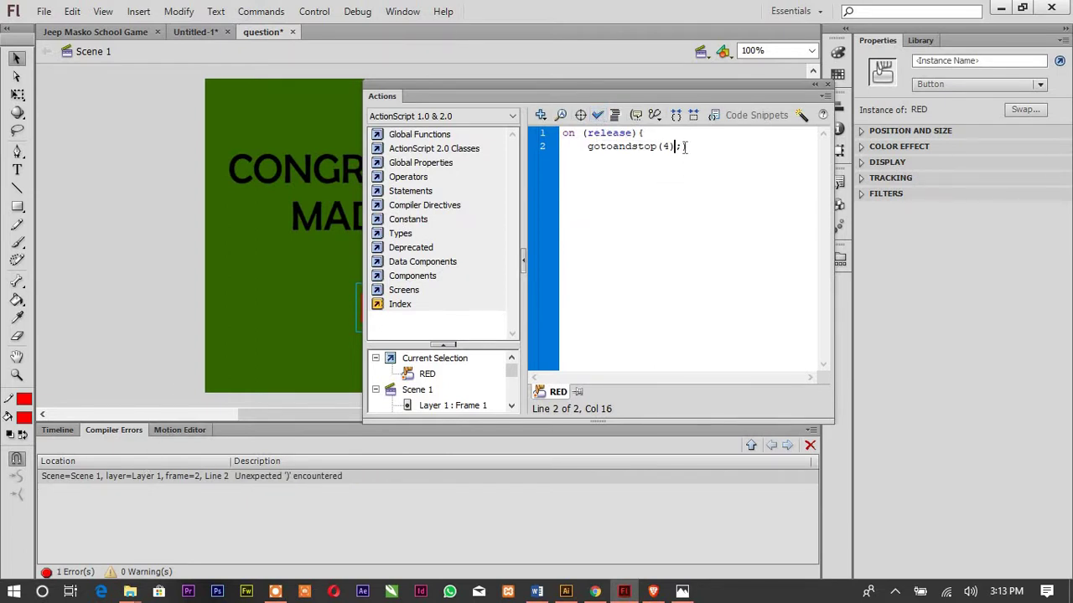
{"action": "type", "text": "}"}
{"action": "type", "text": ";"}
{"action": "left_click_drag", "start_coordinate": [699, 150], "coordinate": [560, 125]}
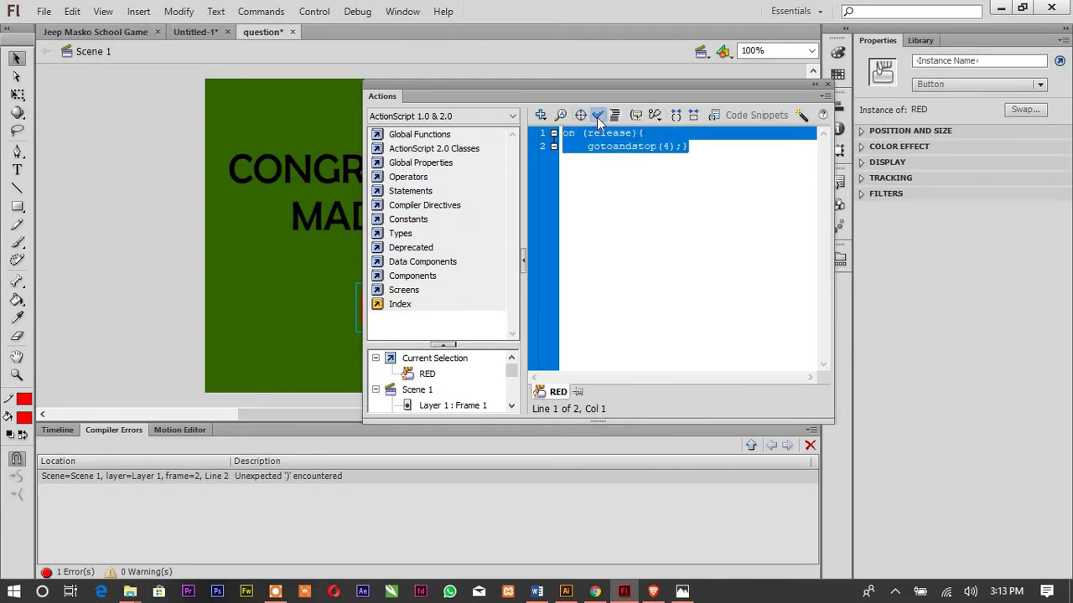
{"action": "left_click", "coordinate": [597, 114]}
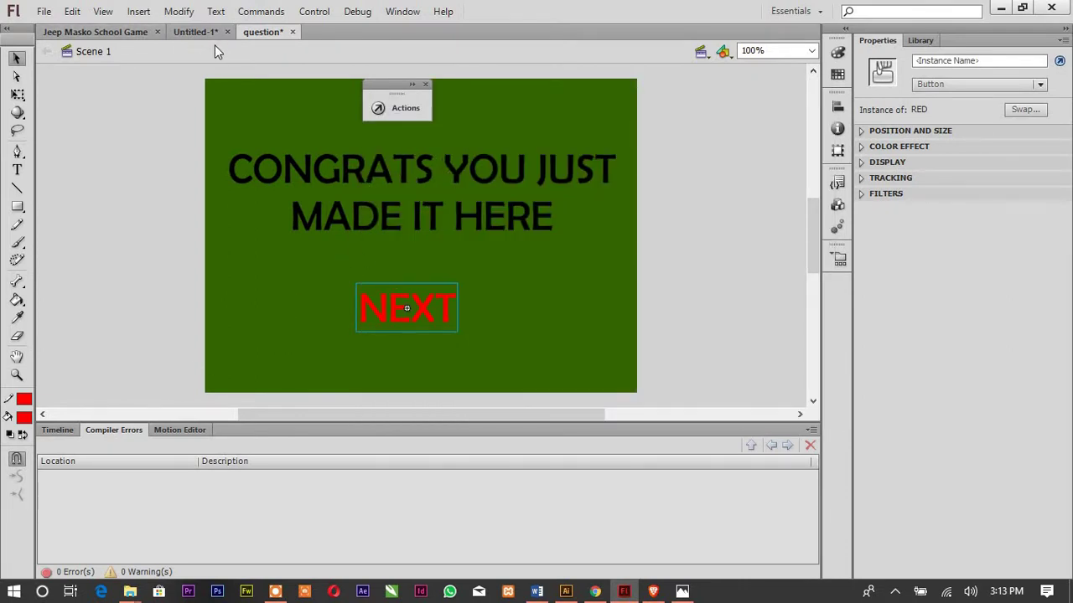
Step: Save the document, test the movie by choosing "Loughing" and NEXT, and close the preview
{"action": "key", "text": "ctrl+s"}
{"action": "key", "text": "ctrl+Return"}
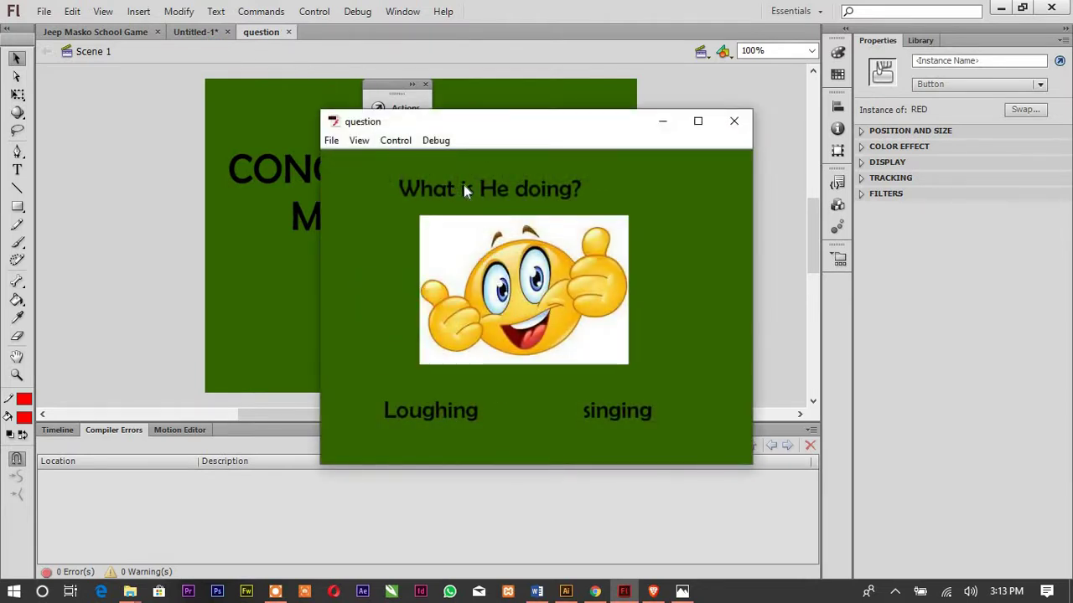
{"action": "left_click", "coordinate": [452, 408]}
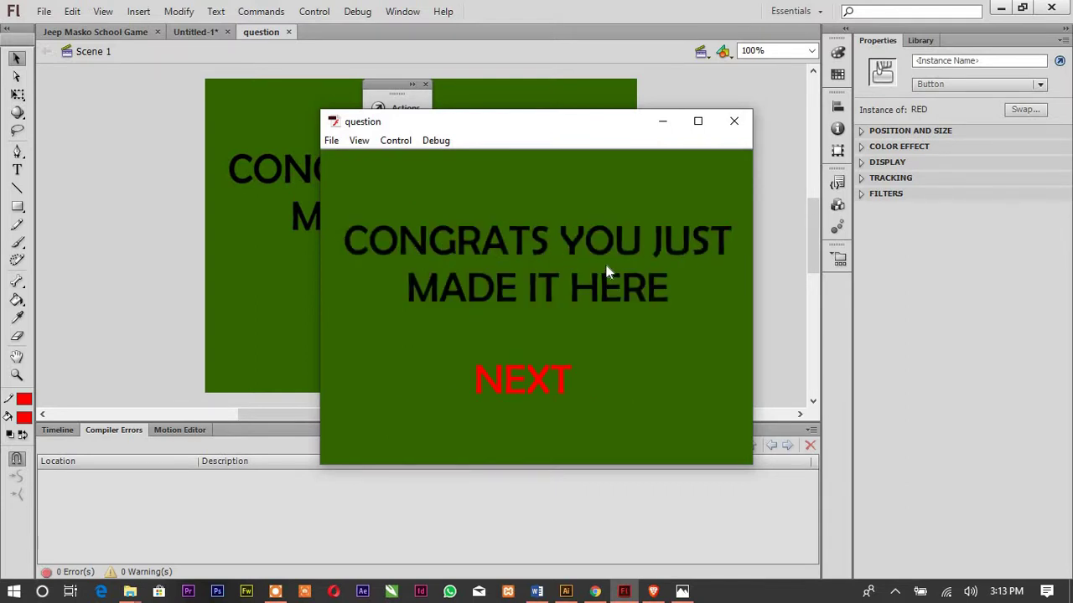
{"action": "left_click", "coordinate": [530, 385]}
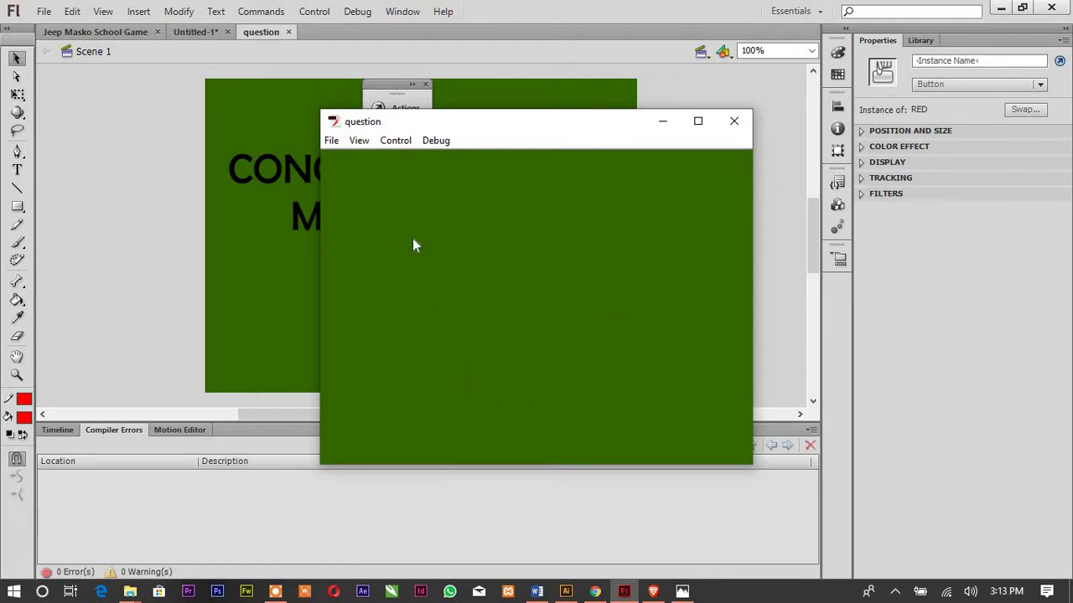
{"action": "left_click", "coordinate": [733, 131]}
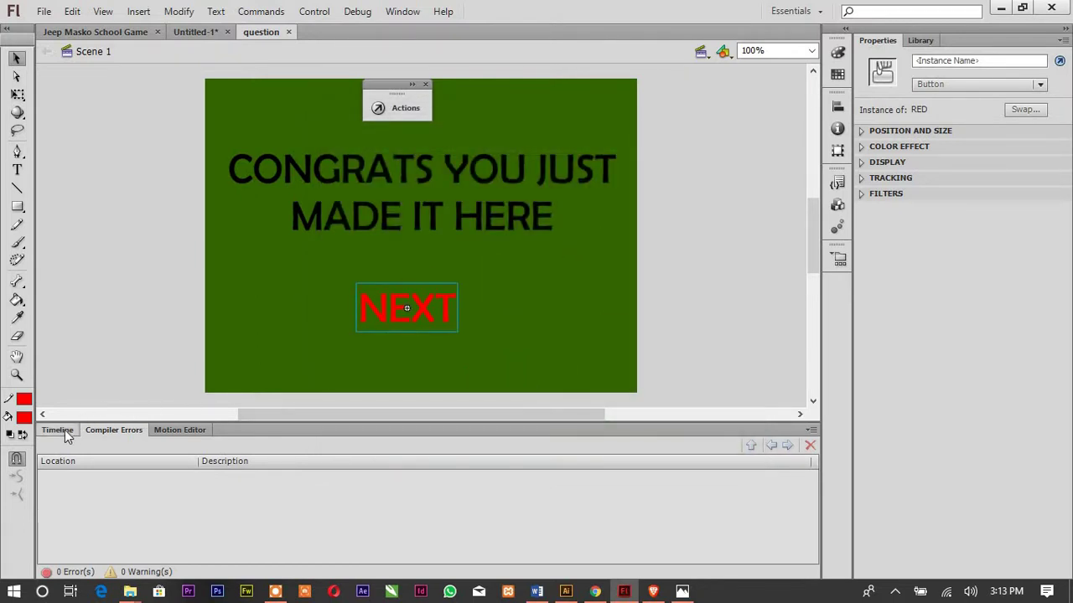
Step: Start a new text block in the upper left of the empty stage on frame 4
{"action": "left_click", "coordinate": [65, 430]}
{"action": "left_click", "coordinate": [199, 465]}
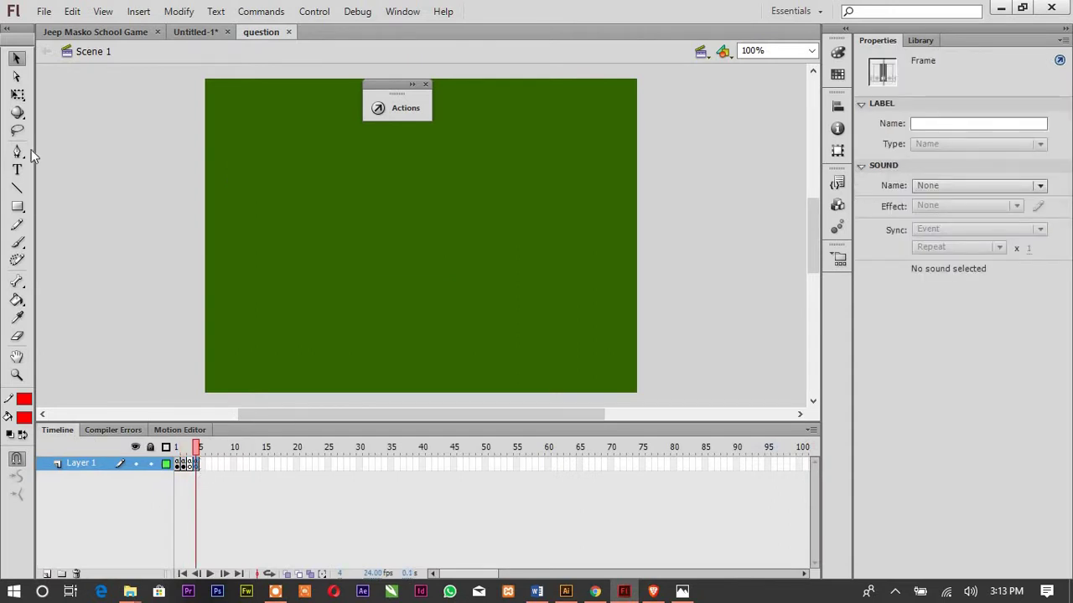
{"action": "left_click", "coordinate": [17, 171]}
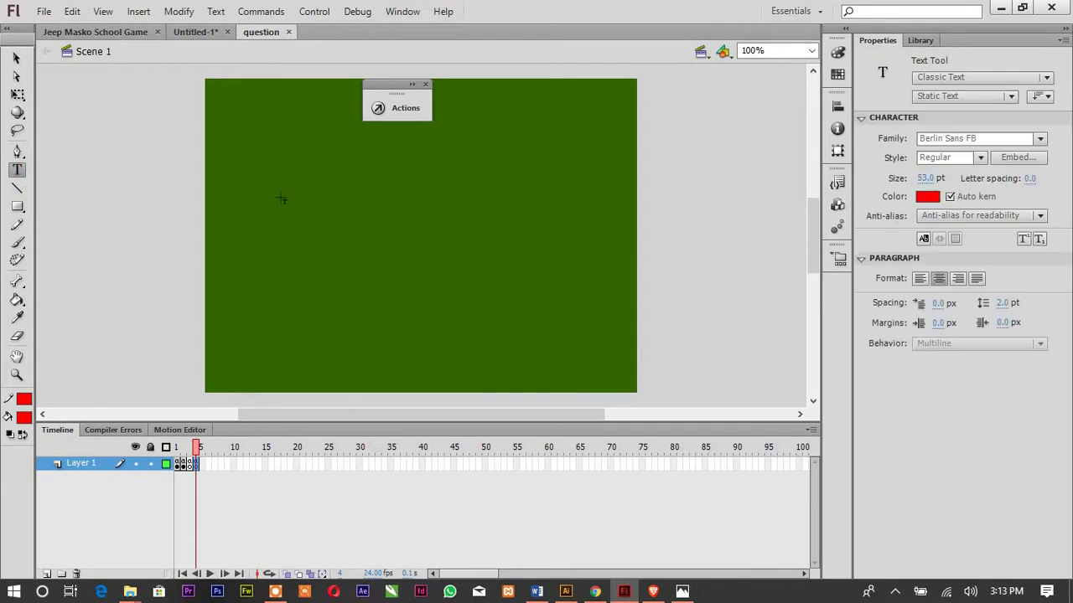
{"action": "left_click", "coordinate": [282, 196]}
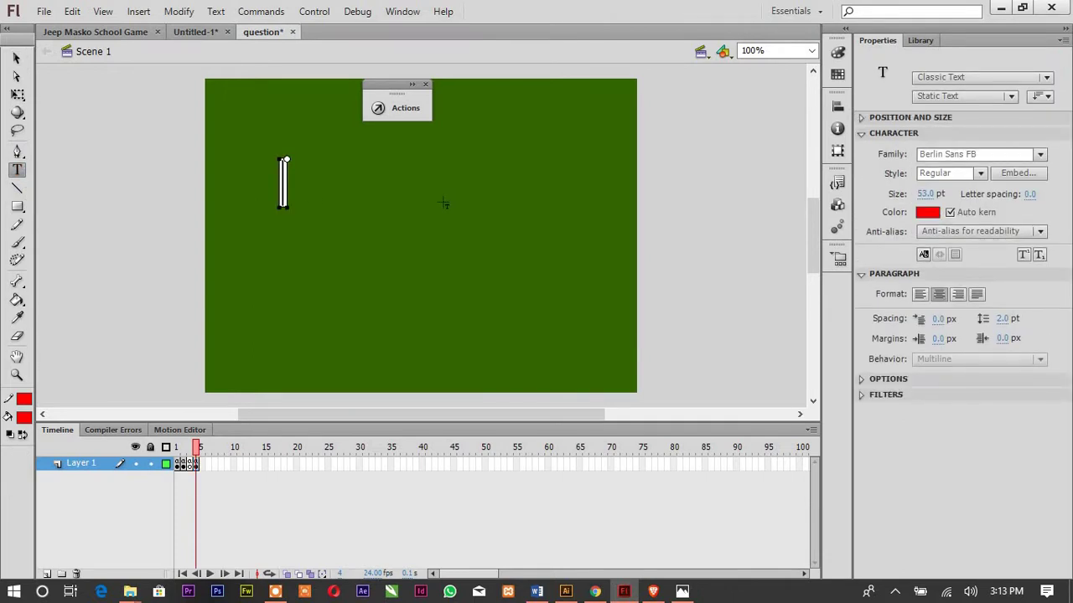
{"action": "type", "text": "wh"}
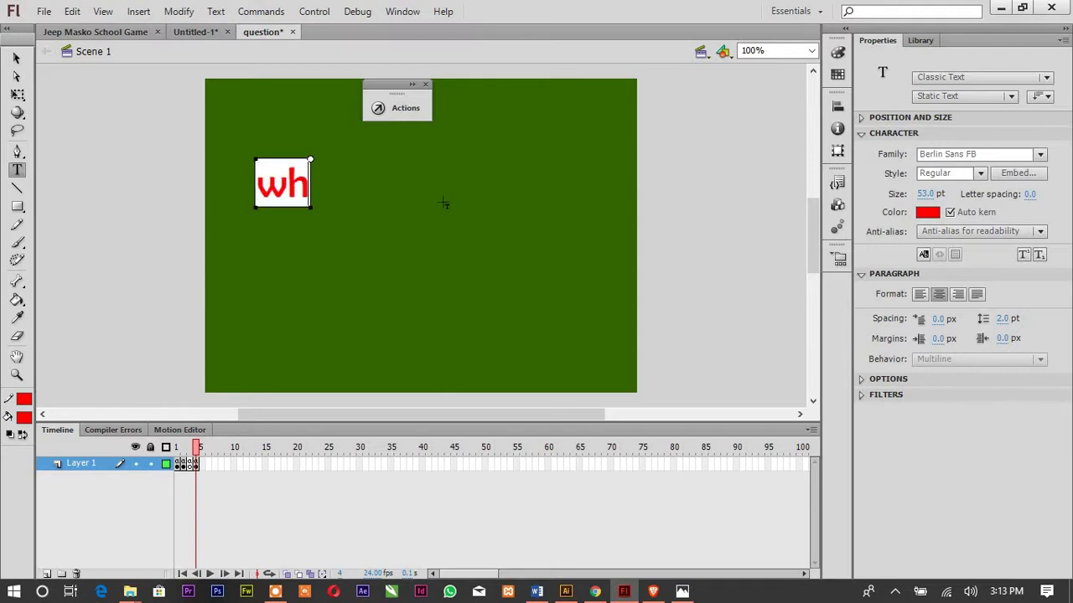
{"action": "key", "text": "Left"}
{"action": "key", "text": "Left"}
{"action": "key", "text": "Delete"}
{"action": "key", "text": "Delete"}
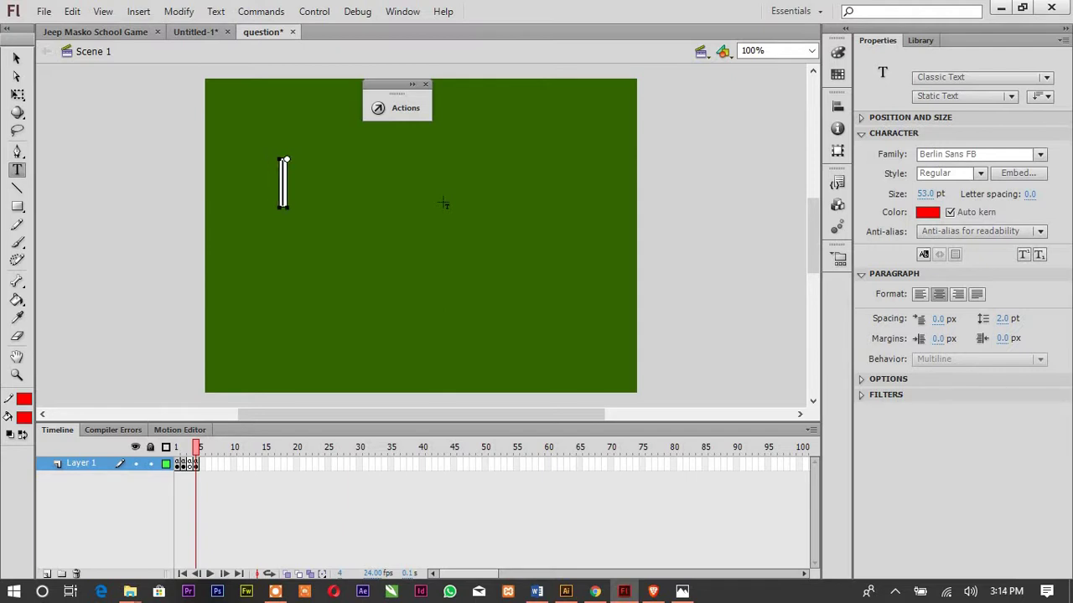
{"action": "type", "text": "Who is"}
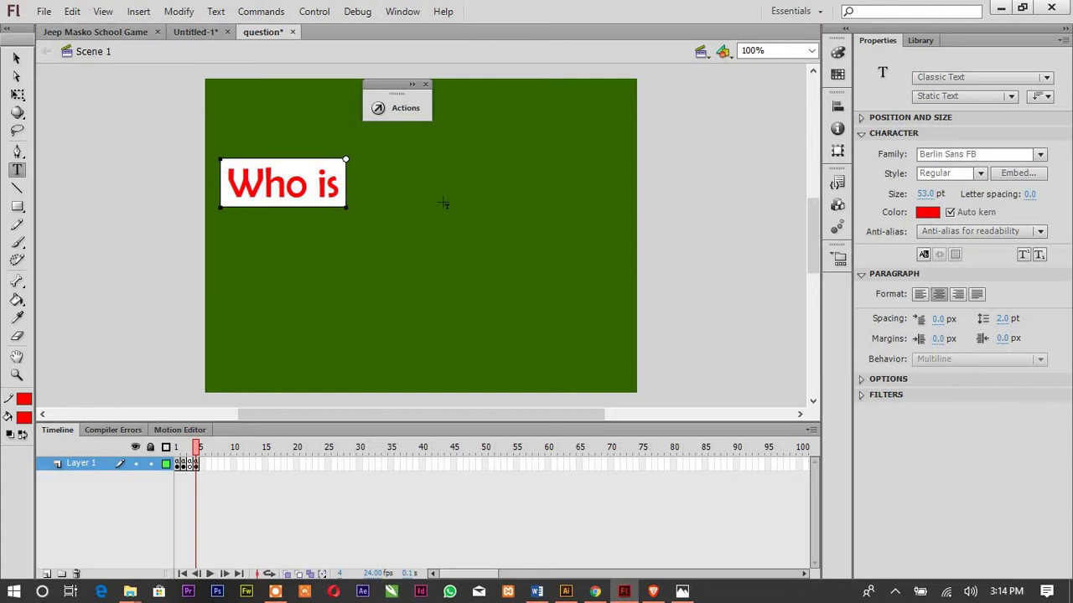
{"action": "key", "text": "Left"}
{"action": "key", "text": "Delete"}
{"action": "key", "text": "Delete"}
{"action": "key", "text": "Delete"}
{"action": "key", "text": "Delete"}
{"action": "key", "text": "Delete"}
{"action": "key", "text": "Delete"}
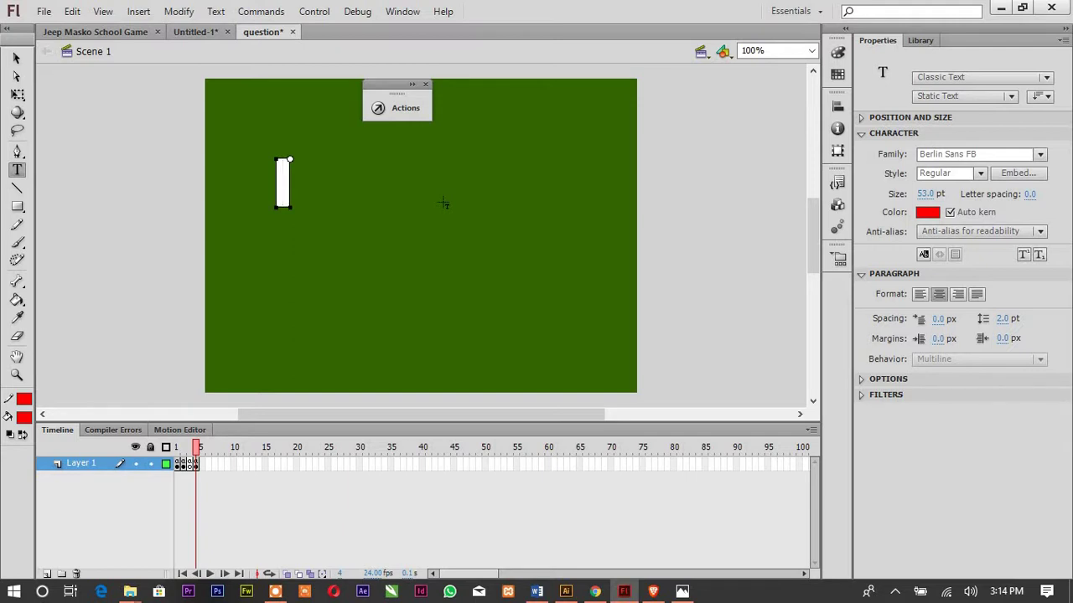
Step: Write "Who is" followed by the person's name as the question and move it to the upper middle of the stage
{"action": "type", "text": "Who"}
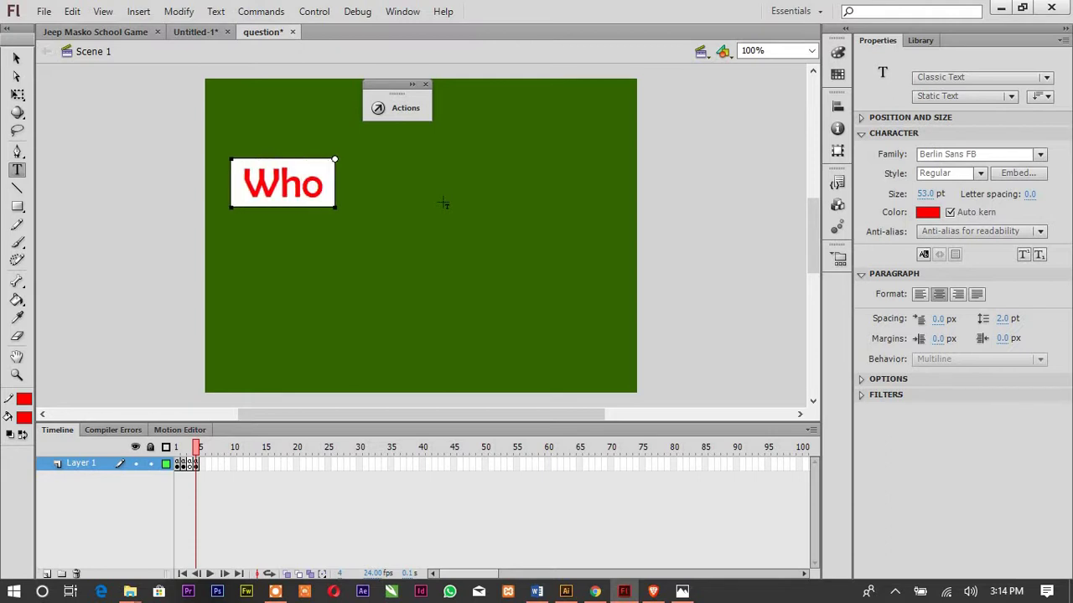
{"action": "type", "text": " is"}
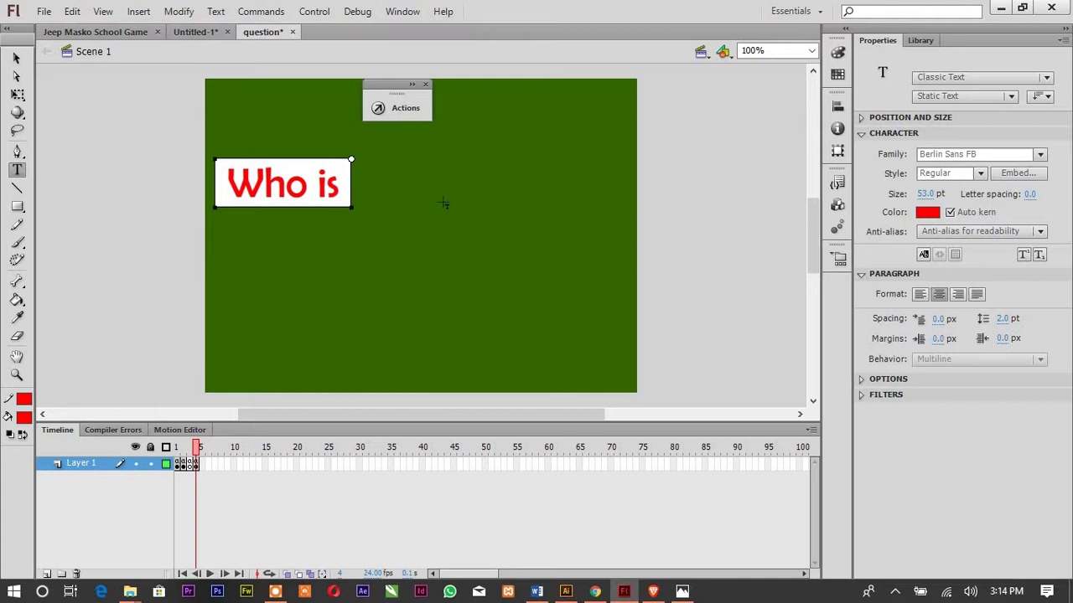
{"action": "type", "text": " Masko"}
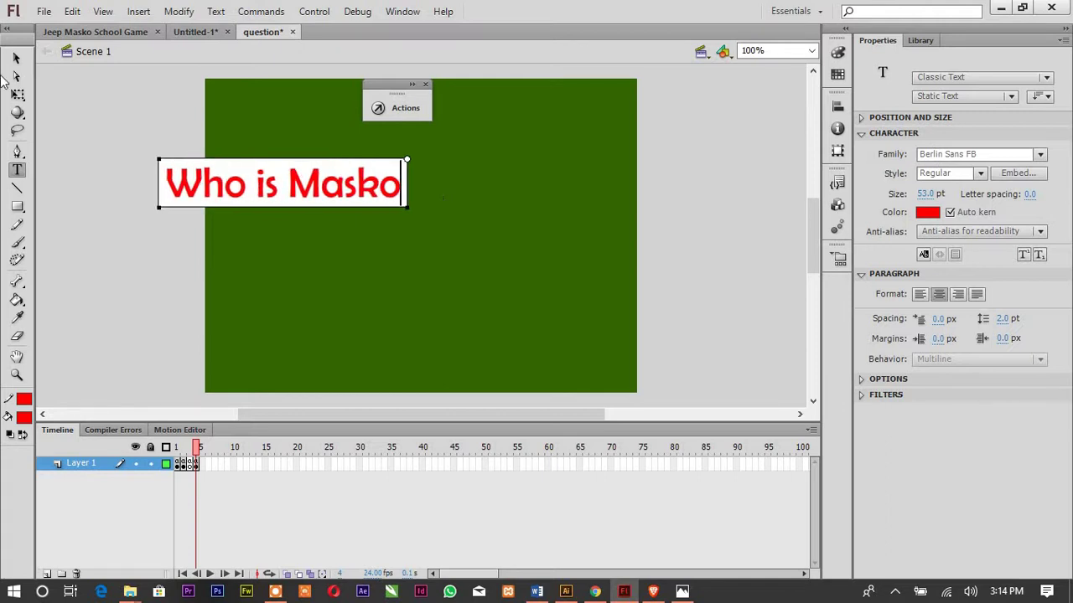
{"action": "left_click", "coordinate": [16, 58]}
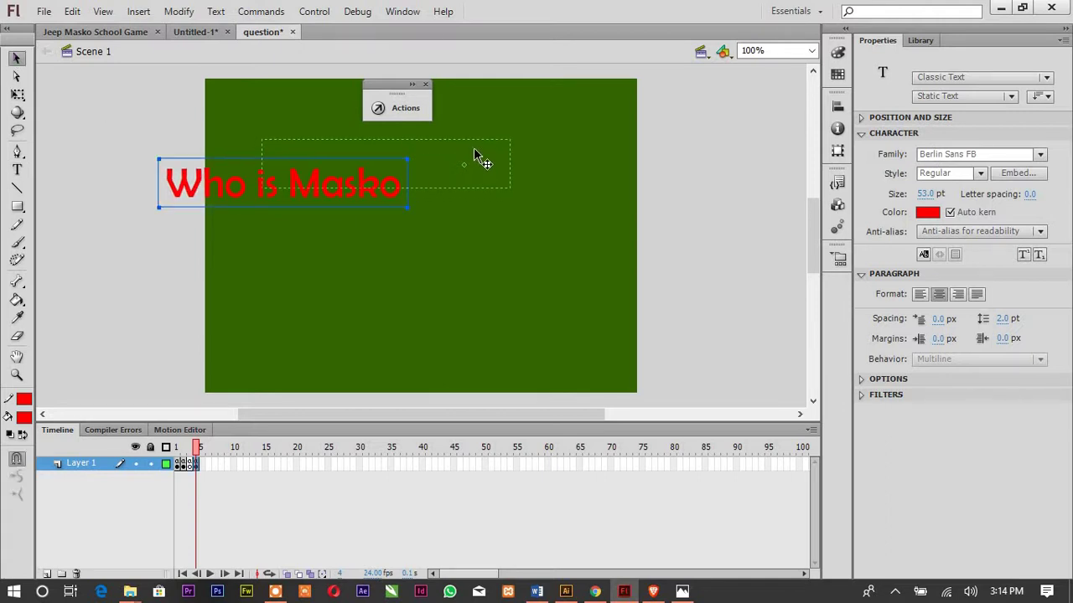
{"action": "left_click_drag", "start_coordinate": [473, 155], "coordinate": [485, 137]}
Step: Append a question mark to the question text and recenter it near the top of the stage
{"action": "left_click", "coordinate": [16, 169]}
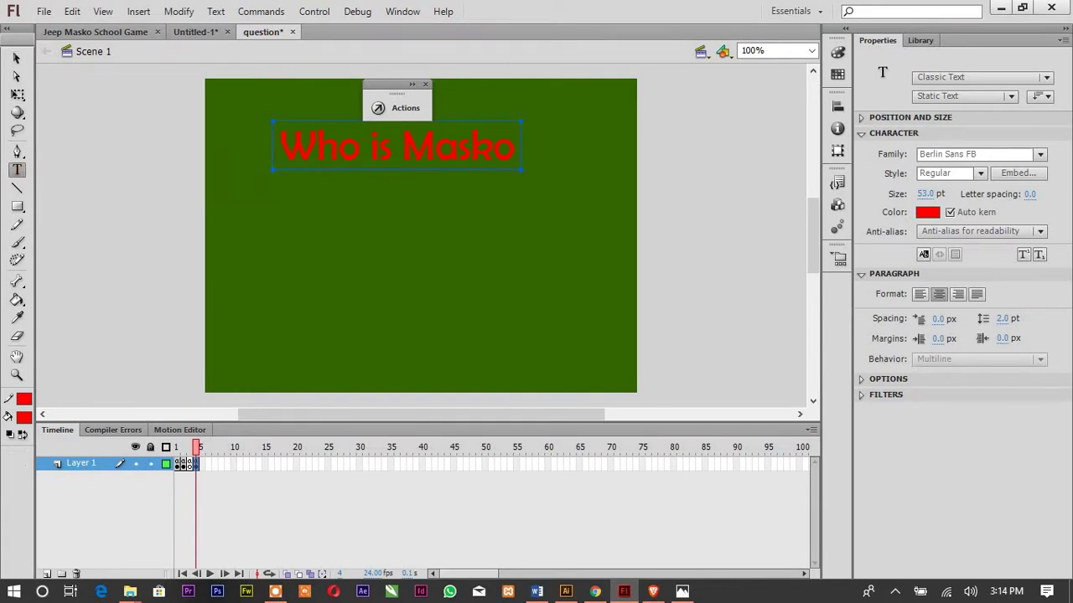
{"action": "left_click", "coordinate": [505, 152]}
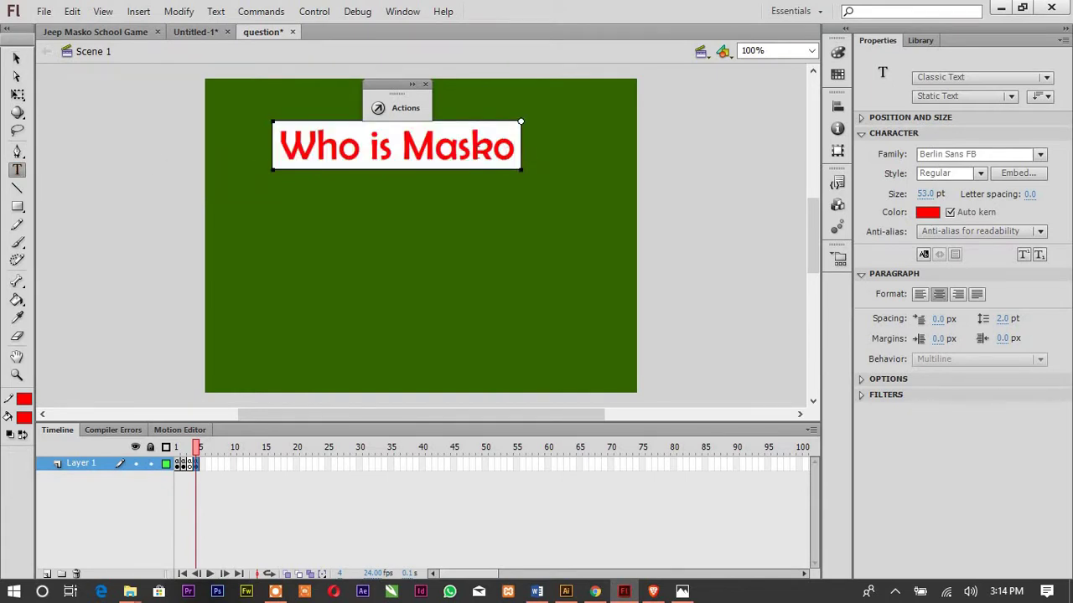
{"action": "type", "text": "?"}
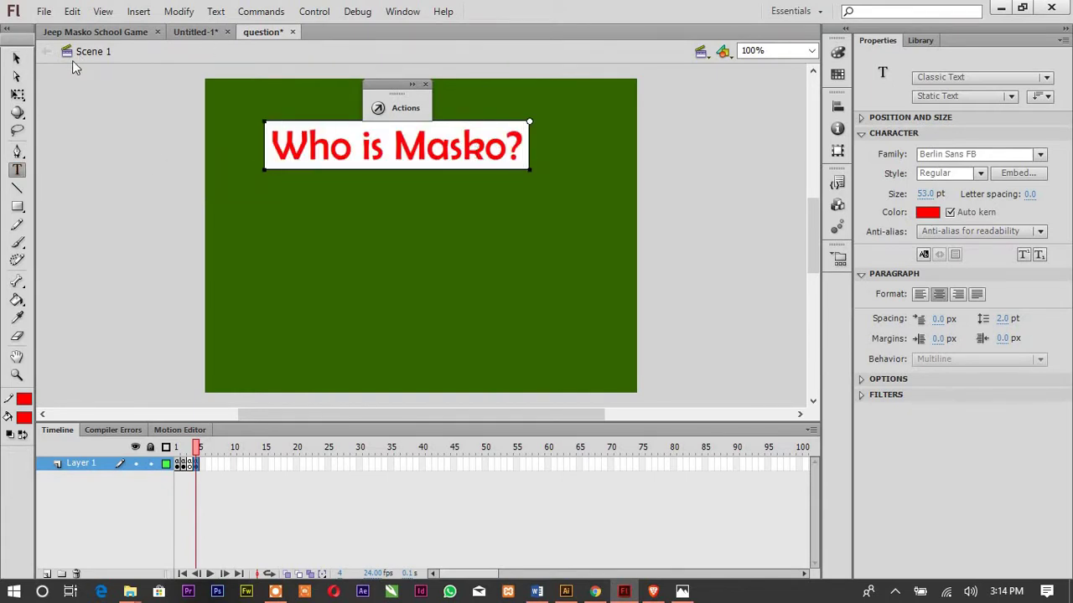
{"action": "left_click", "coordinate": [16, 58]}
{"action": "left_click_drag", "start_coordinate": [364, 156], "coordinate": [372, 151]}
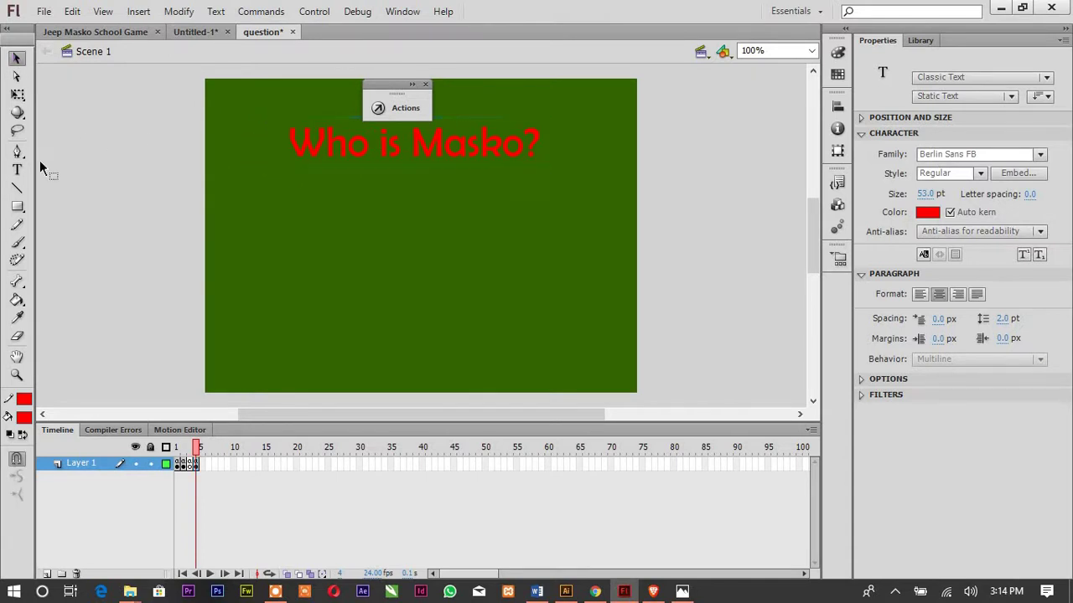
Step: Add the answer text "Animator" in the lower left of the stage and color it light gray
{"action": "left_click", "coordinate": [16, 170]}
{"action": "left_click", "coordinate": [290, 256]}
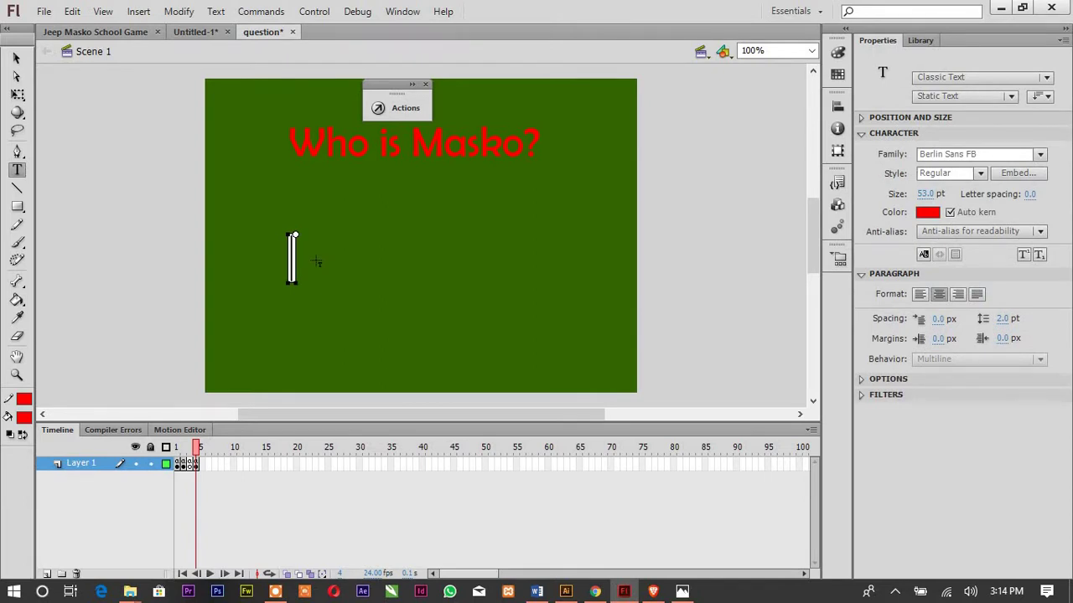
{"action": "type", "text": "Anima"}
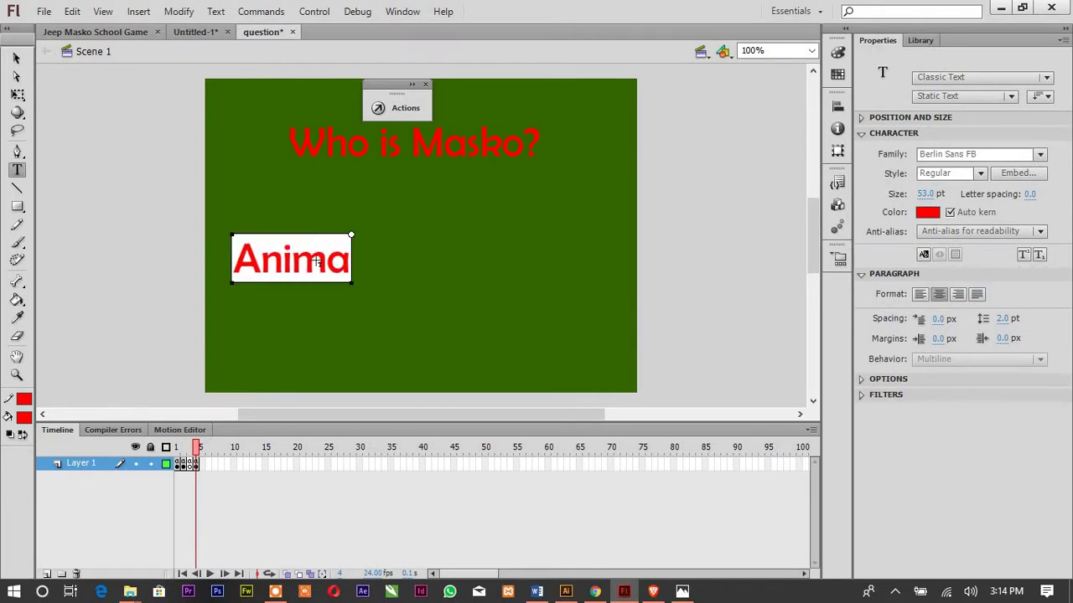
{"action": "type", "text": "tor"}
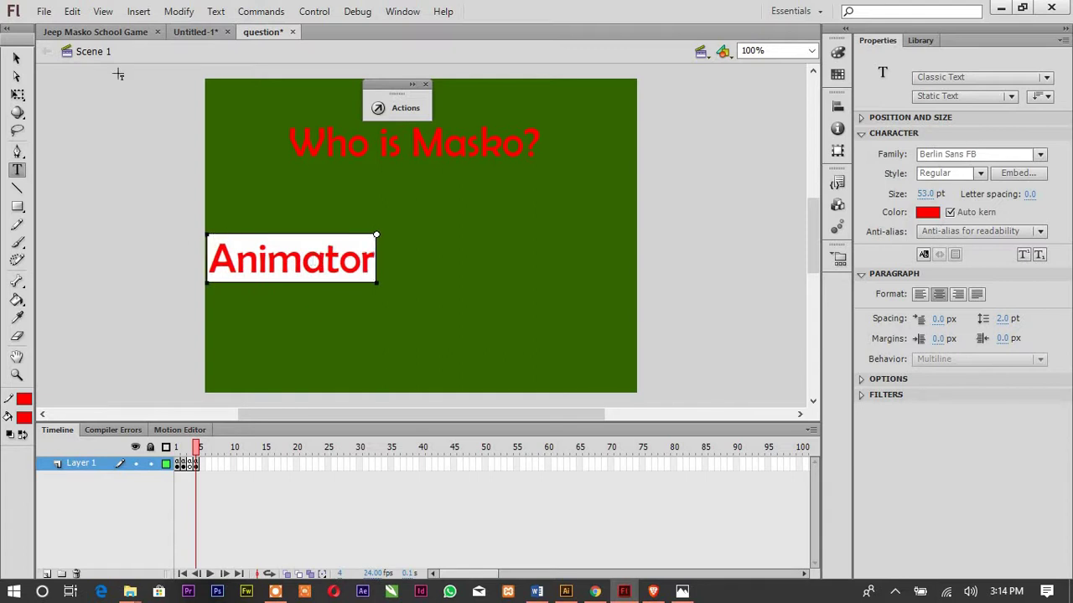
{"action": "left_click", "coordinate": [16, 58]}
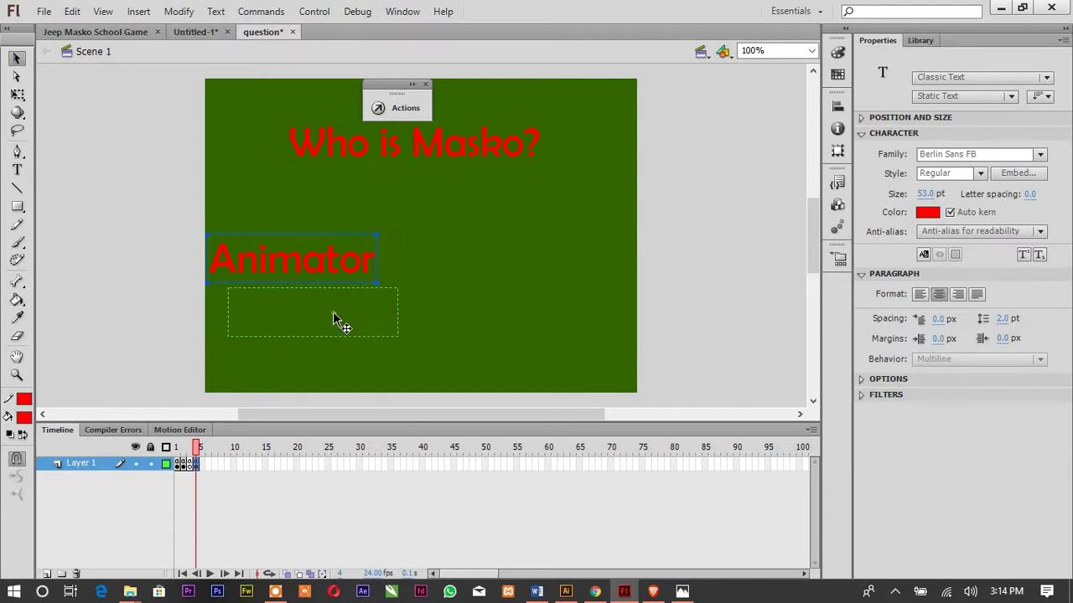
{"action": "left_click_drag", "start_coordinate": [332, 313], "coordinate": [332, 313]}
{"action": "left_click", "coordinate": [928, 212]}
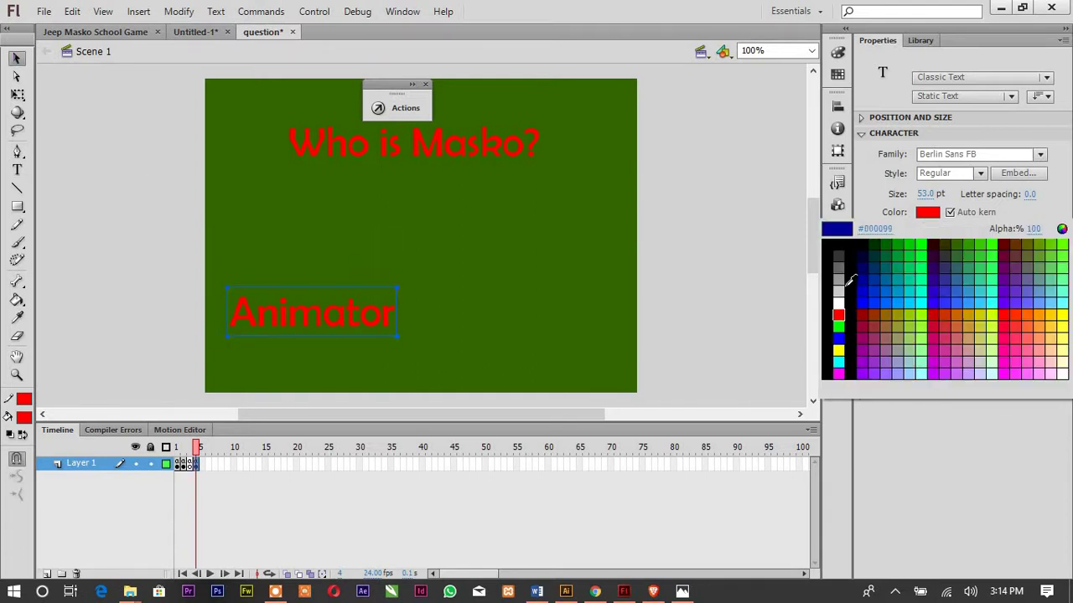
{"action": "left_click", "coordinate": [837, 289]}
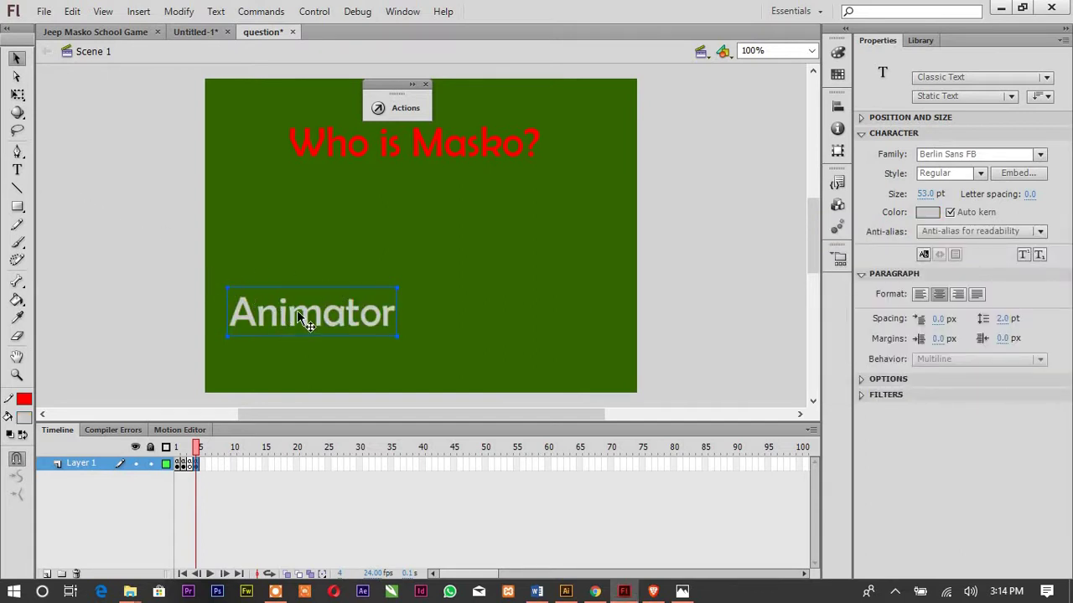
Step: Add the answer text "Driver" in the lower right of the stage, roughly level with "Animator"
{"action": "left_click_drag", "start_coordinate": [296, 312], "coordinate": [504, 313]}
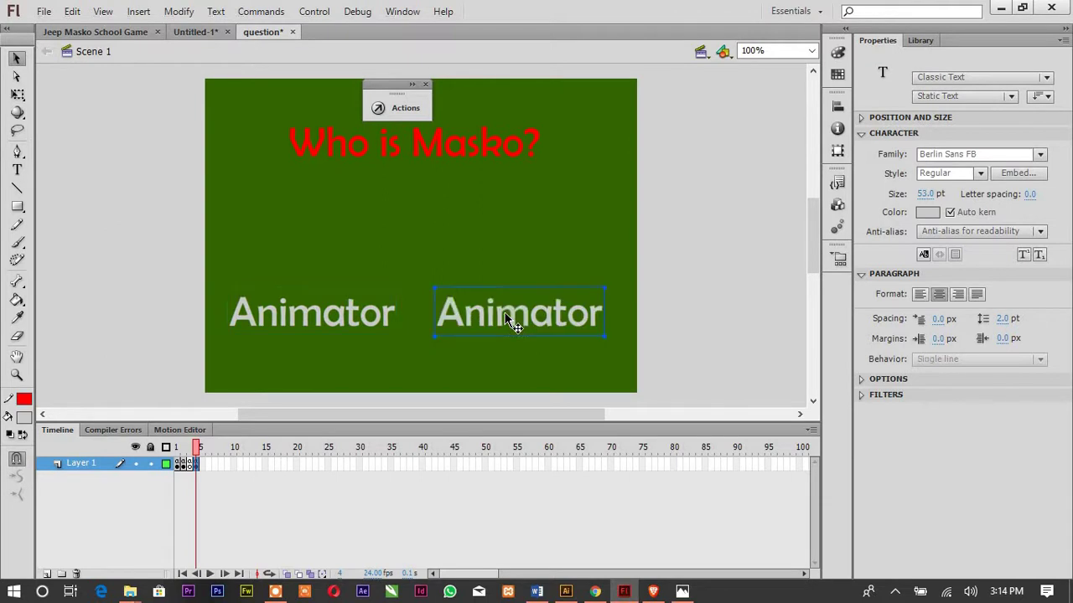
{"action": "key", "text": "Delete"}
{"action": "left_click", "coordinate": [17, 169]}
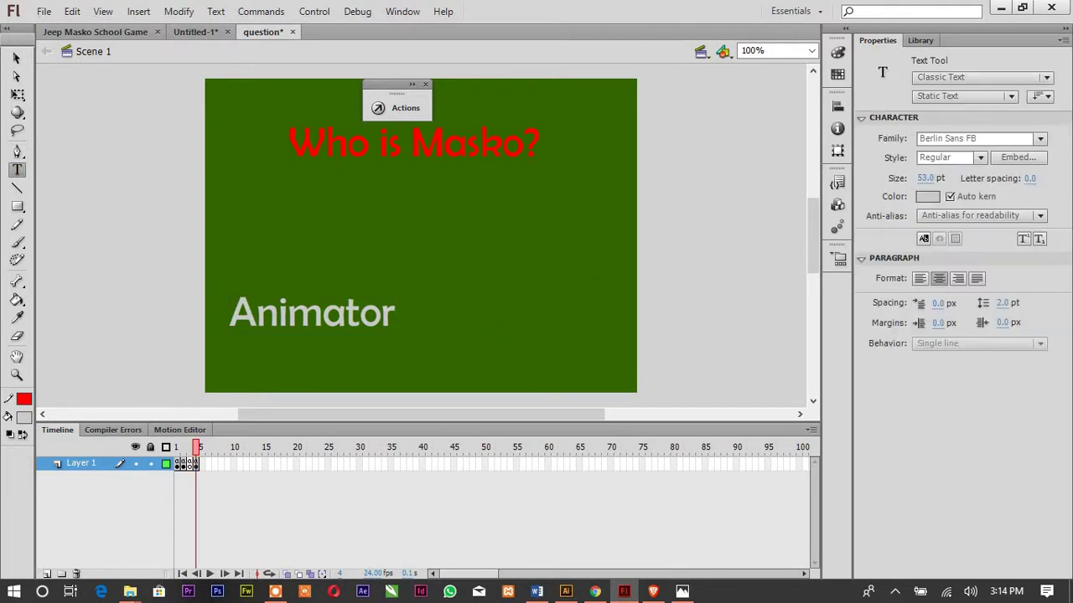
{"action": "left_click", "coordinate": [511, 301]}
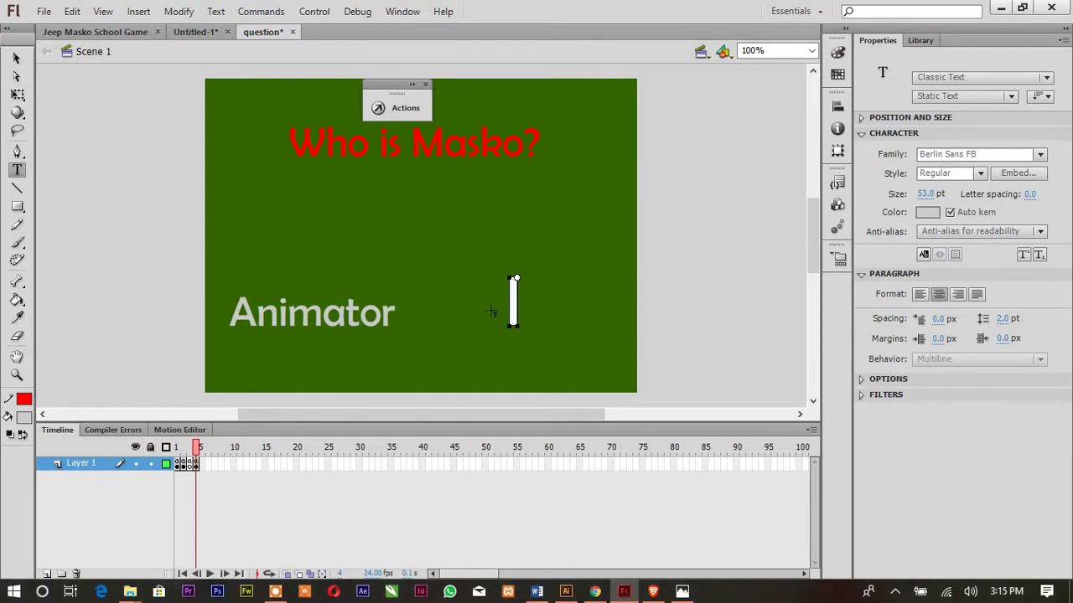
{"action": "type", "text": "Driver"}
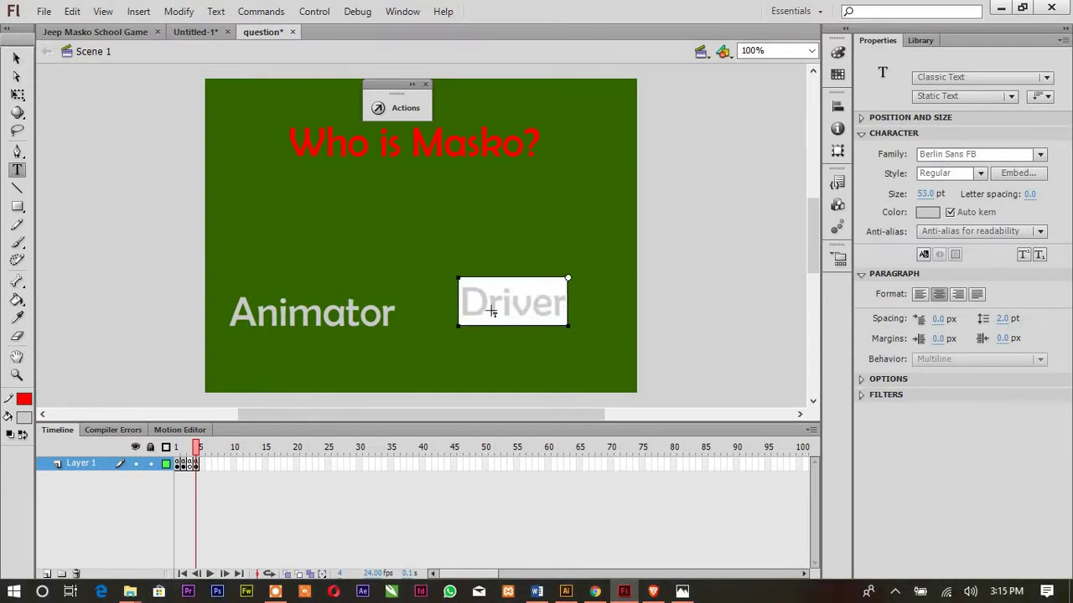
{"action": "left_click", "coordinate": [16, 58]}
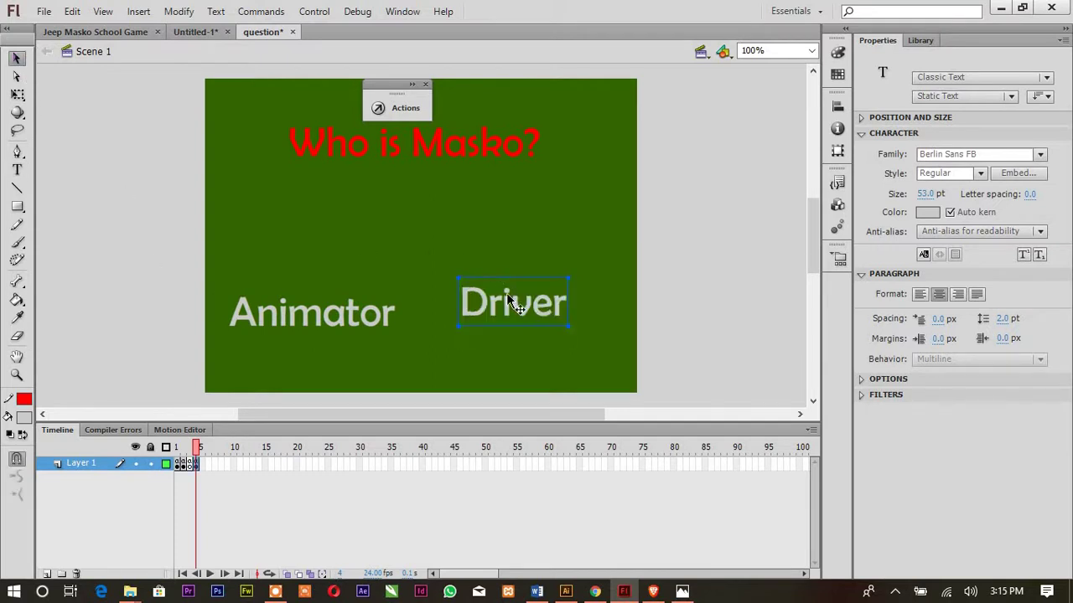
{"action": "left_click_drag", "start_coordinate": [506, 292], "coordinate": [525, 322]}
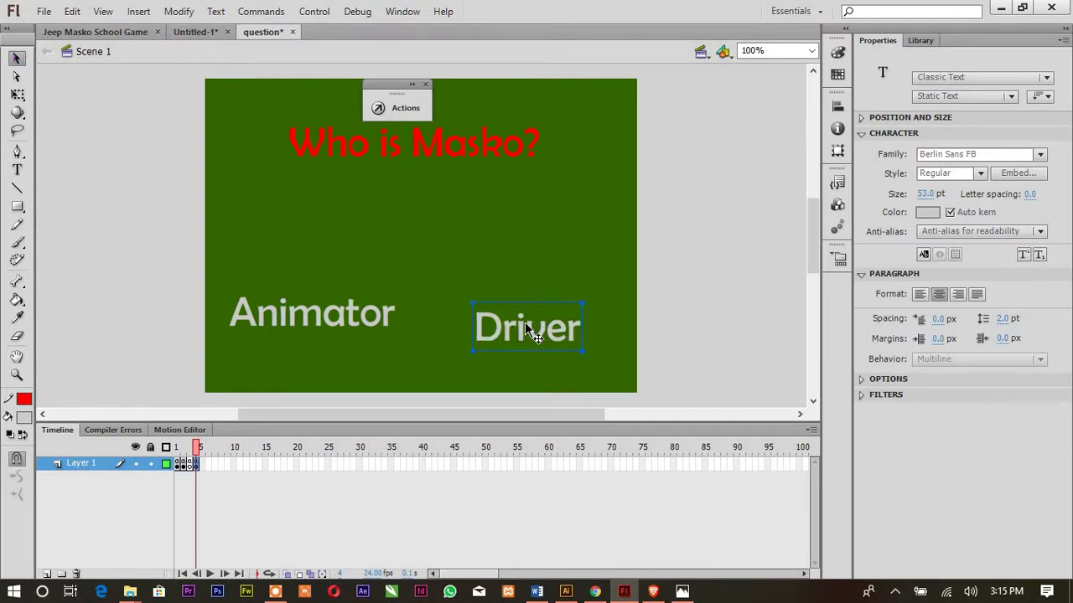
{"action": "left_click", "coordinate": [416, 315]}
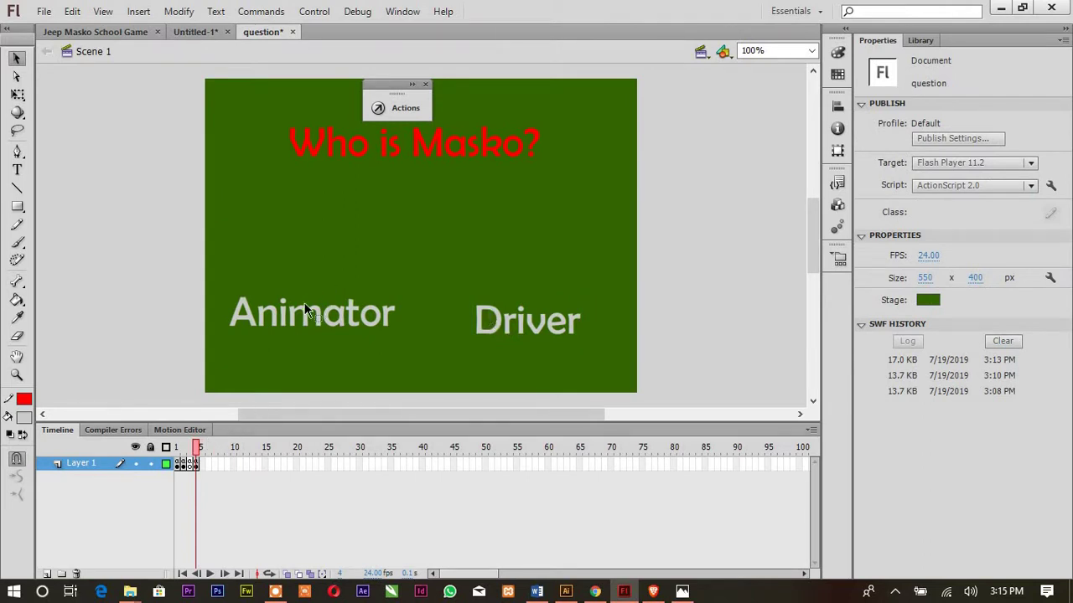
{"action": "left_click", "coordinate": [294, 322]}
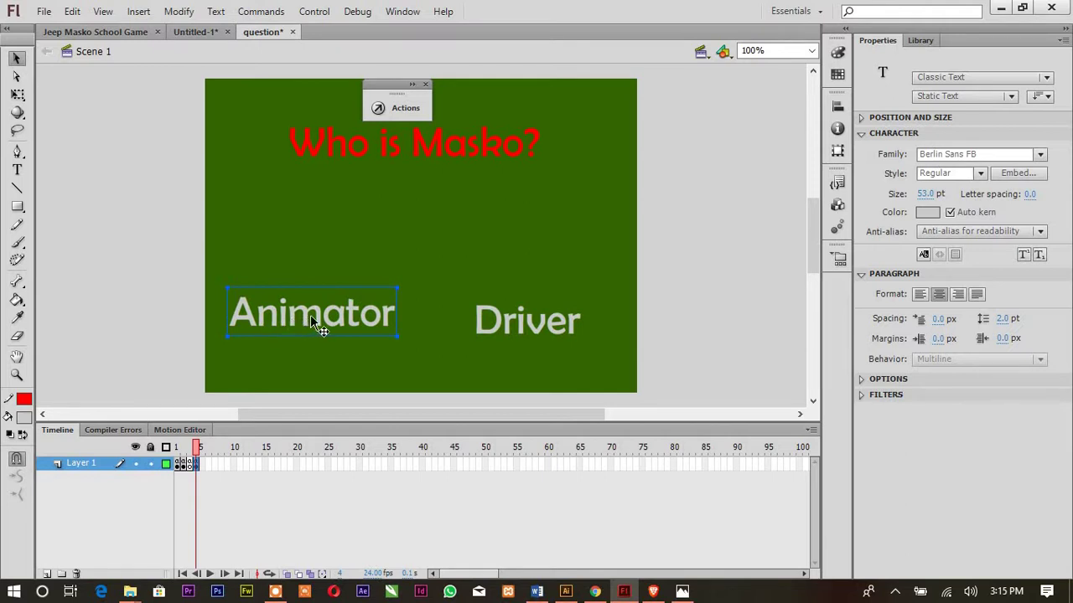
{"action": "right_click", "coordinate": [312, 321]}
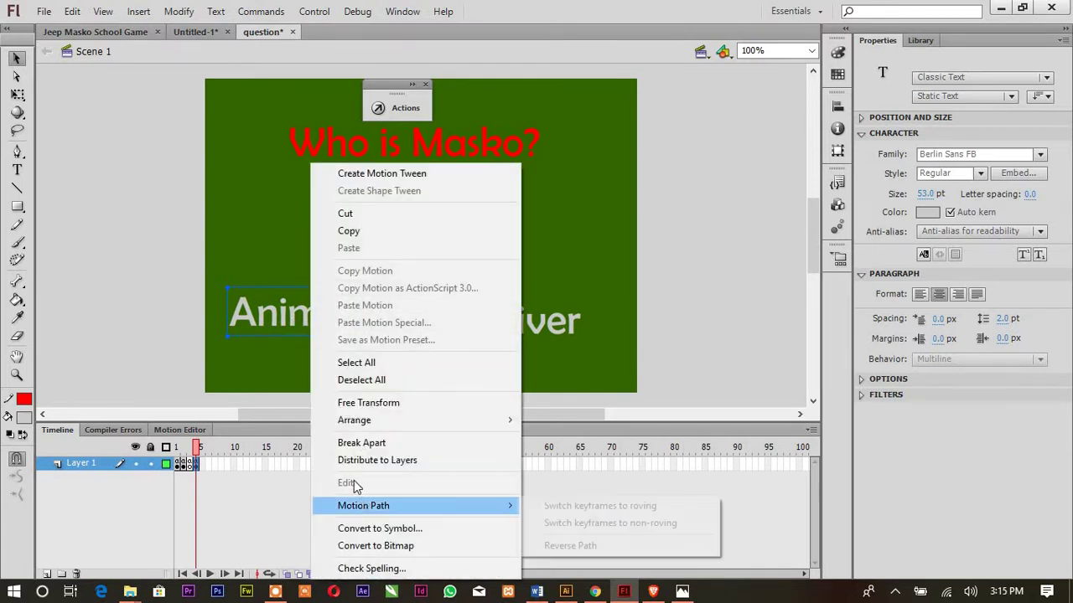
{"action": "left_click", "coordinate": [252, 493]}
{"action": "left_click", "coordinate": [185, 465]}
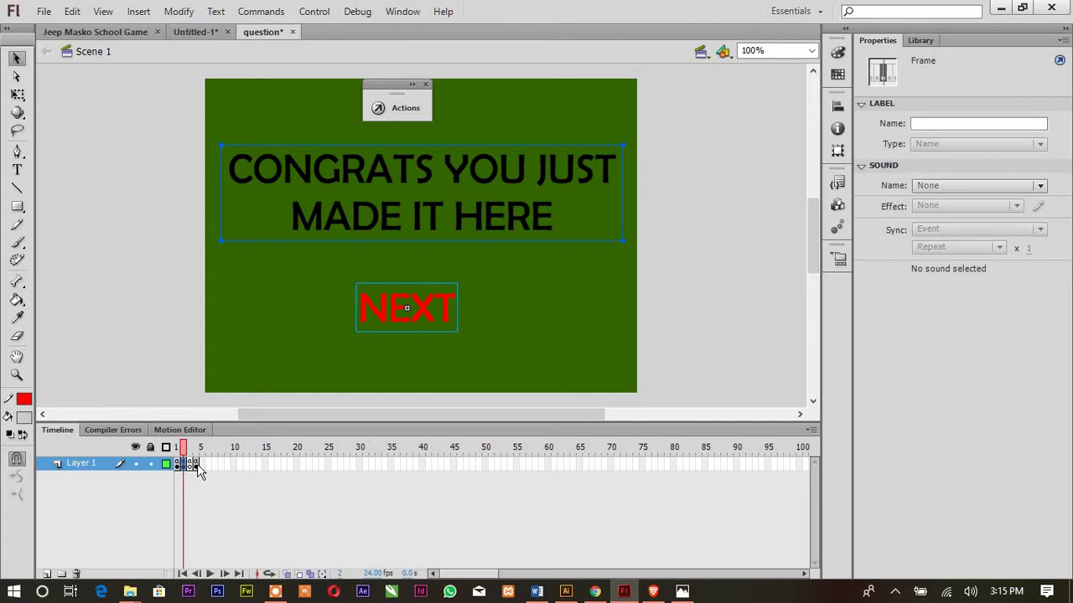
{"action": "left_click", "coordinate": [195, 465]}
{"action": "left_click", "coordinate": [382, 374]}
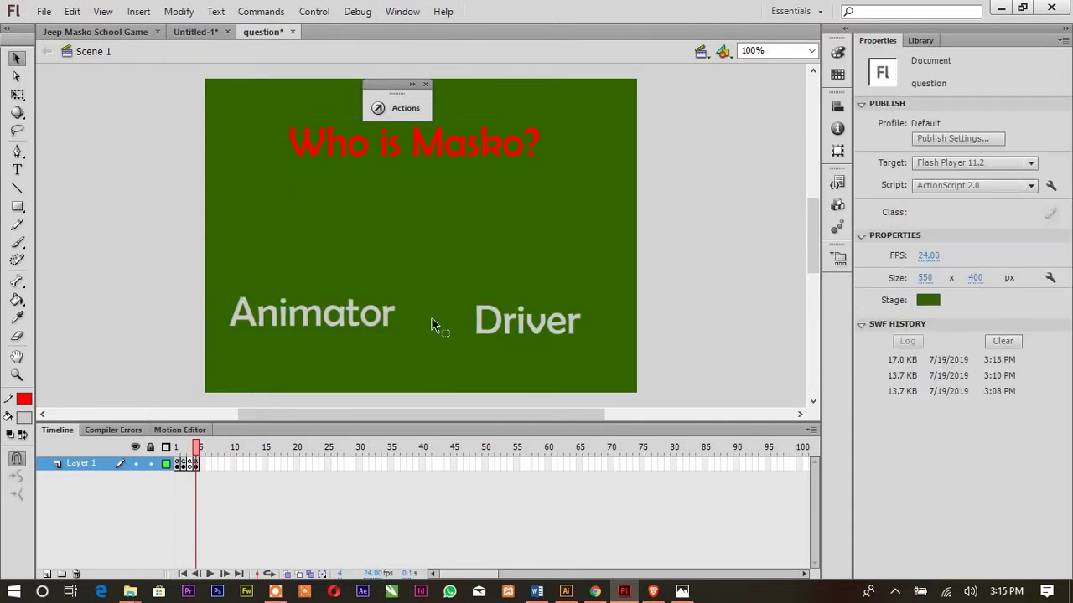
Step: Convert the "Animator" text to a button symbol named ani
{"action": "left_click", "coordinate": [353, 311]}
{"action": "right_click", "coordinate": [353, 311]}
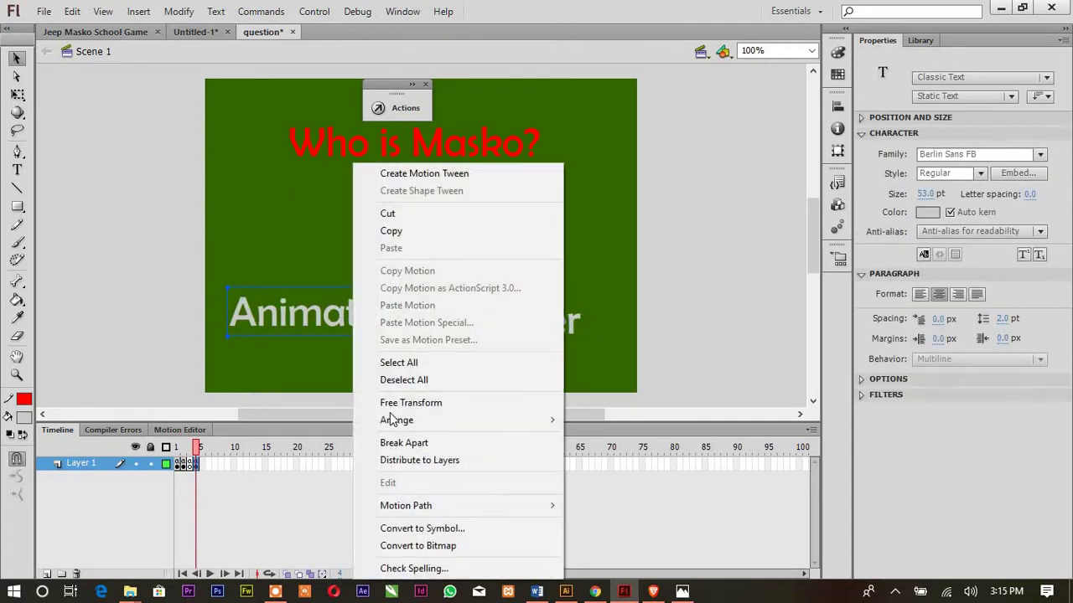
{"action": "left_click", "coordinate": [416, 529]}
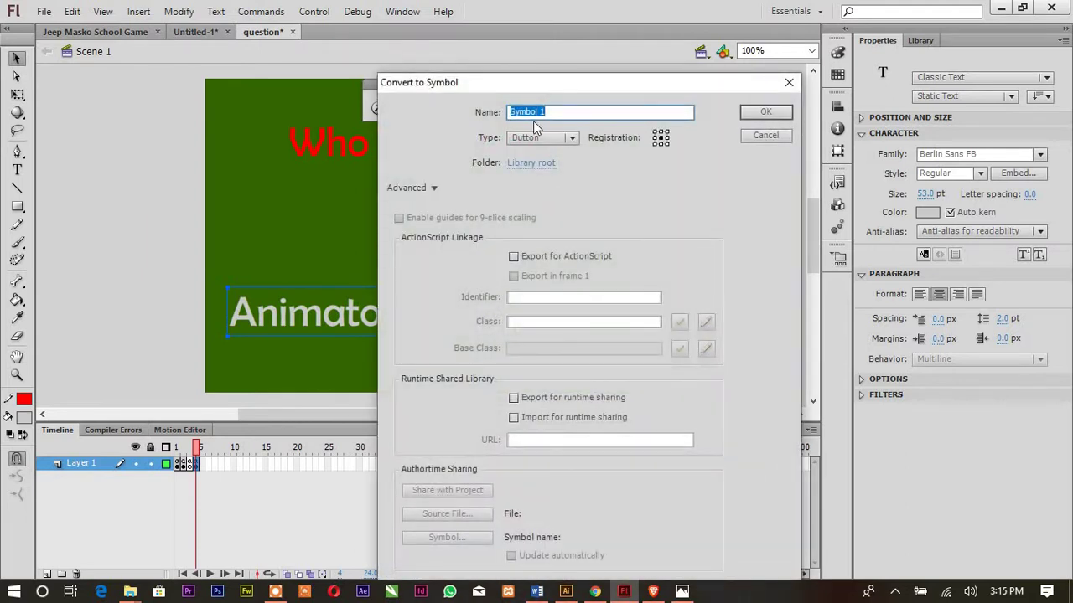
{"action": "type", "text": "ani"}
{"action": "left_click", "coordinate": [759, 112]}
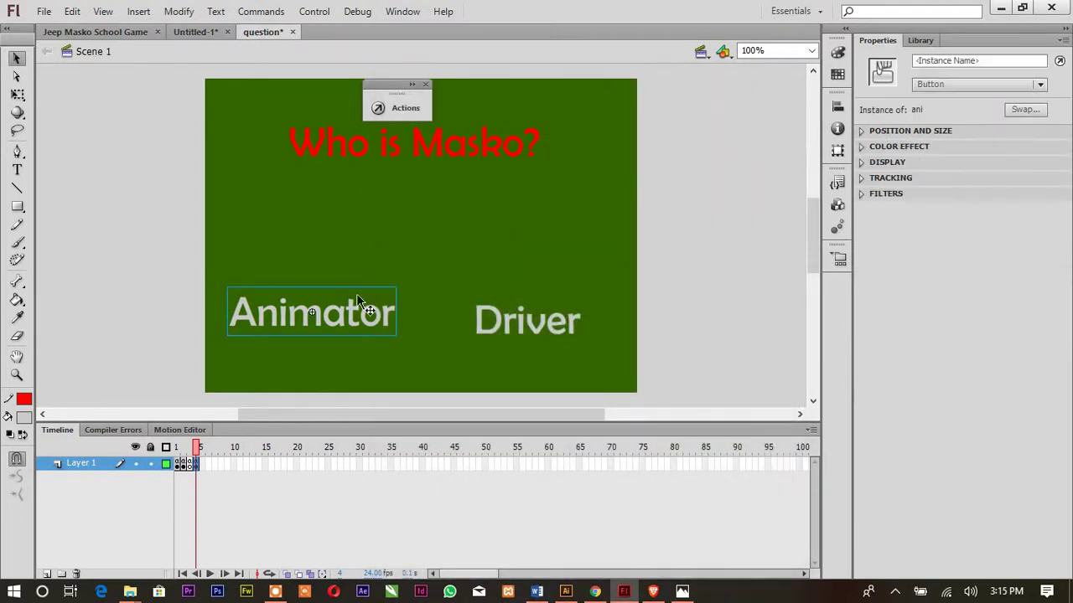
Step: Start a script on the "Animator" button with an empty on (release){} handler
{"action": "right_click", "coordinate": [340, 312]}
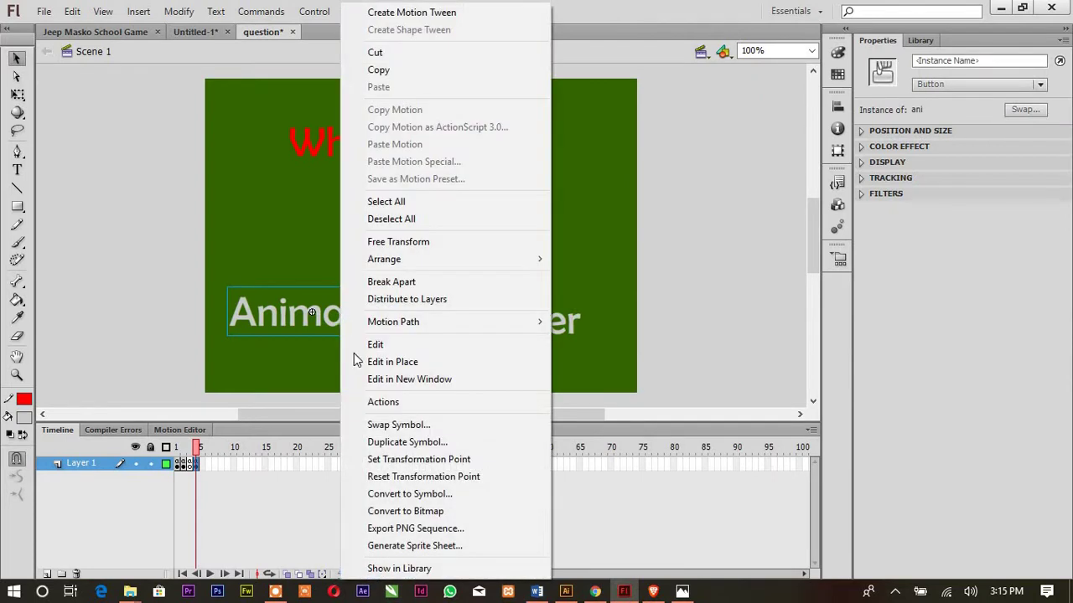
{"action": "left_click", "coordinate": [378, 403]}
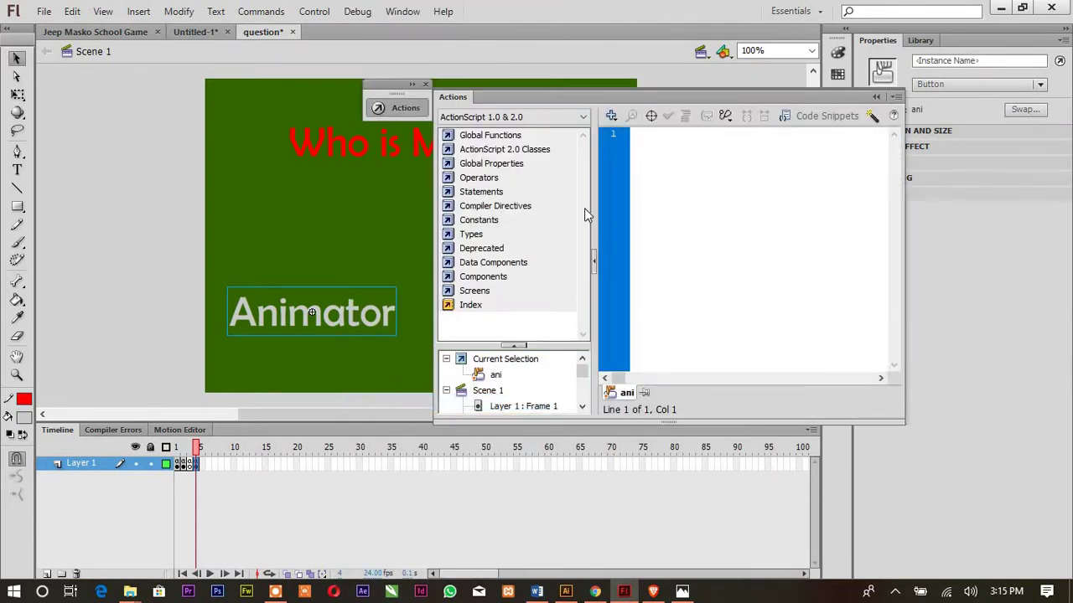
{"action": "type", "text": "on"}
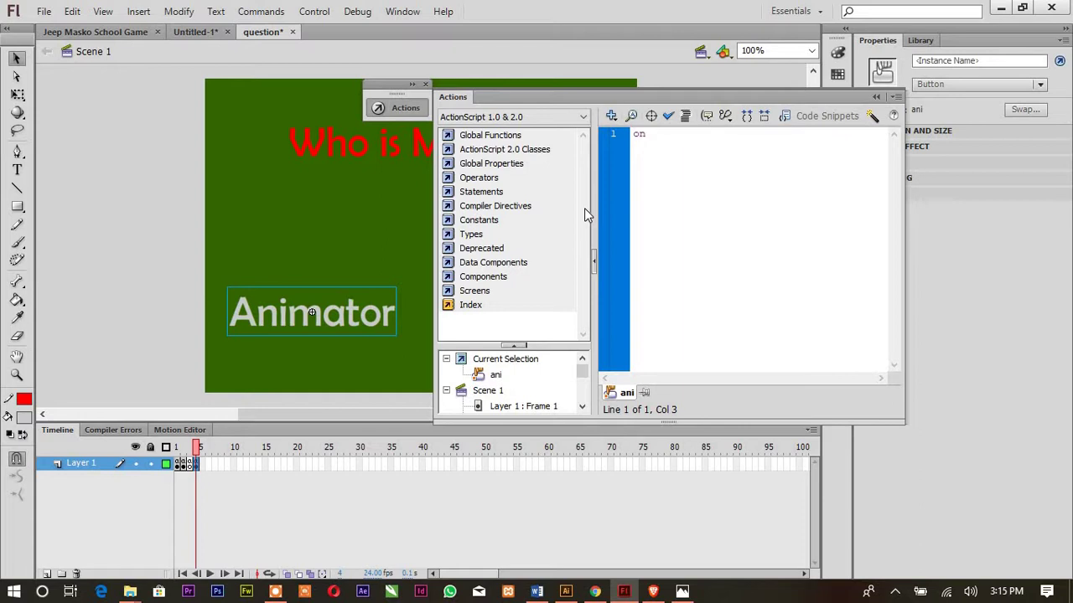
{"action": "type", "text": " ("}
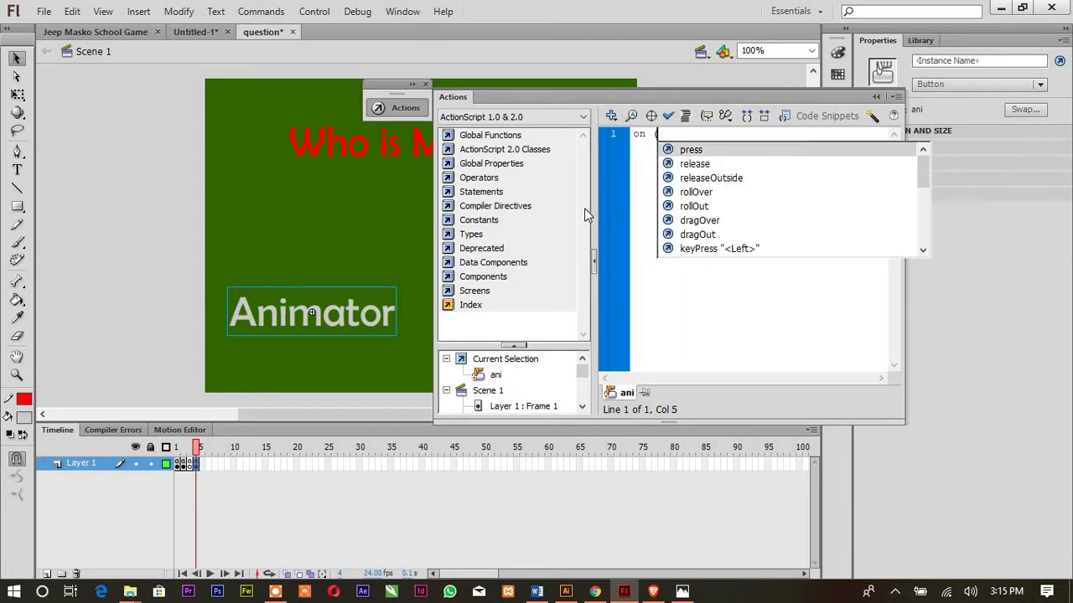
{"action": "key", "text": "Down"}
{"action": "key", "text": "Return"}
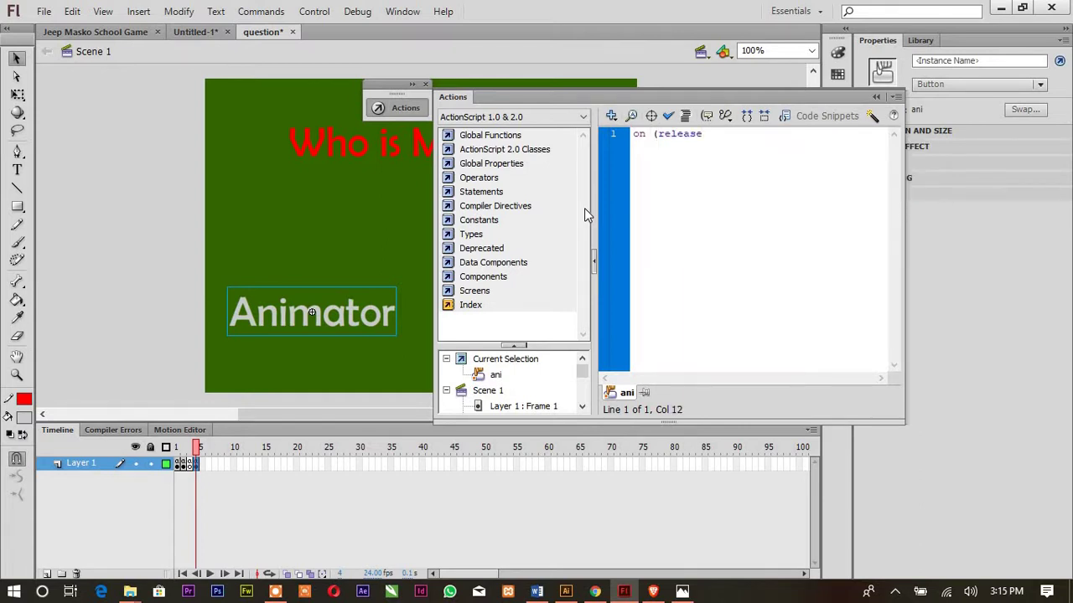
{"action": "type", "text": "){}"}
{"action": "key", "text": "Left"}
{"action": "key", "text": "Return"}
Step: Add gotoandstop(2); inside the "Animator" button's release handler and check the script's syntax
{"action": "type", "text": "gotoandstop()"}
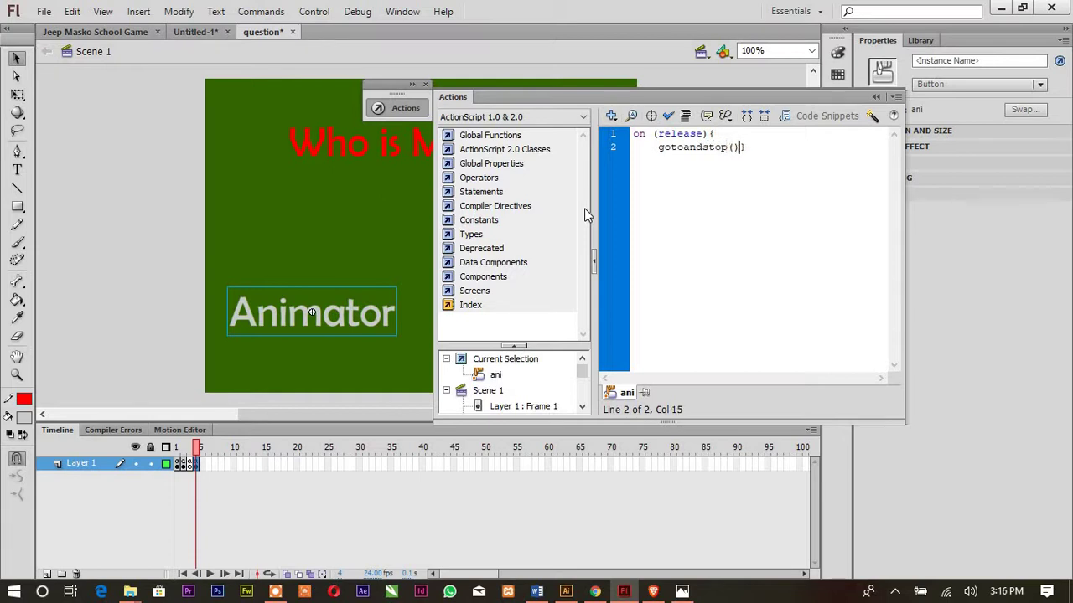
{"action": "key", "text": "Left"}
{"action": "type", "text": "2"}
{"action": "key", "text": "Right"}
{"action": "type", "text": ";"}
{"action": "left_click_drag", "start_coordinate": [785, 145], "coordinate": [656, 117]}
{"action": "left_click", "coordinate": [668, 115]}
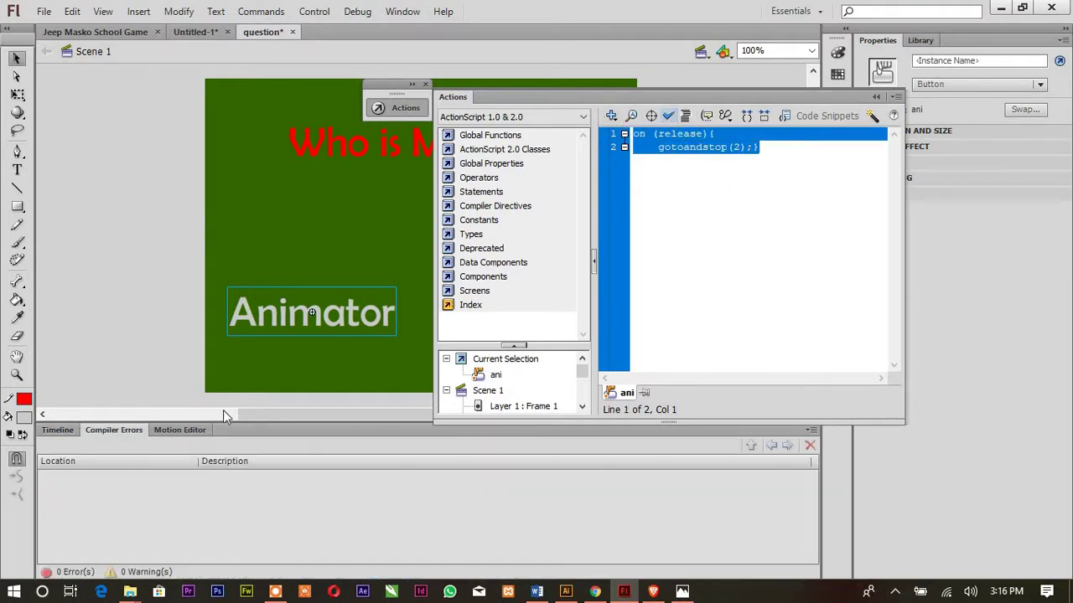
{"action": "left_click", "coordinate": [877, 96]}
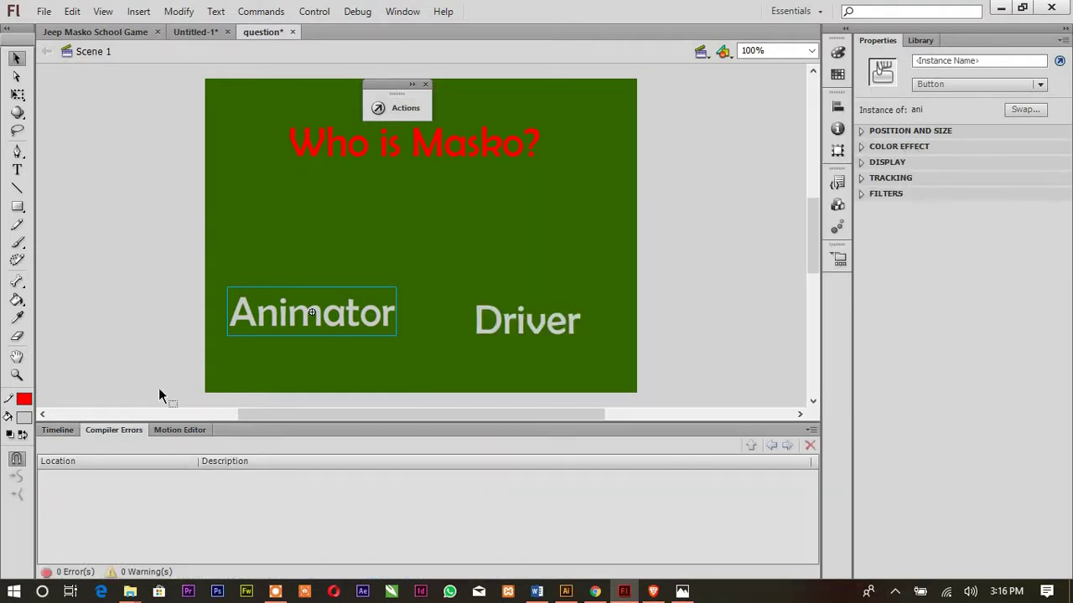
{"action": "left_click", "coordinate": [57, 430]}
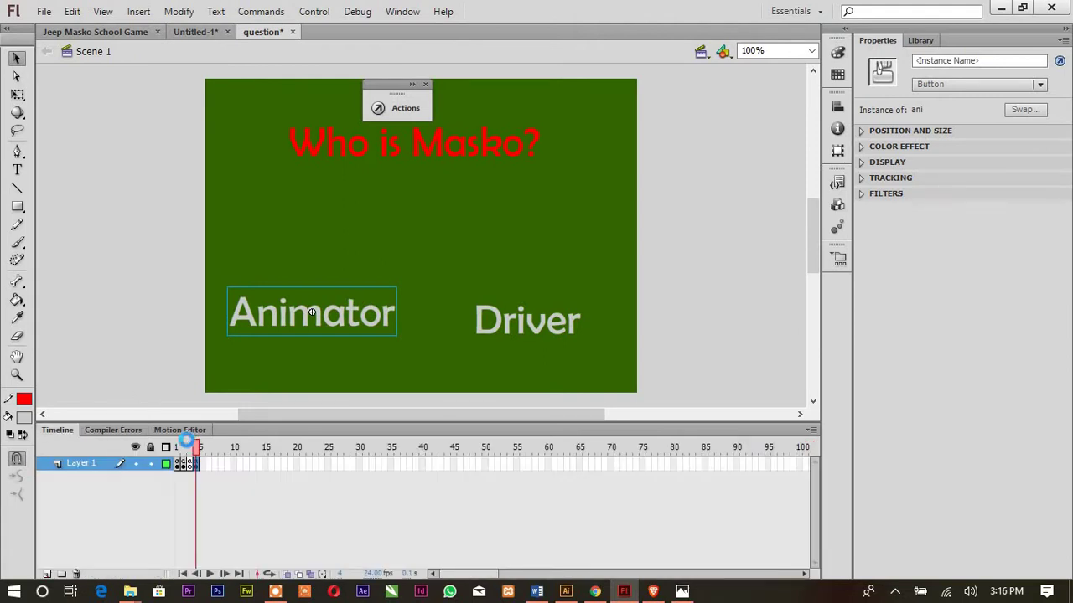
Step: Test the movie by answering "Loughing", continuing with NEXT, and answering "Animator", and close the preview
{"action": "key", "text": "ctrl+Return"}
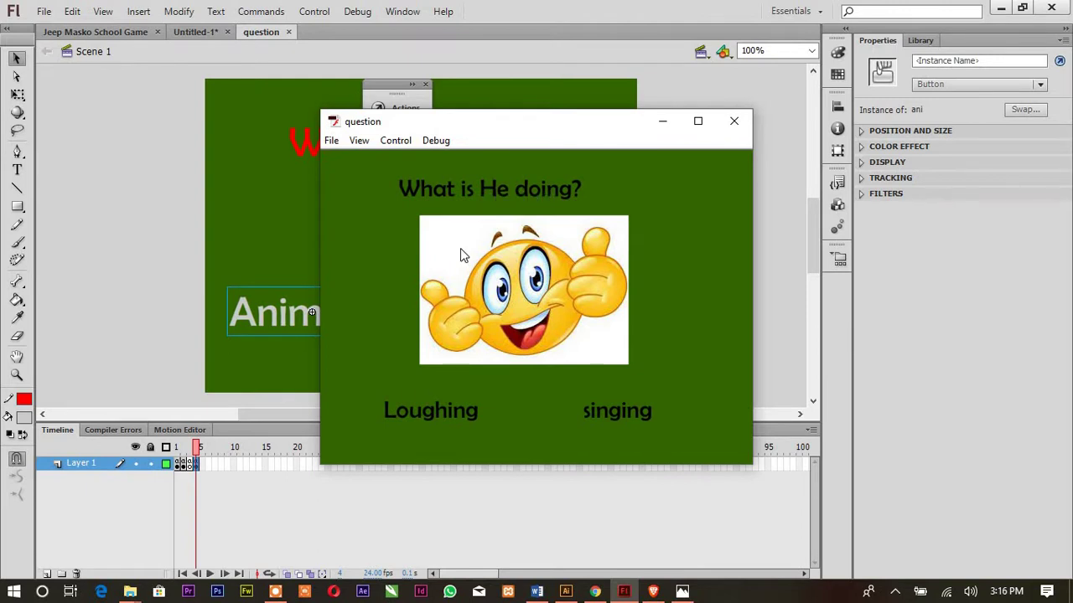
{"action": "left_click", "coordinate": [419, 419]}
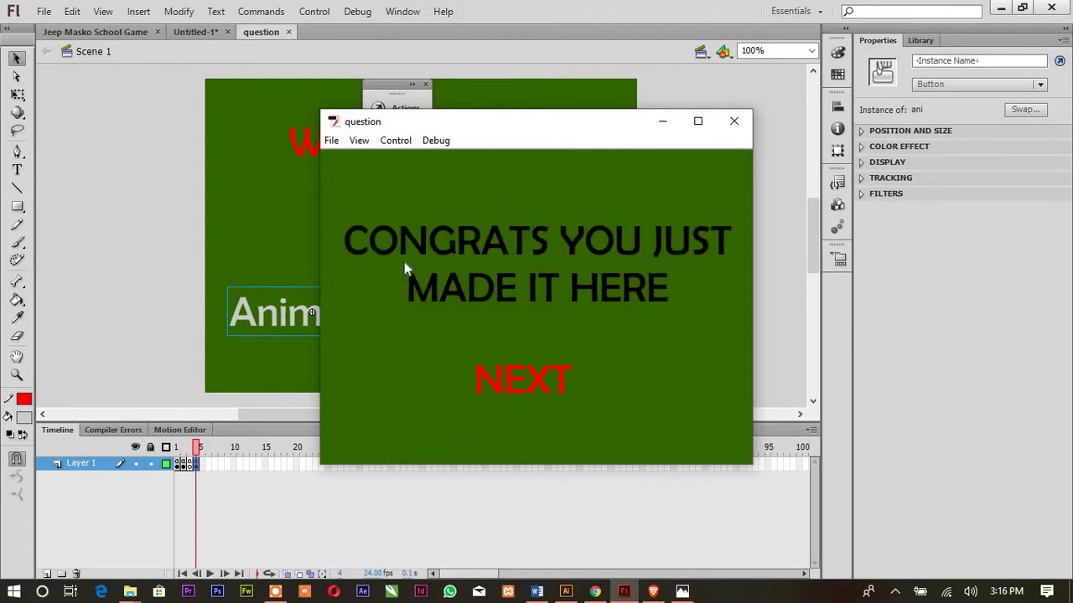
{"action": "left_click", "coordinate": [518, 391]}
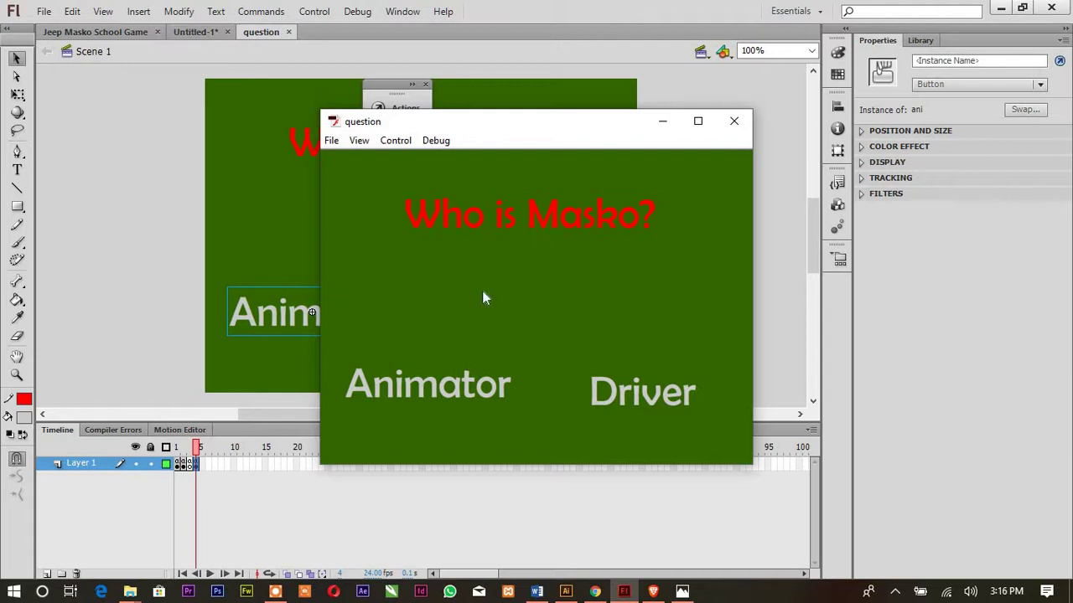
{"action": "left_click", "coordinate": [411, 385]}
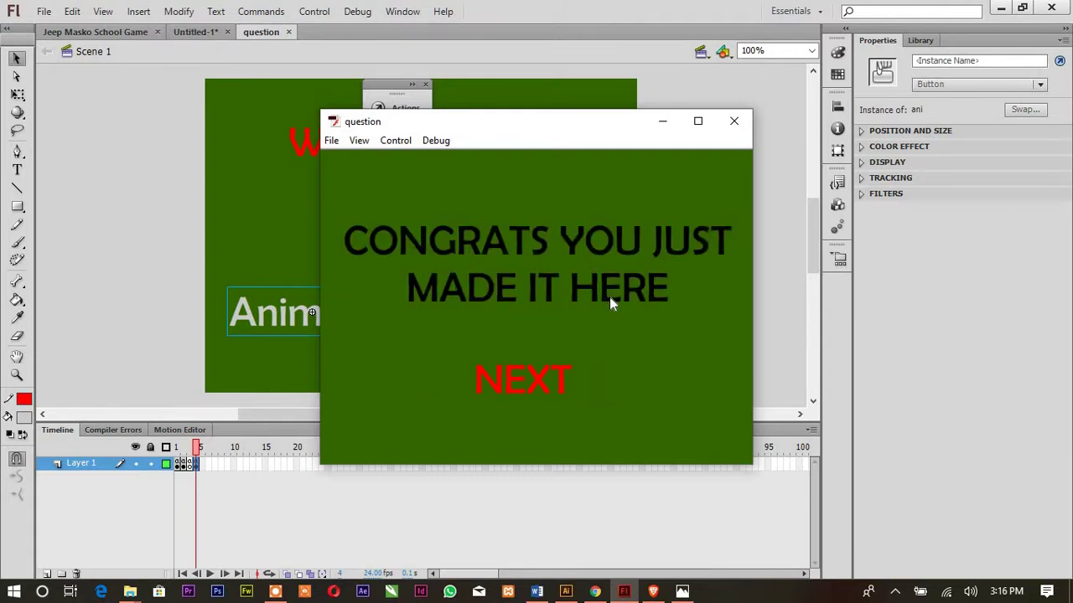
{"action": "left_click", "coordinate": [731, 123]}
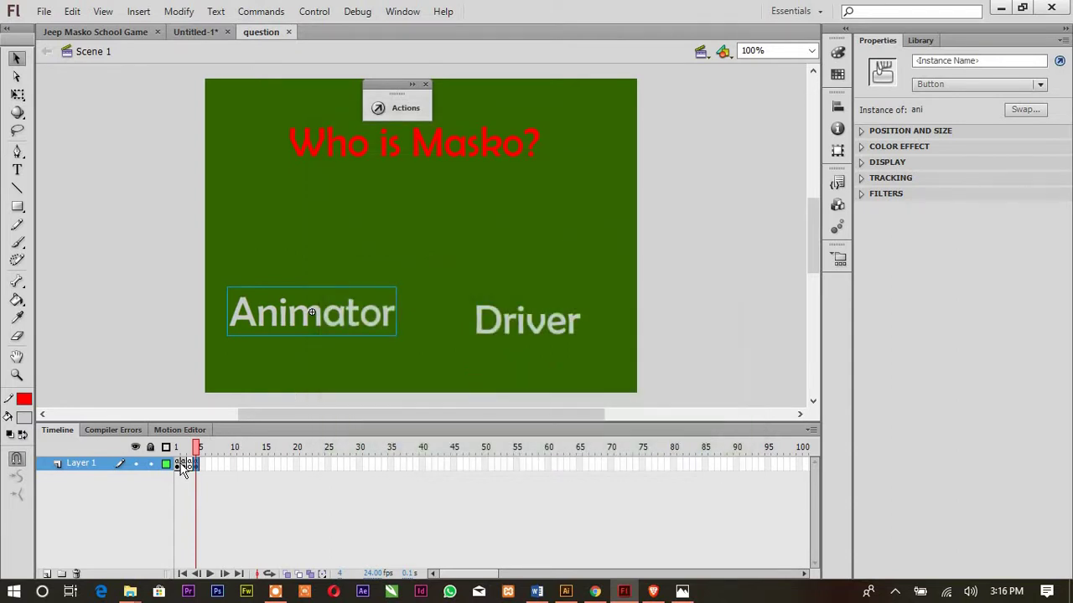
Step: Start a script on the "singing" button in frame 1 with an empty on (release){} handler
{"action": "left_click", "coordinate": [179, 465]}
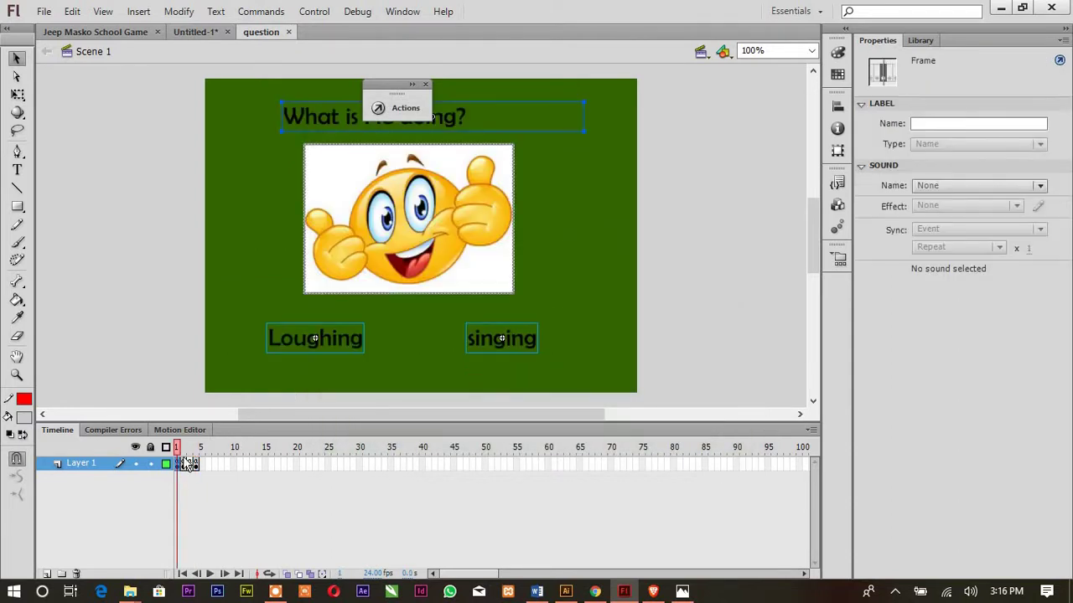
{"action": "left_click", "coordinate": [733, 287]}
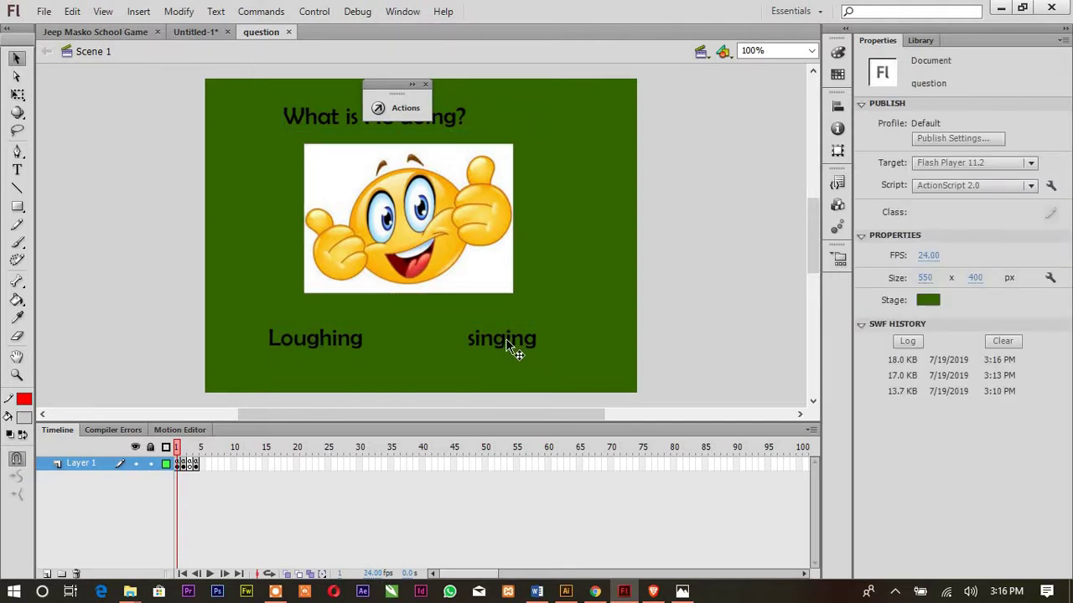
{"action": "left_click", "coordinate": [509, 346]}
{"action": "right_click", "coordinate": [503, 340]}
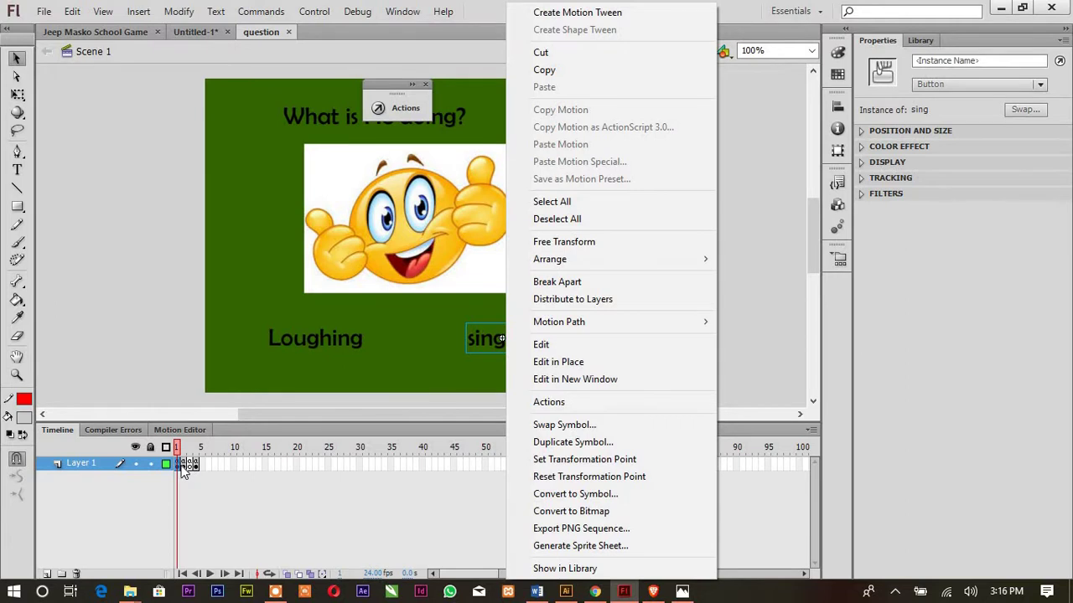
{"action": "left_click", "coordinate": [562, 404]}
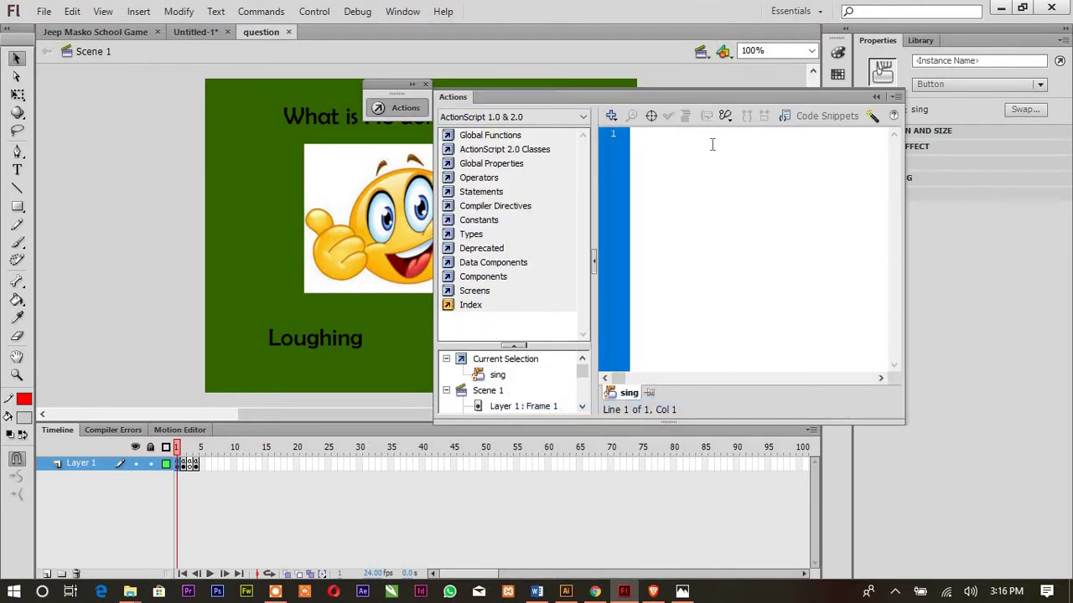
{"action": "type", "text": "on"}
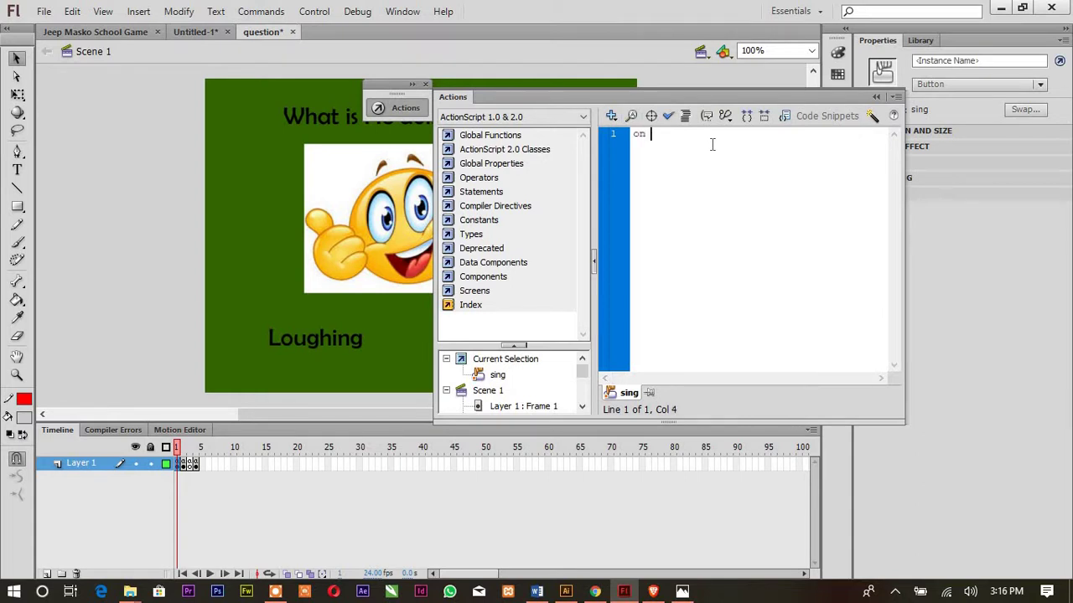
{"action": "type", "text": "9"}
{"action": "key", "text": "Left"}
{"action": "key", "text": "Delete"}
{"action": "type", "text": "("}
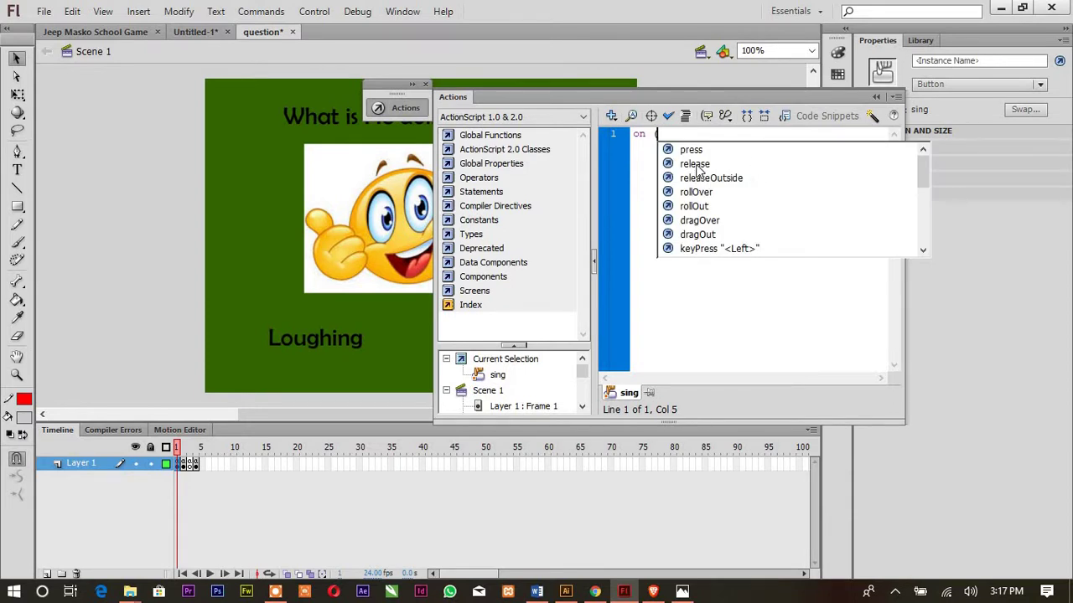
{"action": "double_click", "coordinate": [698, 164]}
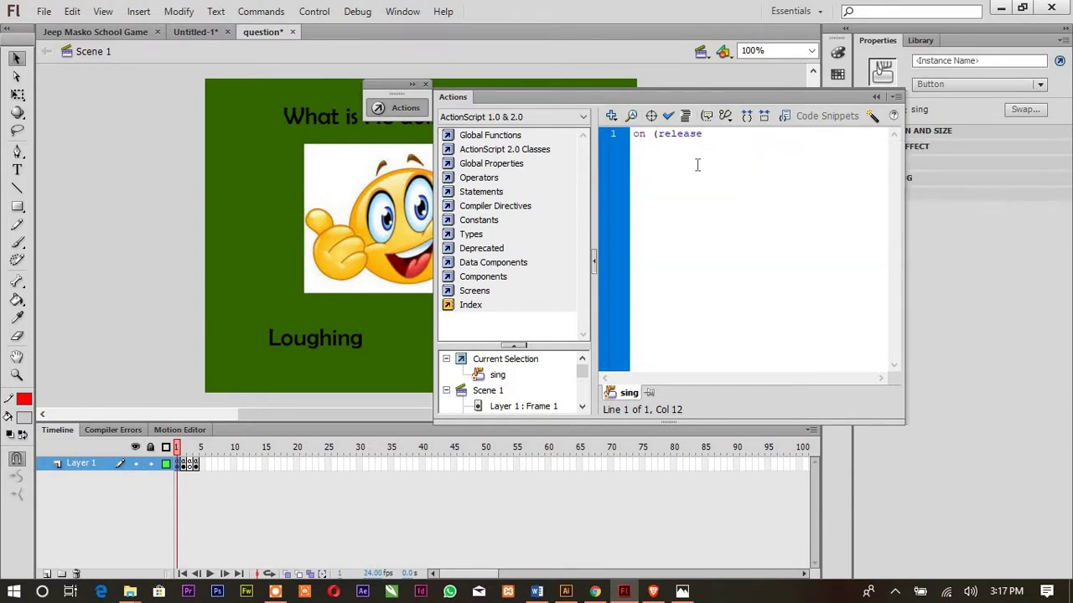
{"action": "type", "text": ") {}"}
{"action": "key", "text": "Left"}
{"action": "key", "text": "Return"}
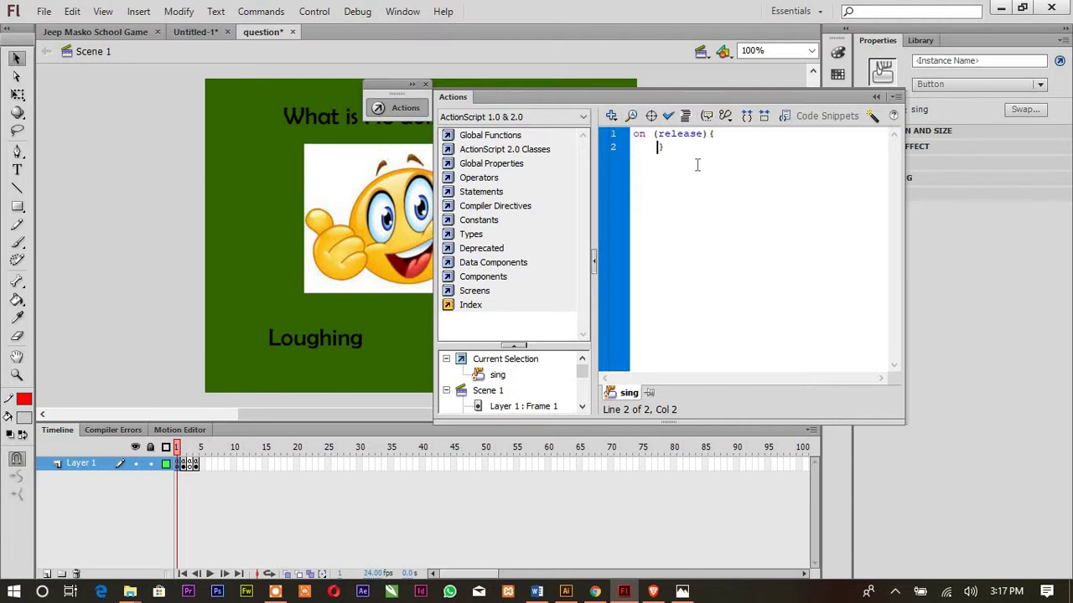
Step: Add gotoandstop(3); inside the "singing" button's release handler and collapse the script editor
{"action": "type", "text": "gotoandstop"}
{"action": "type", "text": "()"}
{"action": "key", "text": "Left"}
{"action": "type", "text": "3"}
{"action": "key", "text": "Right"}
{"action": "type", "text": ";"}
{"action": "left_click", "coordinate": [875, 96]}
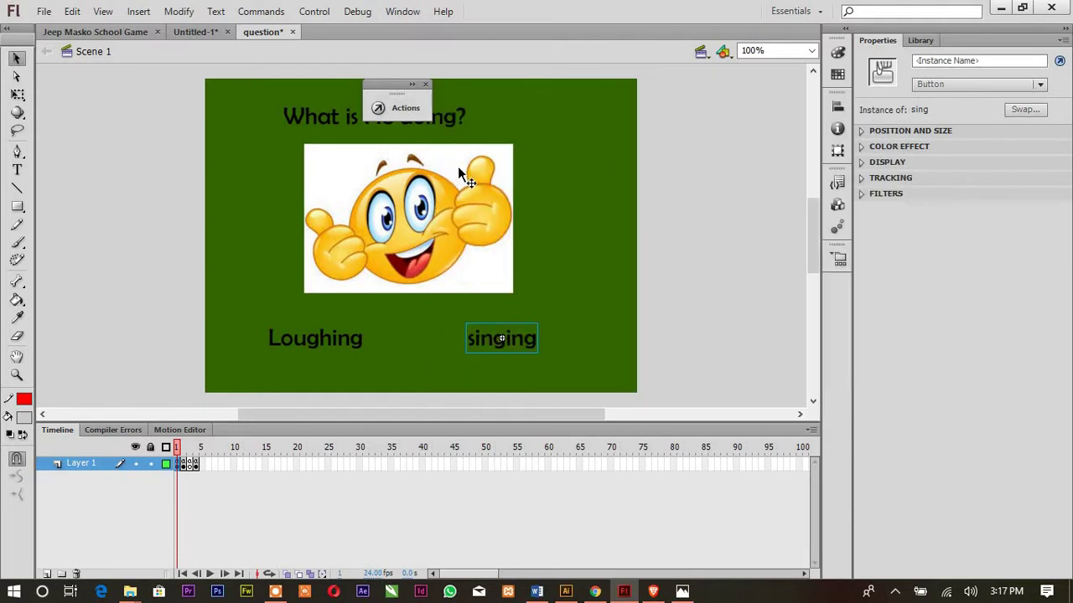
Step: Test the movie by choosing the "singing" answer on the first question, and close the preview
{"action": "left_click", "coordinate": [671, 326]}
{"action": "key", "text": "ctrl+Return"}
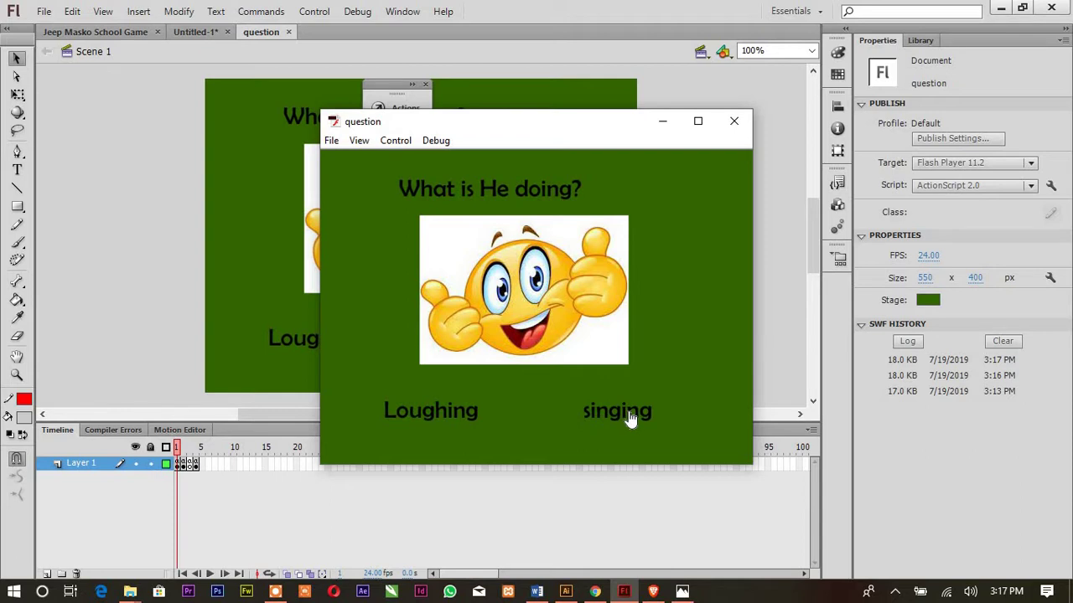
{"action": "left_click", "coordinate": [629, 412]}
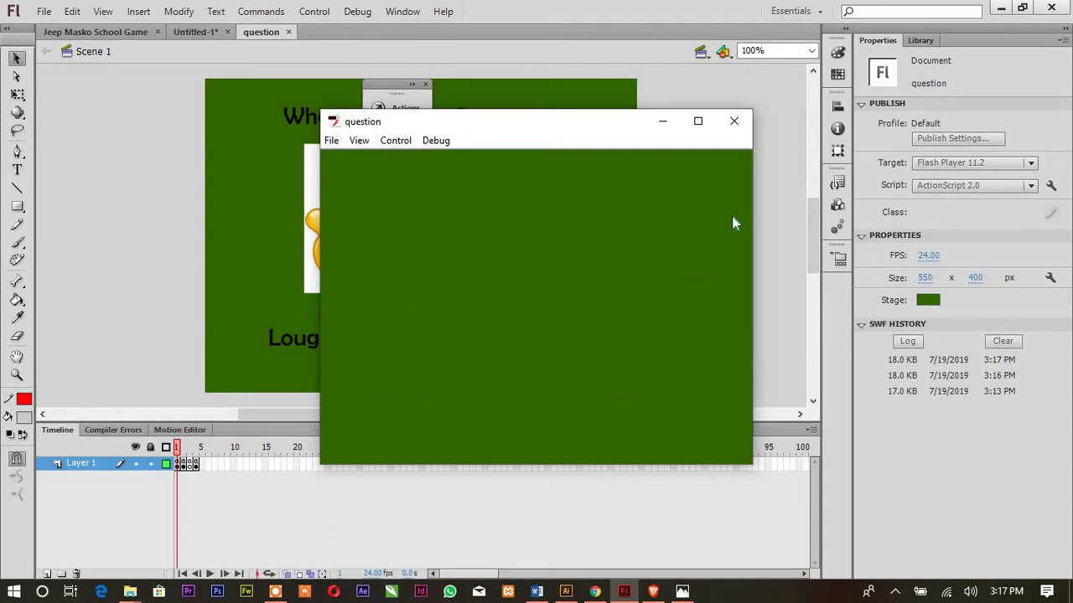
{"action": "left_click", "coordinate": [719, 128]}
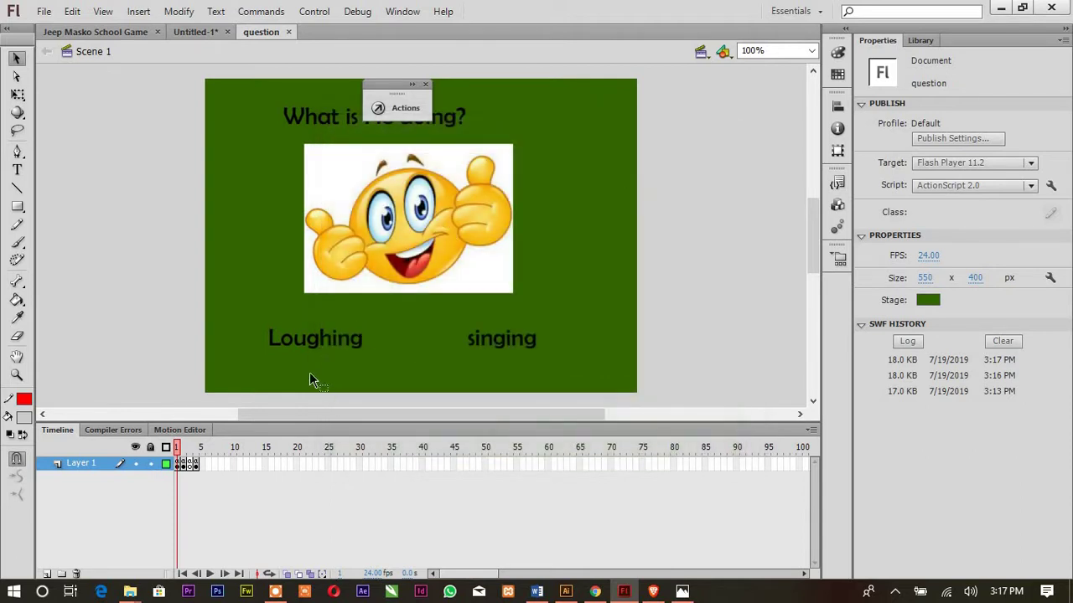
Step: Add the text "YOU ARE WRONG" across the upper part of the stage on frame 3
{"action": "left_click", "coordinate": [189, 464]}
{"action": "left_click", "coordinate": [17, 169]}
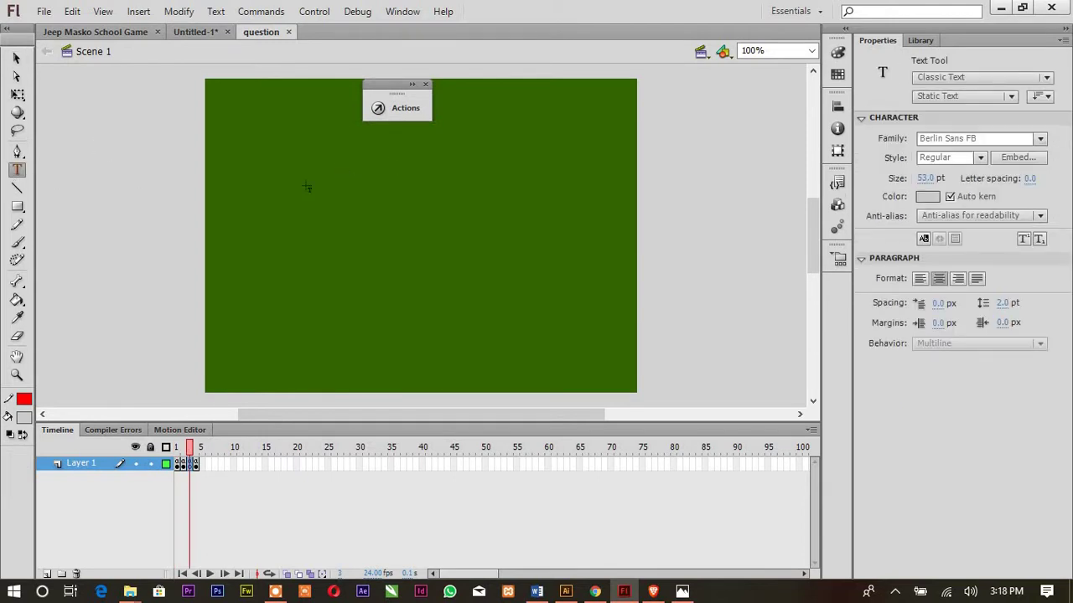
{"action": "left_click_drag", "start_coordinate": [507, 310], "coordinate": [572, 327]}
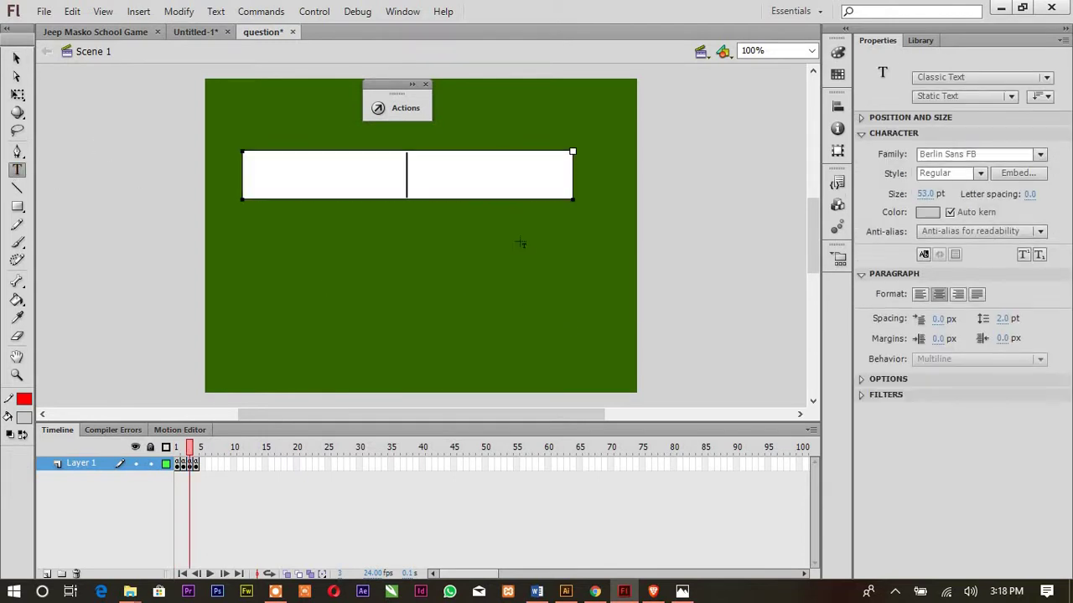
{"action": "type", "text": "YOU ARE"}
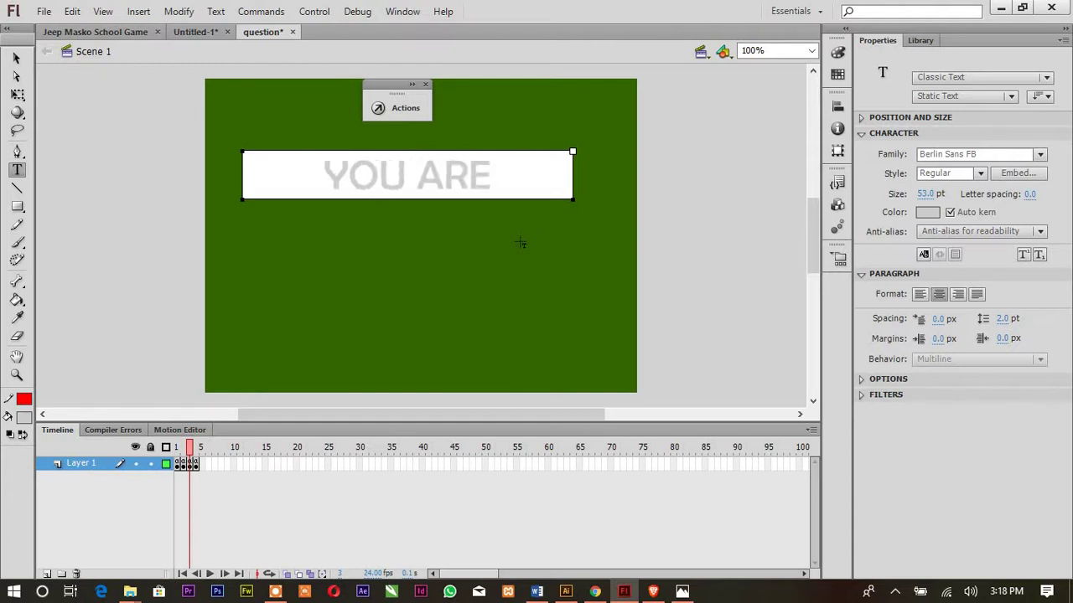
{"action": "type", "text": " WRONG"}
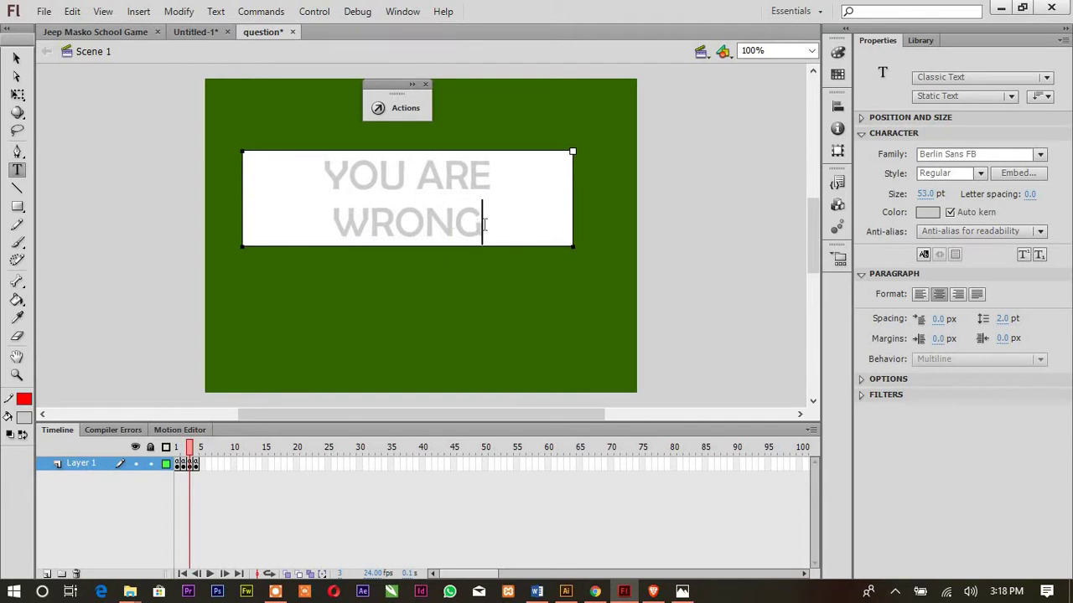
Step: Set the "YOU ARE WRONG" text to 42 pt and red, and move it slightly higher on the stage
{"action": "left_click_drag", "start_coordinate": [486, 224], "coordinate": [296, 110]}
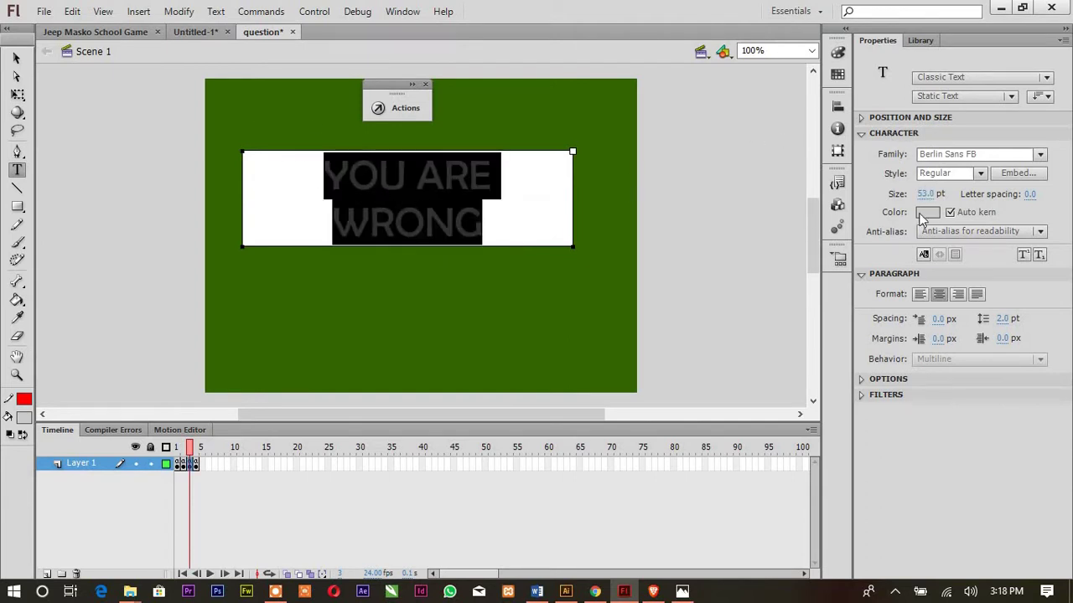
{"action": "left_click_drag", "start_coordinate": [925, 193], "coordinate": [910, 194]}
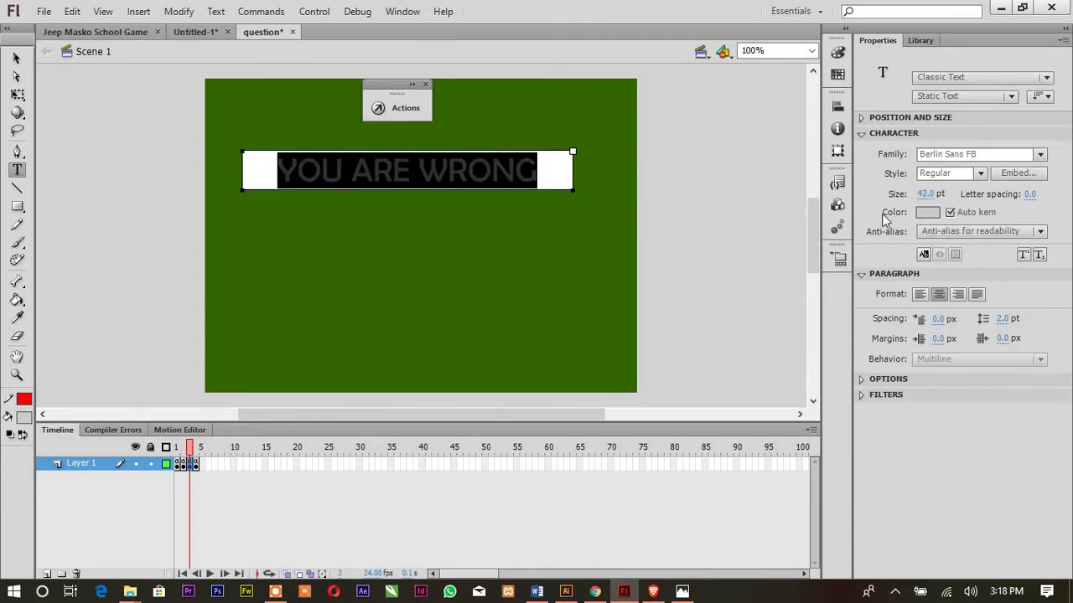
{"action": "left_click", "coordinate": [927, 212]}
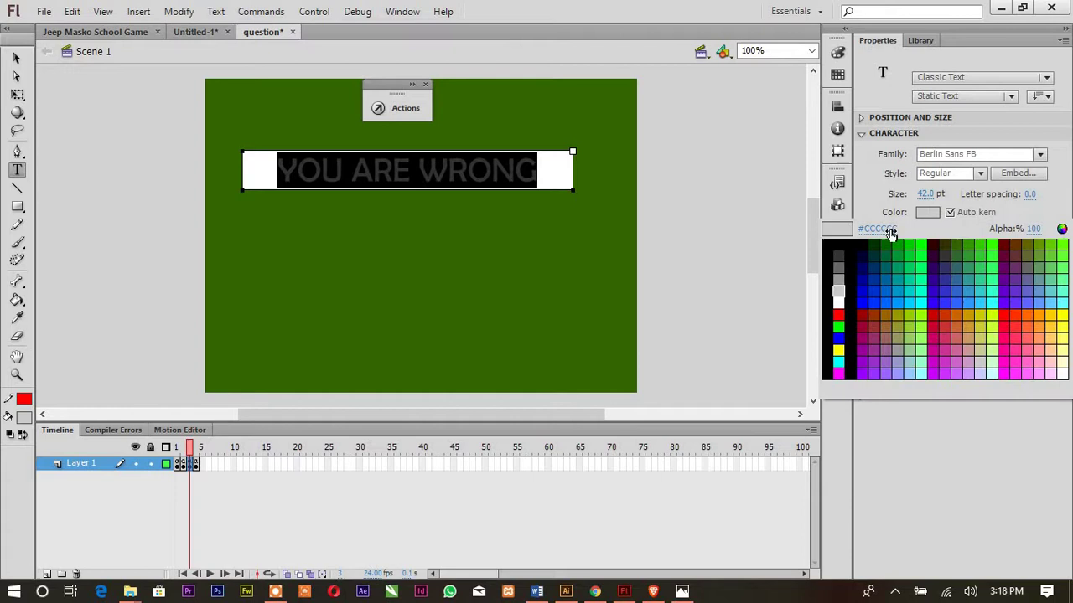
{"action": "left_click", "coordinate": [837, 313]}
{"action": "left_click", "coordinate": [16, 58]}
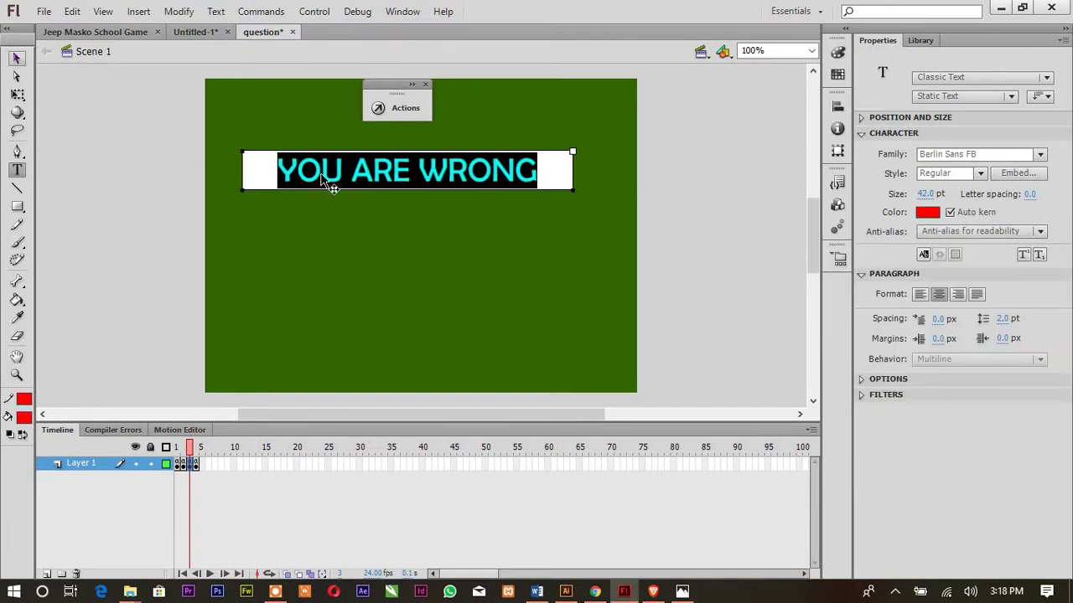
{"action": "left_click", "coordinate": [321, 179]}
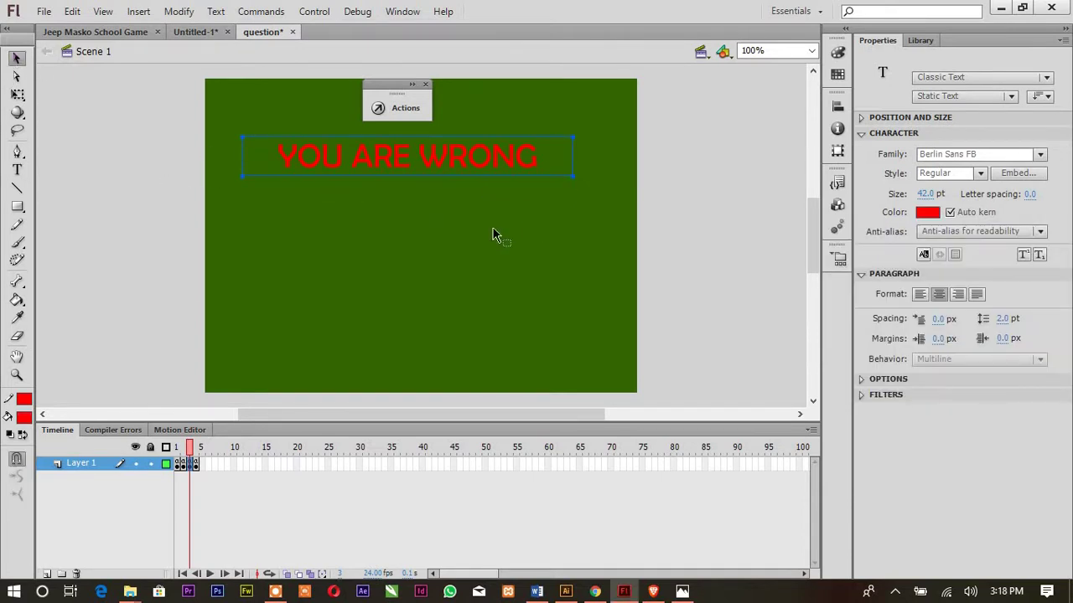
Step: Add the text "GO TO START" on frame 3 and position it below "YOU ARE WRONG" in the lower part of the stage
{"action": "left_click", "coordinate": [17, 170]}
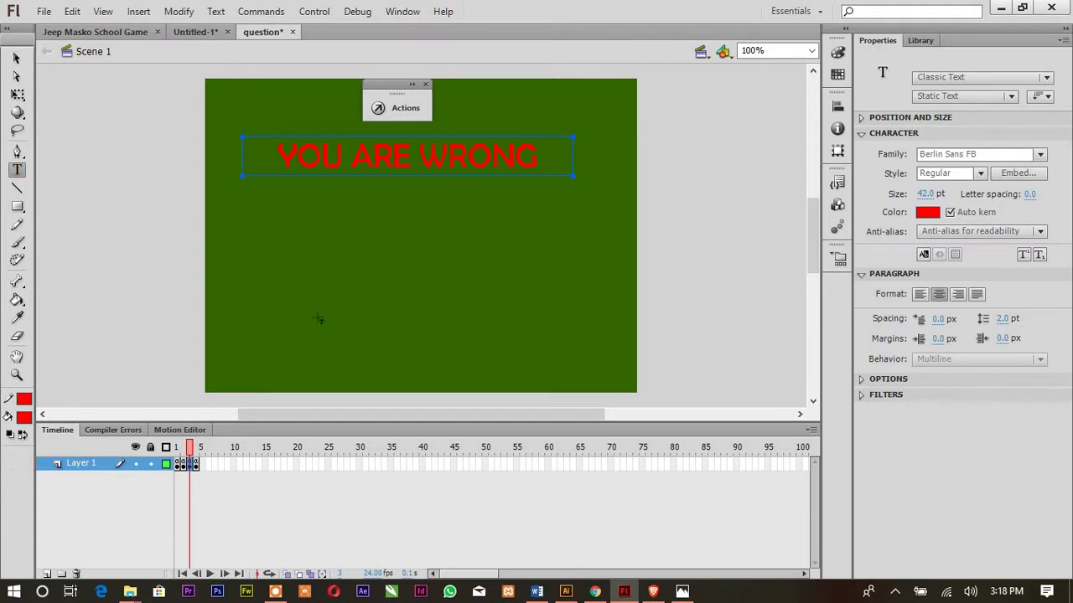
{"action": "left_click", "coordinate": [355, 277]}
{"action": "type", "text": "GO TO"}
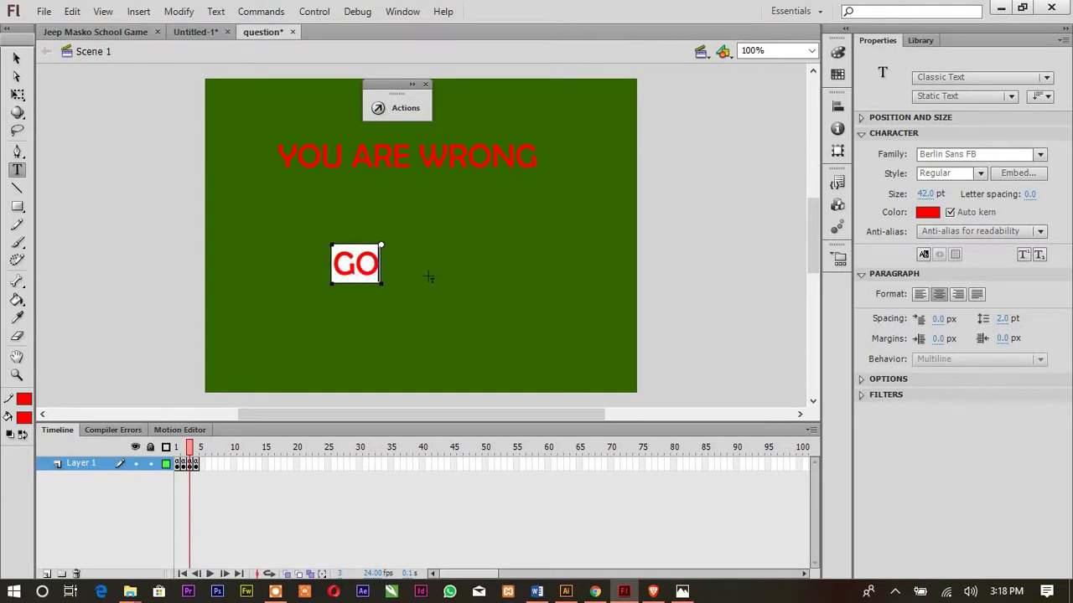
{"action": "type", "text": " STA"}
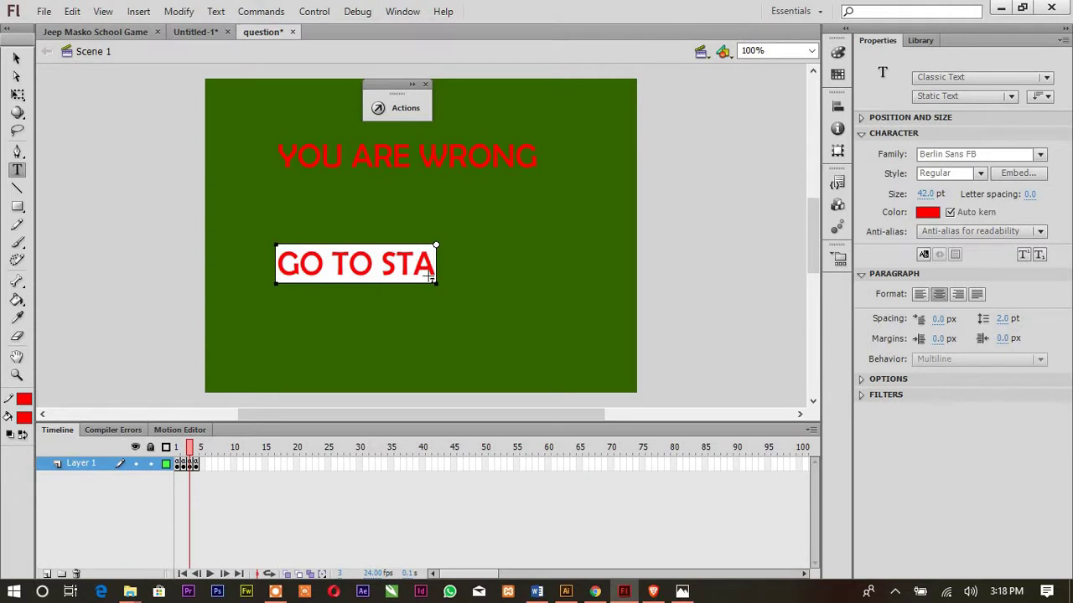
{"action": "type", "text": "RT"}
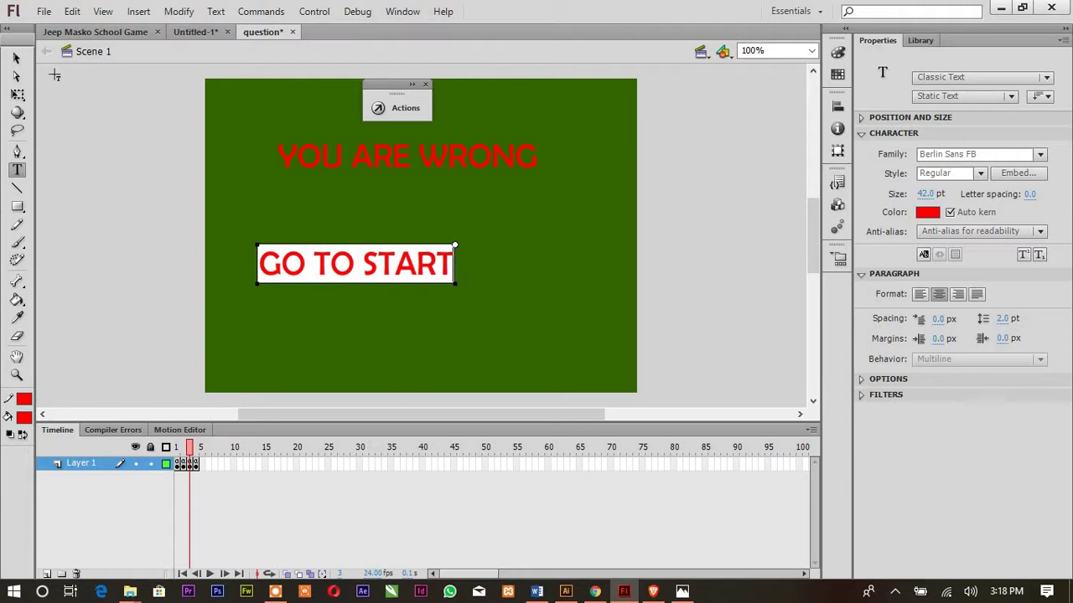
{"action": "left_click", "coordinate": [16, 58]}
{"action": "left_click_drag", "start_coordinate": [369, 276], "coordinate": [372, 322]}
Step: Convert the "GO TO START" text to a button symbol named GO
{"action": "right_click", "coordinate": [403, 307]}
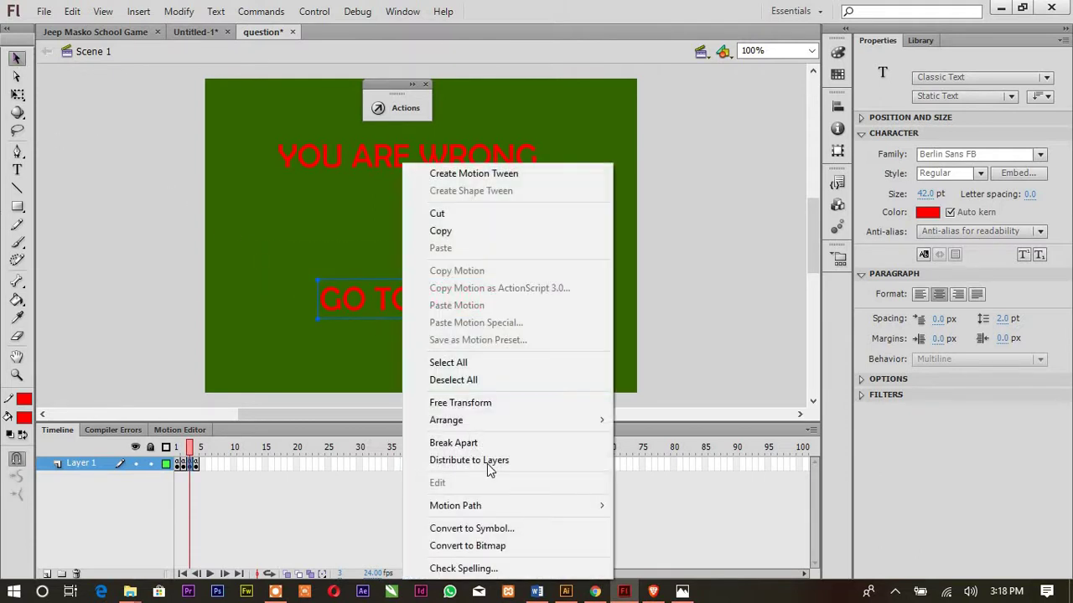
{"action": "left_click", "coordinate": [487, 529]}
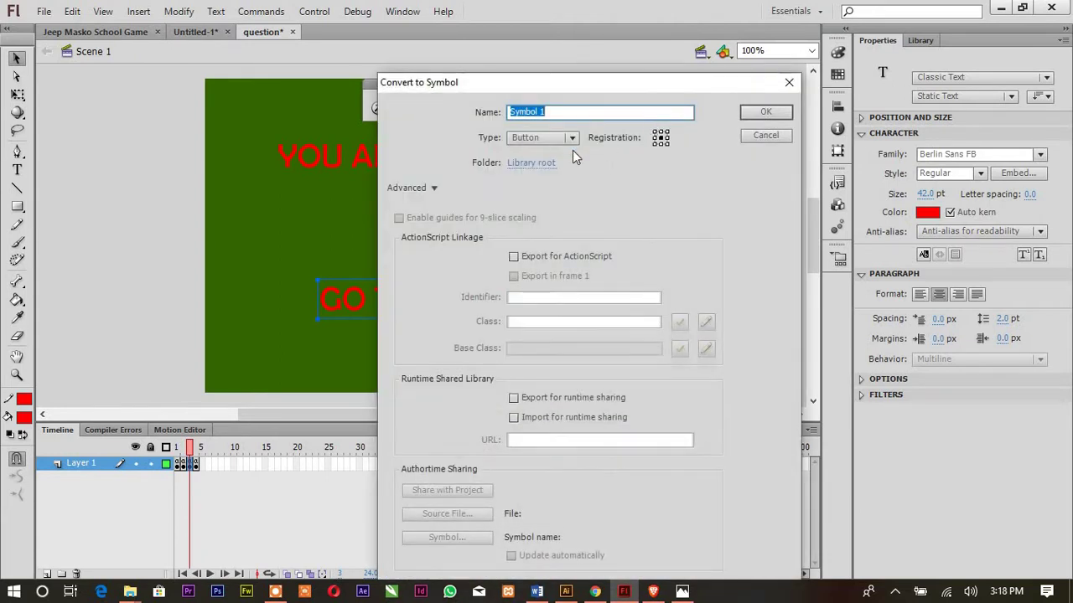
{"action": "type", "text": "GO"}
{"action": "left_click", "coordinate": [766, 112]}
Step: Open the script of the "GO TO START" button and begin an on (release){ handler
{"action": "right_click", "coordinate": [463, 303]}
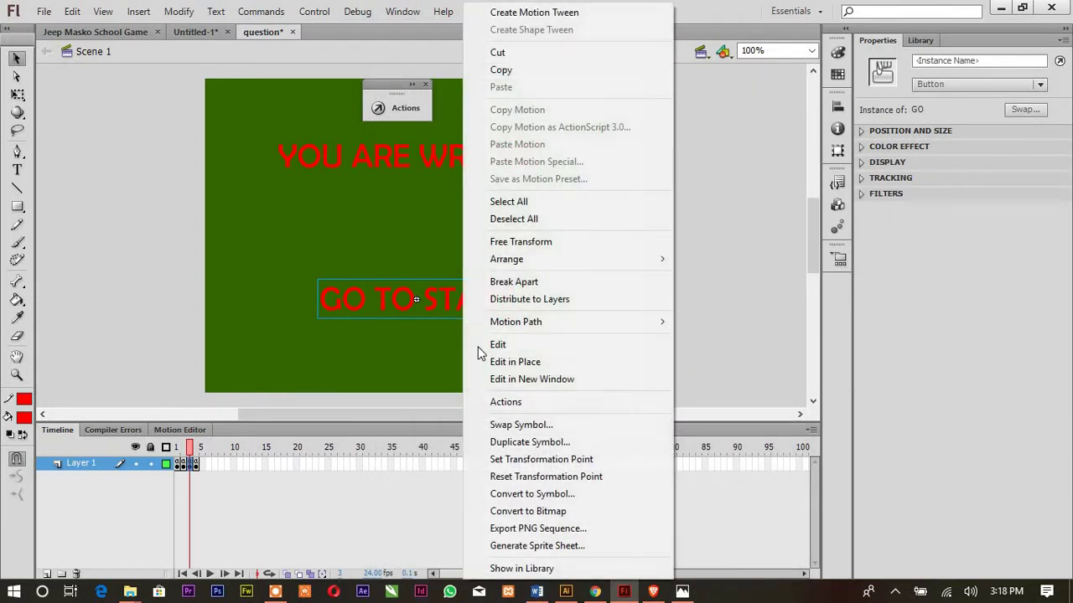
{"action": "left_click", "coordinate": [507, 404]}
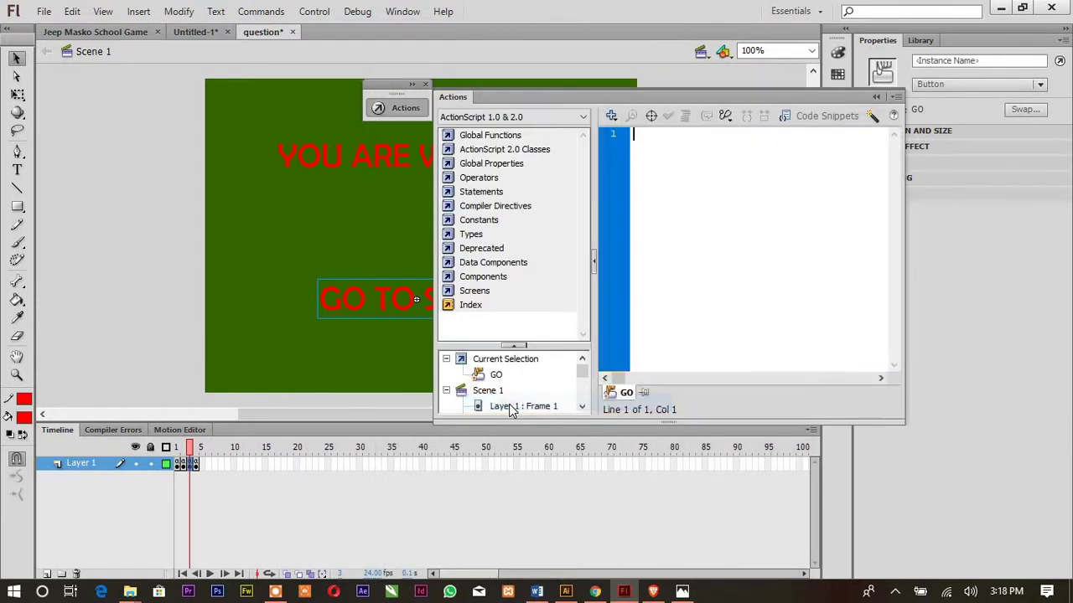
{"action": "type", "text": "on"}
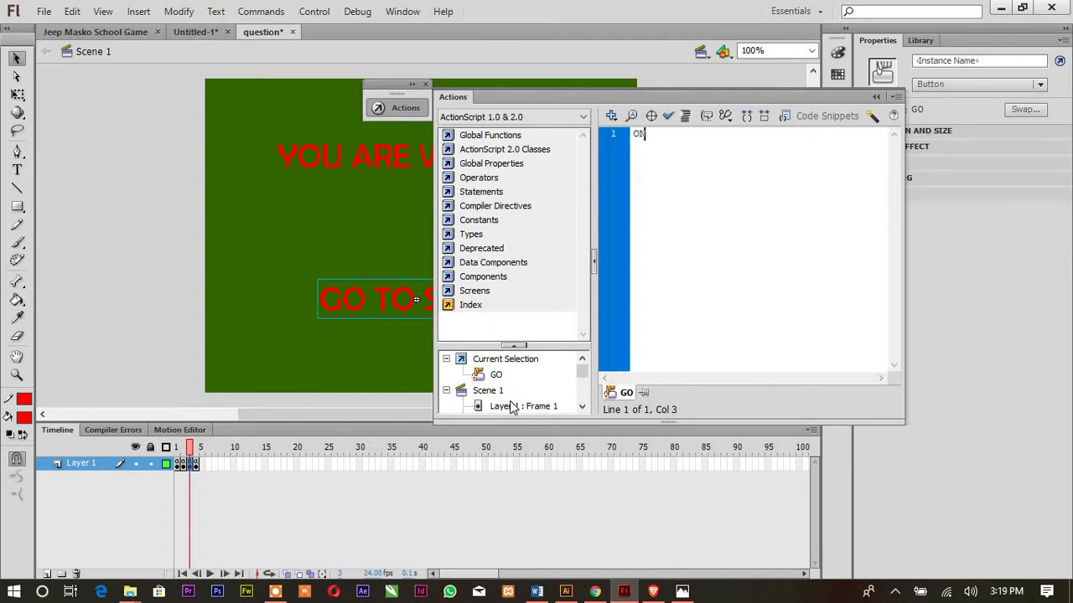
{"action": "key", "text": "BackSpace"}
{"action": "key", "text": "BackSpace"}
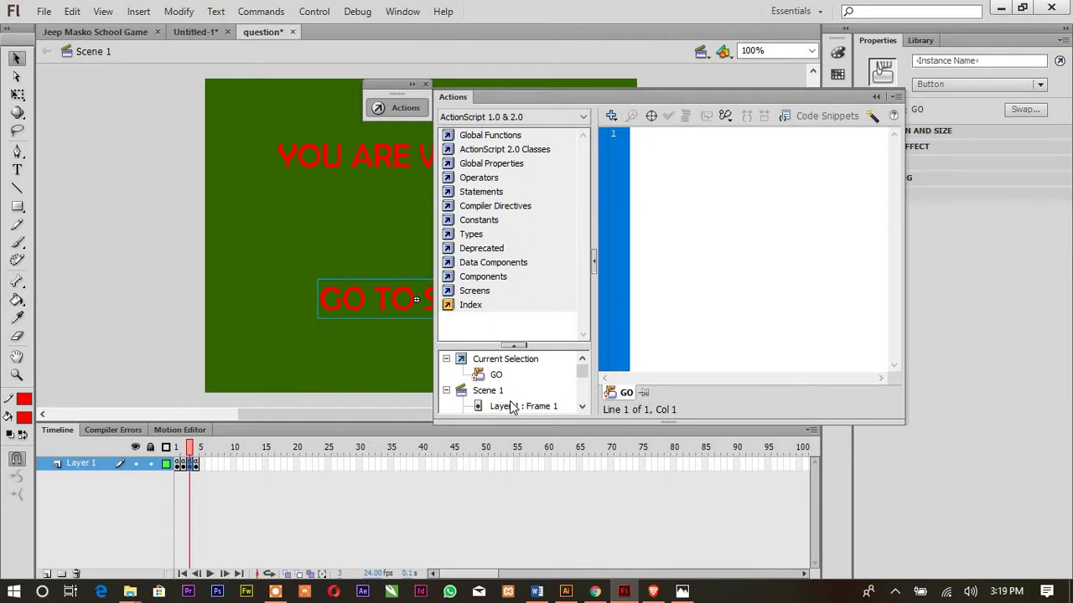
{"action": "type", "text": "on "}
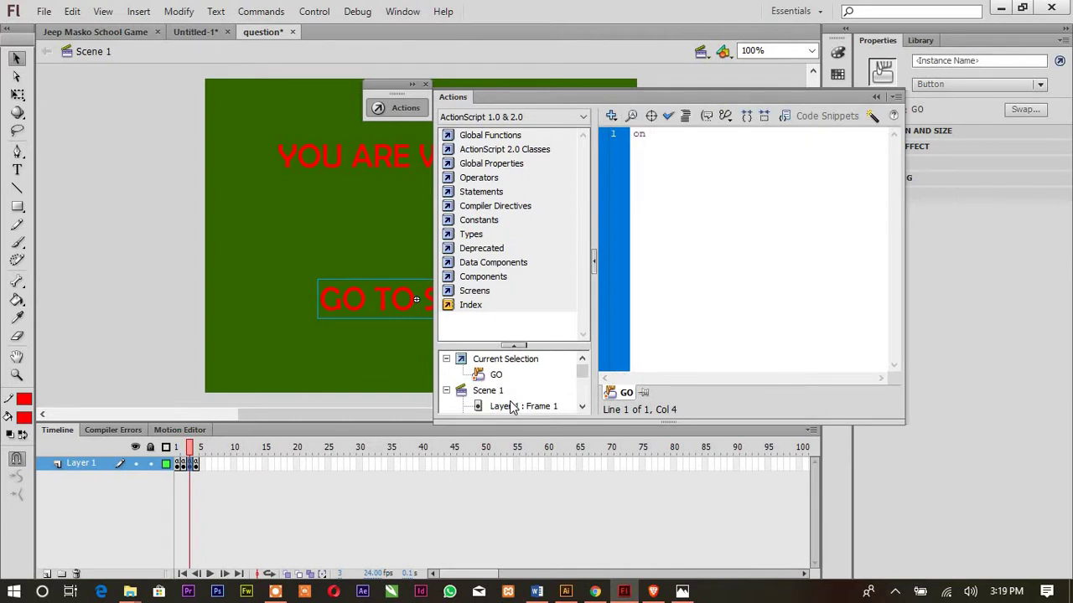
{"action": "type", "text": "("}
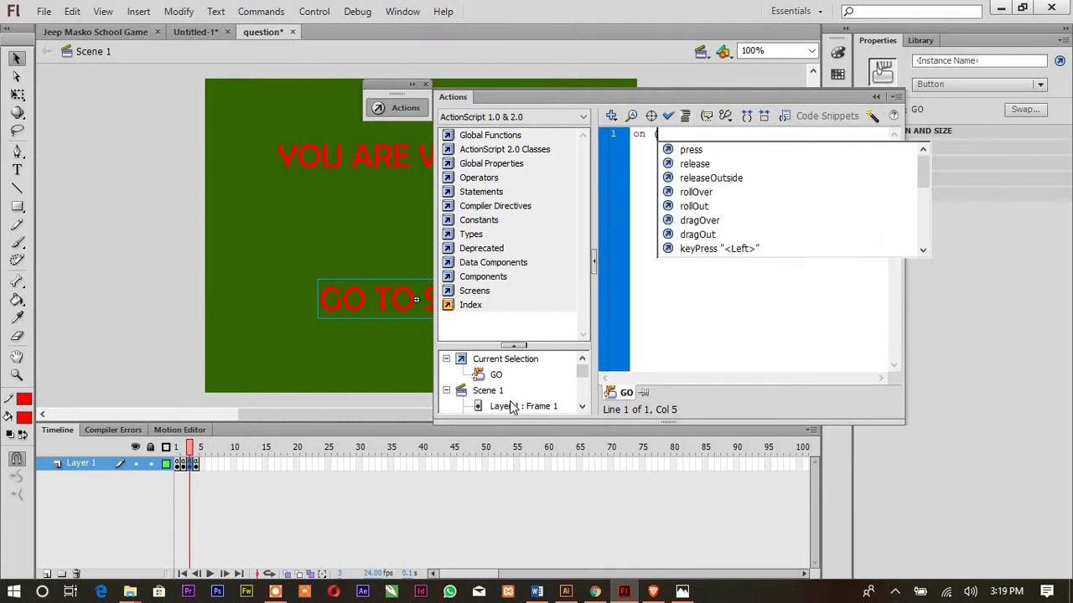
{"action": "key", "text": "Down"}
{"action": "key", "text": "Down"}
{"action": "key", "text": "Return"}
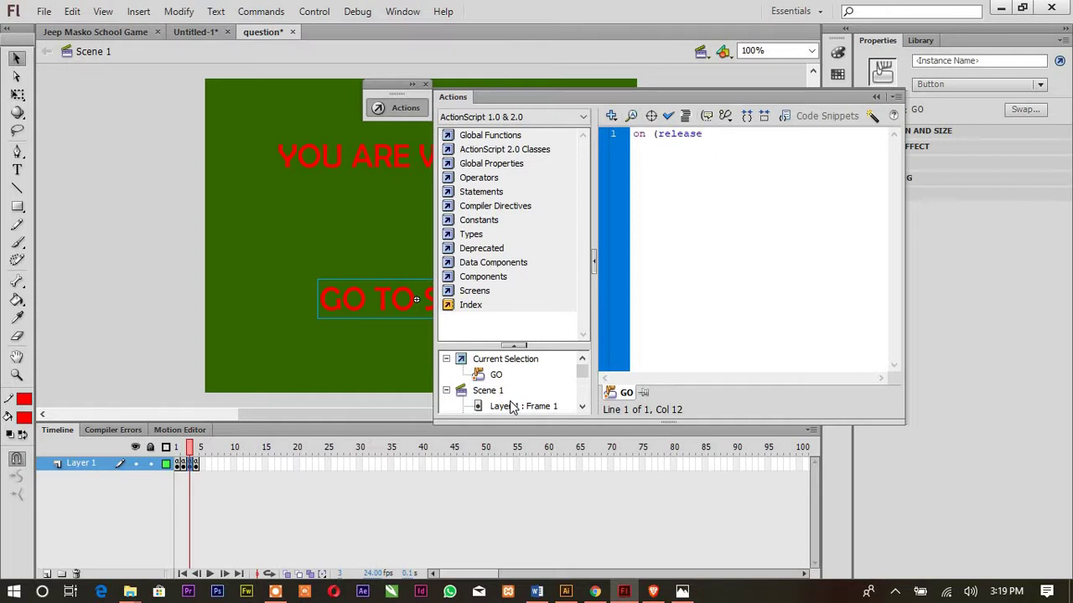
{"action": "type", "text": ") {"}
{"action": "key", "text": "Return"}
Step: Add gotoandstop(1); inside the "GO TO START" button's release handler and collapse the script editor
{"action": "type", "text": "gotoa"}
{"action": "type", "text": "ndsto"}
{"action": "type", "text": "p"}
{"action": "type", "text": "()"}
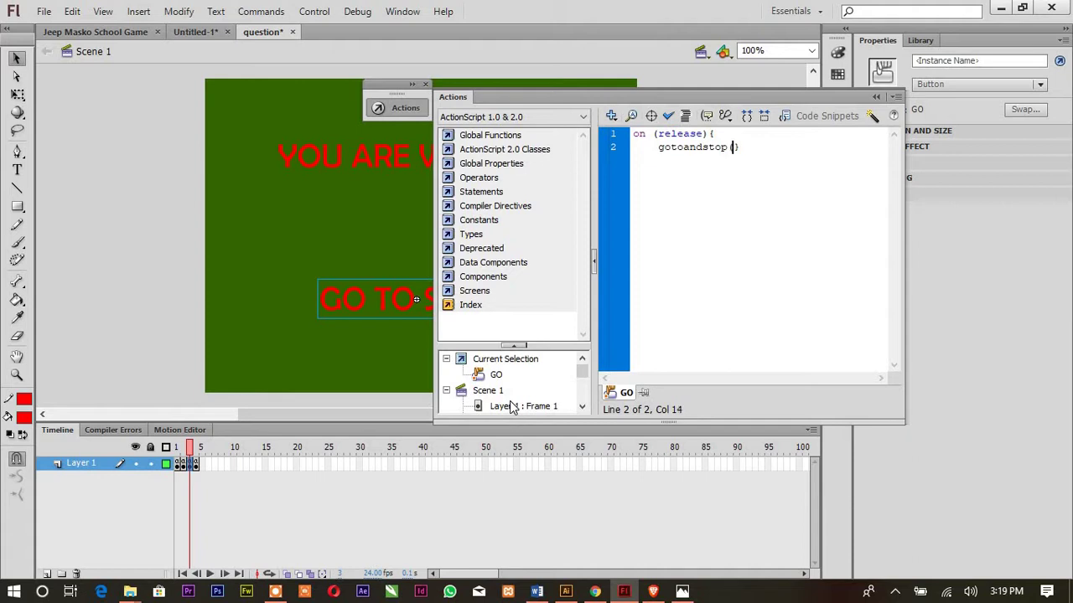
{"action": "key", "text": "Left"}
{"action": "type", "text": "1"}
{"action": "key", "text": "Right"}
{"action": "type", "text": ";"}
{"action": "left_click", "coordinate": [876, 97]}
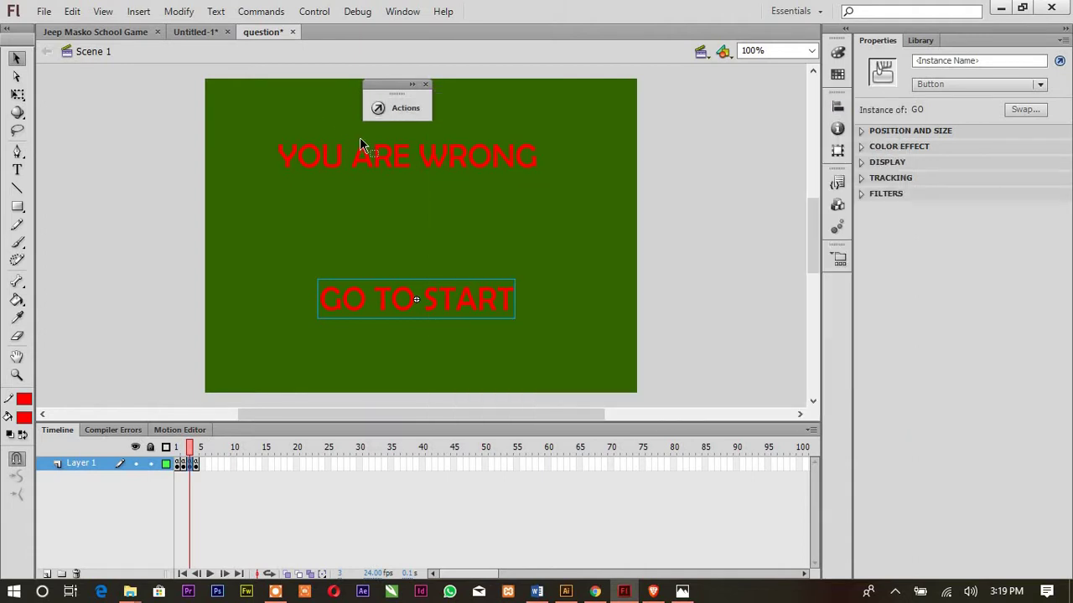
Step: Save the file and test the movie through the wrong answer, GO TO START, the right answer and NEXT, and close the preview
{"action": "key", "text": "ctrl+s"}
{"action": "key", "text": "ctrl+Return"}
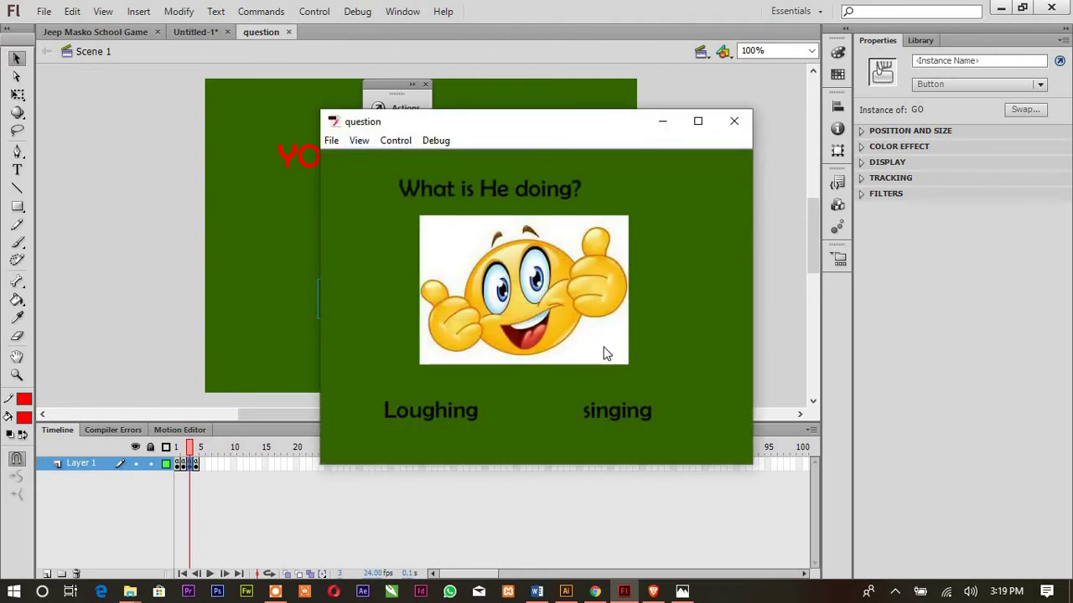
{"action": "left_click", "coordinate": [597, 414]}
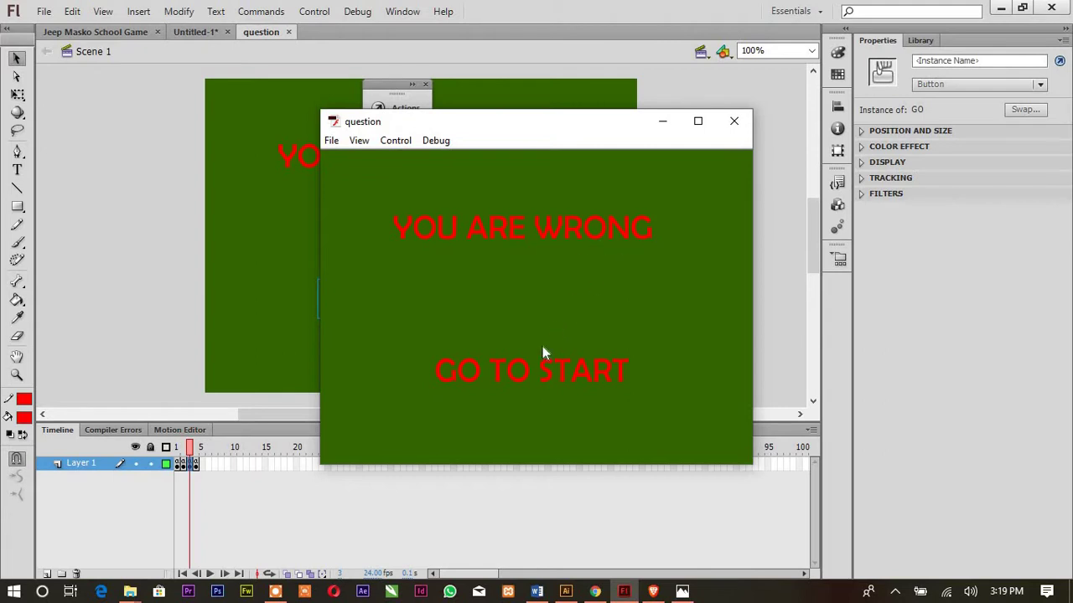
{"action": "left_click", "coordinate": [556, 370]}
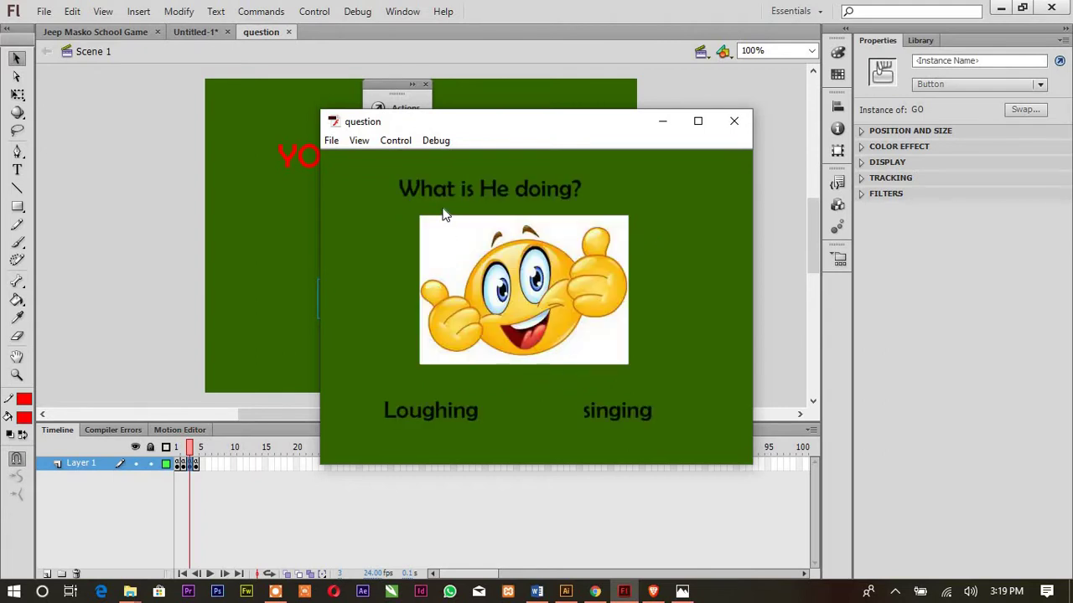
{"action": "left_click", "coordinate": [433, 417]}
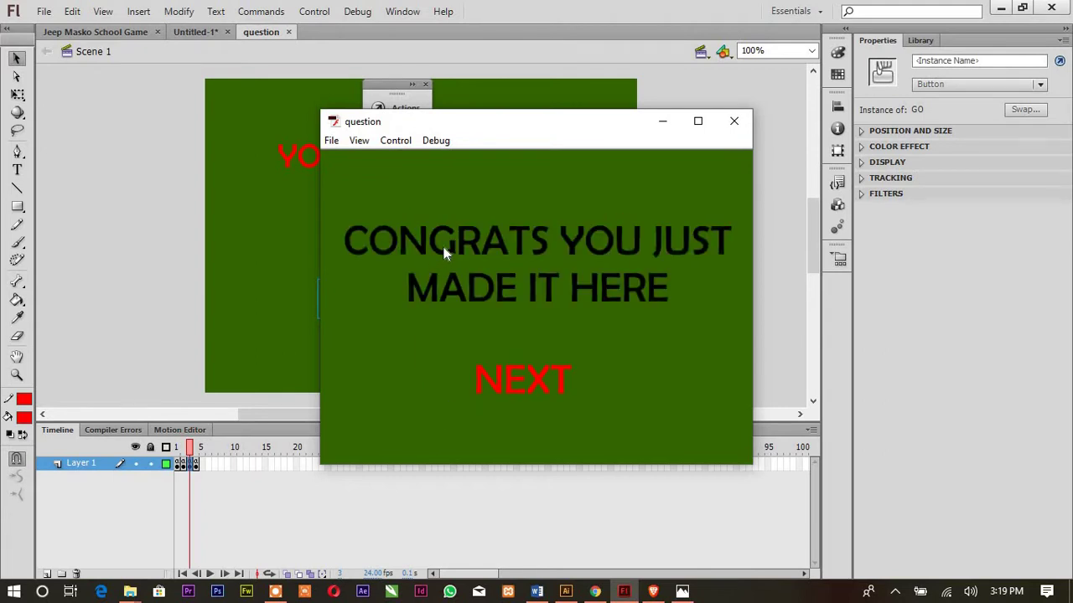
{"action": "left_click", "coordinate": [556, 383]}
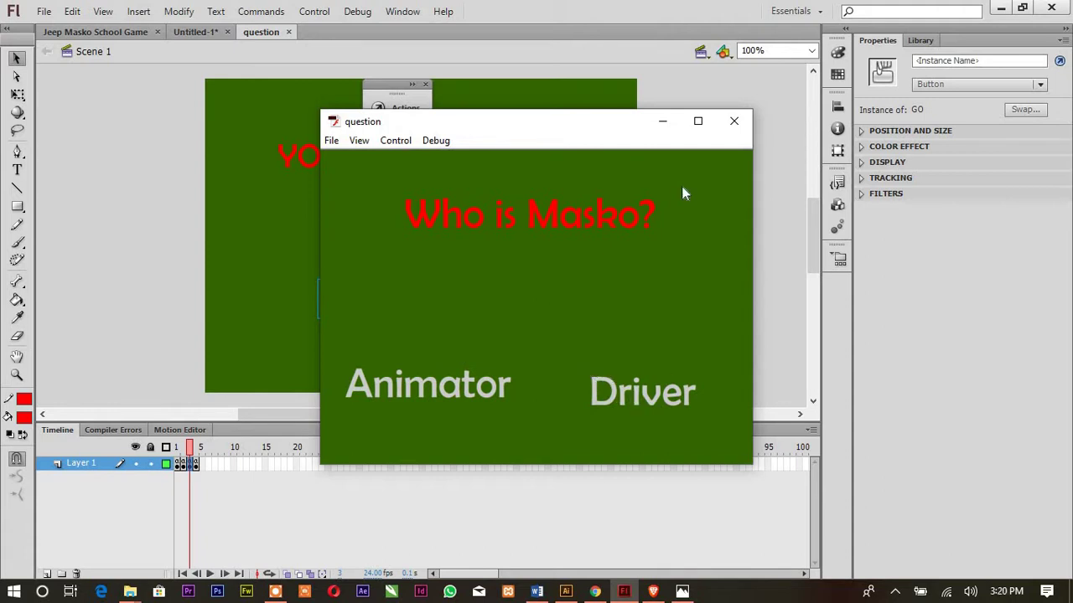
{"action": "left_click", "coordinate": [726, 125]}
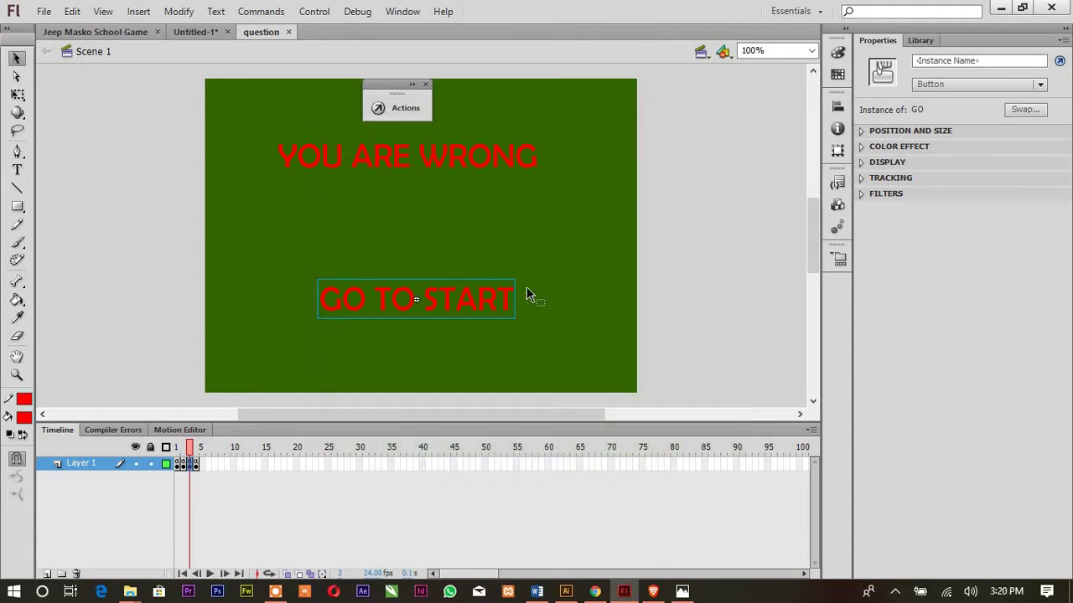
Step: Look through the contents of frames 1 to 4 on the timeline
{"action": "left_click", "coordinate": [185, 465]}
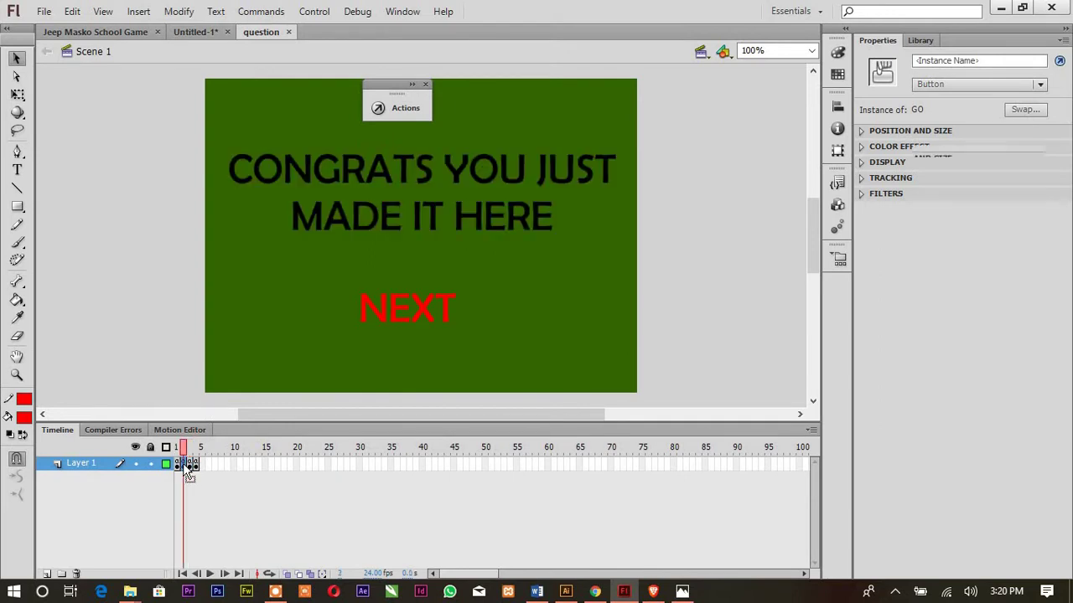
{"action": "left_click", "coordinate": [177, 464]}
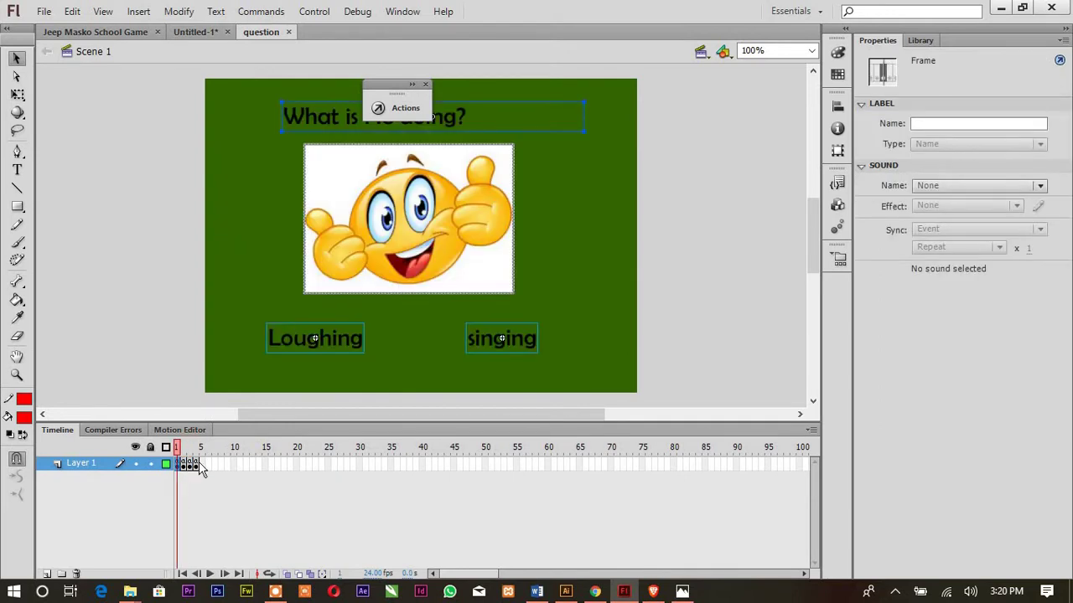
{"action": "left_click", "coordinate": [195, 465]}
{"action": "left_click", "coordinate": [624, 335]}
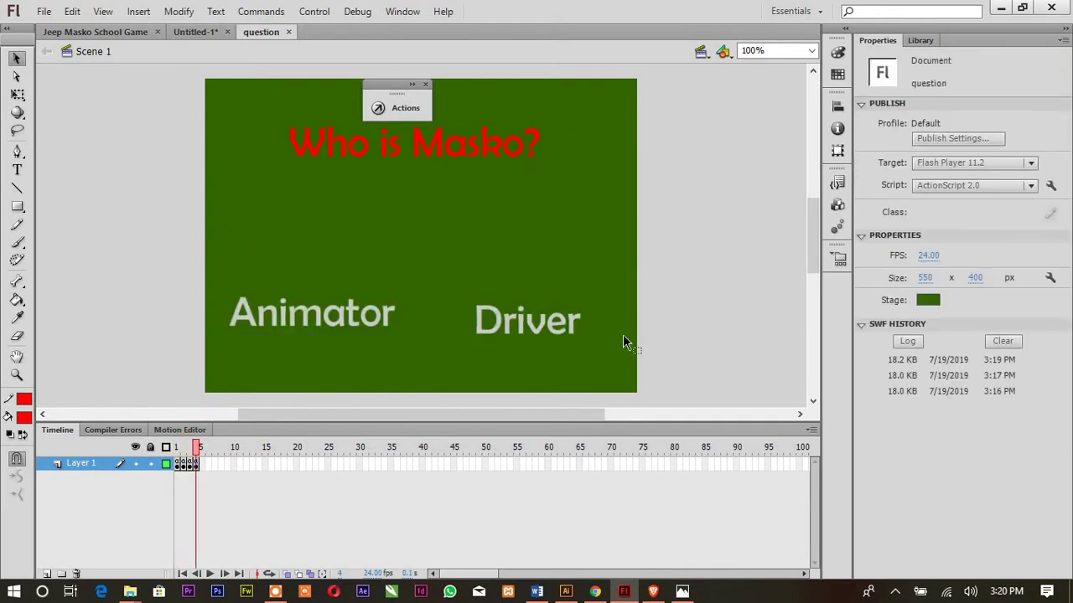
{"action": "left_click", "coordinate": [557, 336]}
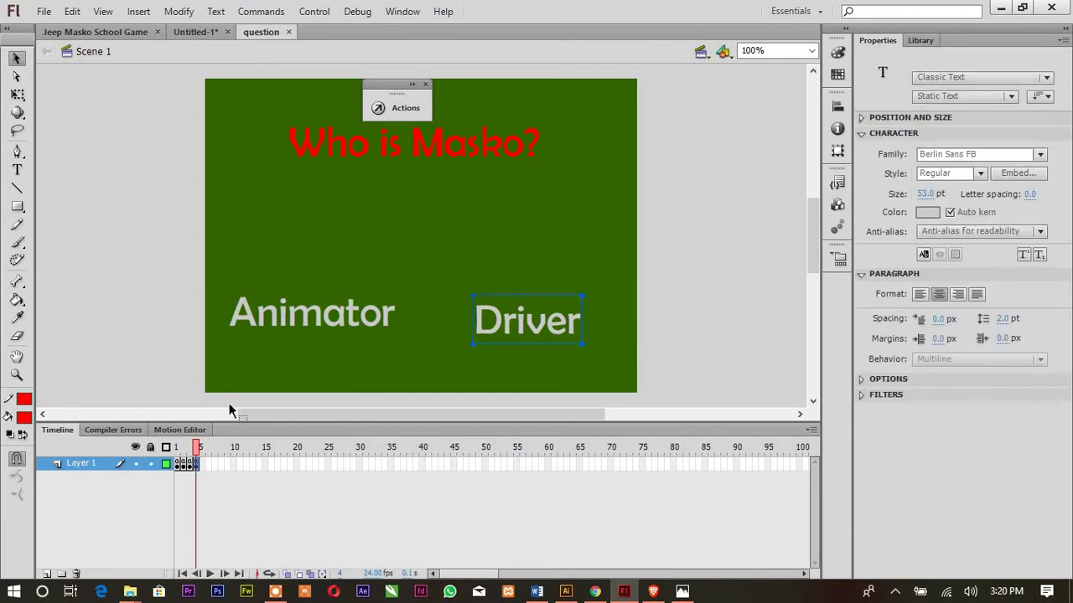
{"action": "left_click", "coordinate": [190, 465]}
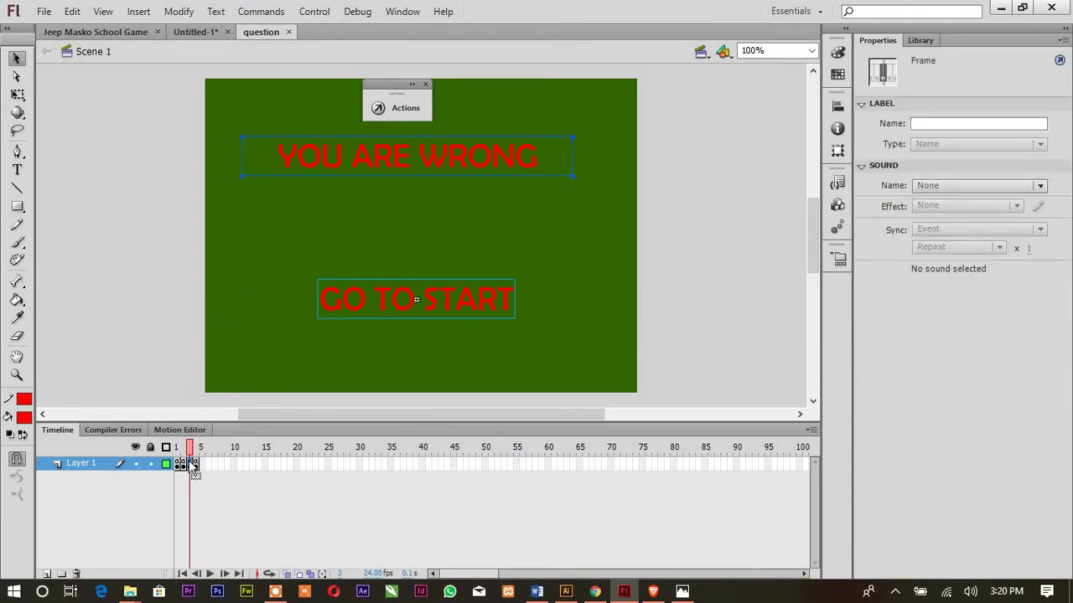
Step: Convert the "Driver" answer text on frame 4 to a button symbol, keeping the default name
{"action": "left_click", "coordinate": [195, 466]}
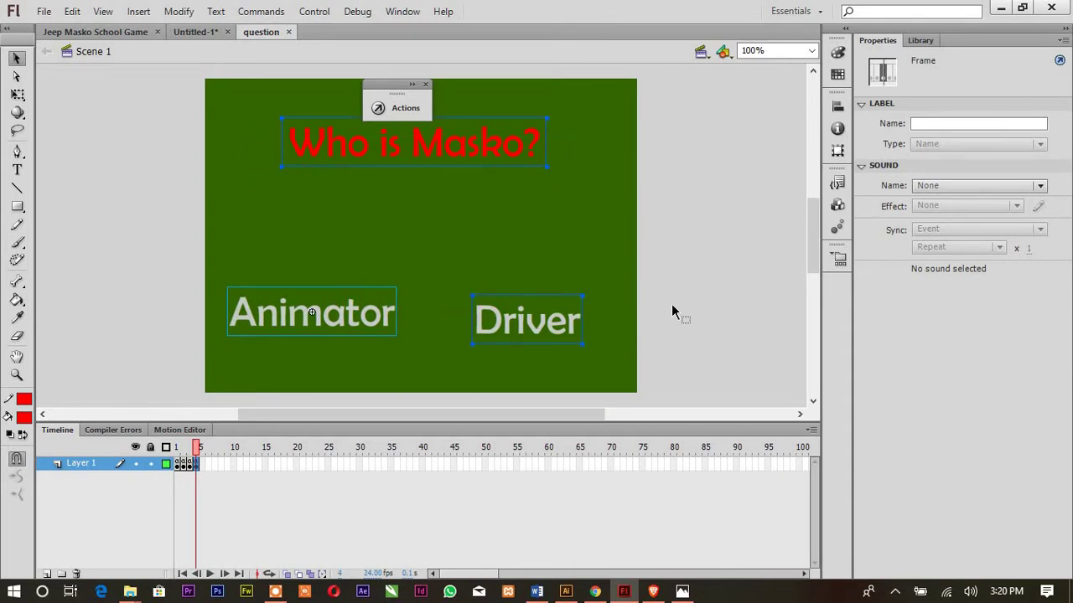
{"action": "left_click", "coordinate": [533, 323]}
{"action": "right_click", "coordinate": [533, 323]}
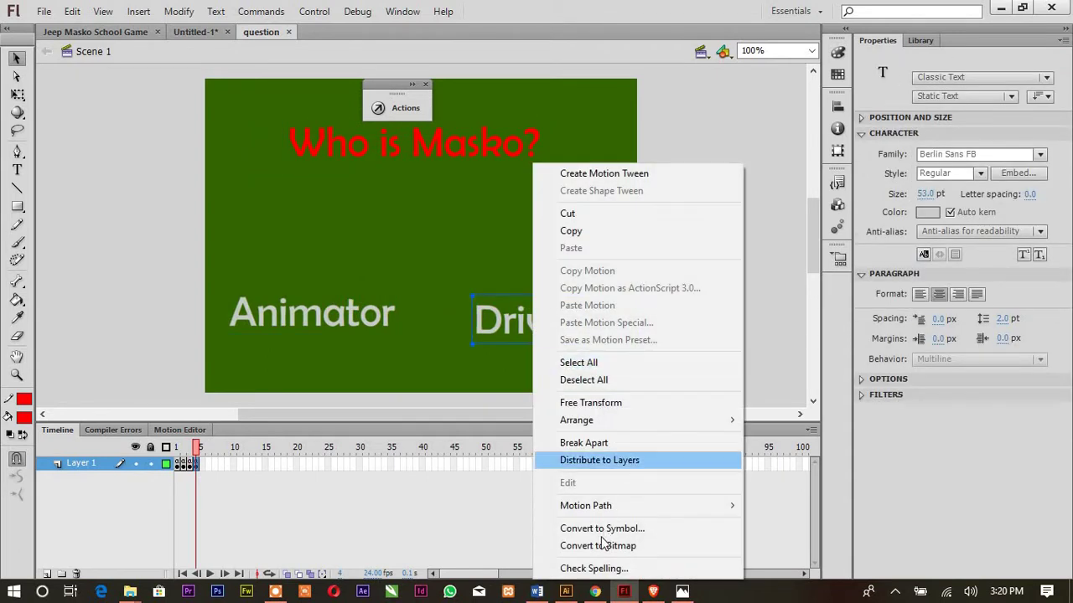
{"action": "mouse_move", "coordinate": [585, 513]}
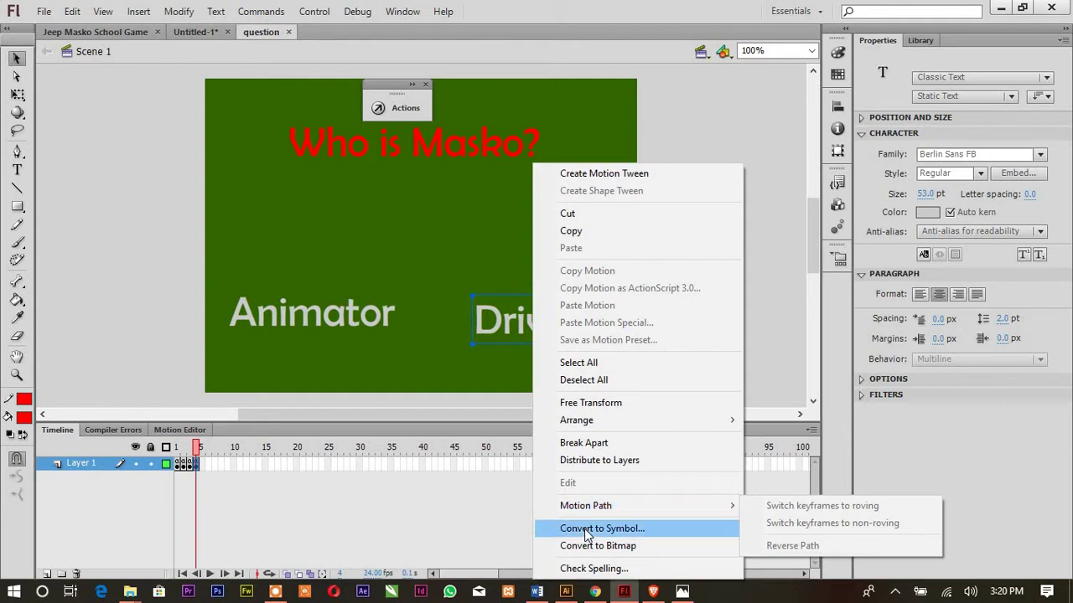
{"action": "left_click", "coordinate": [584, 528]}
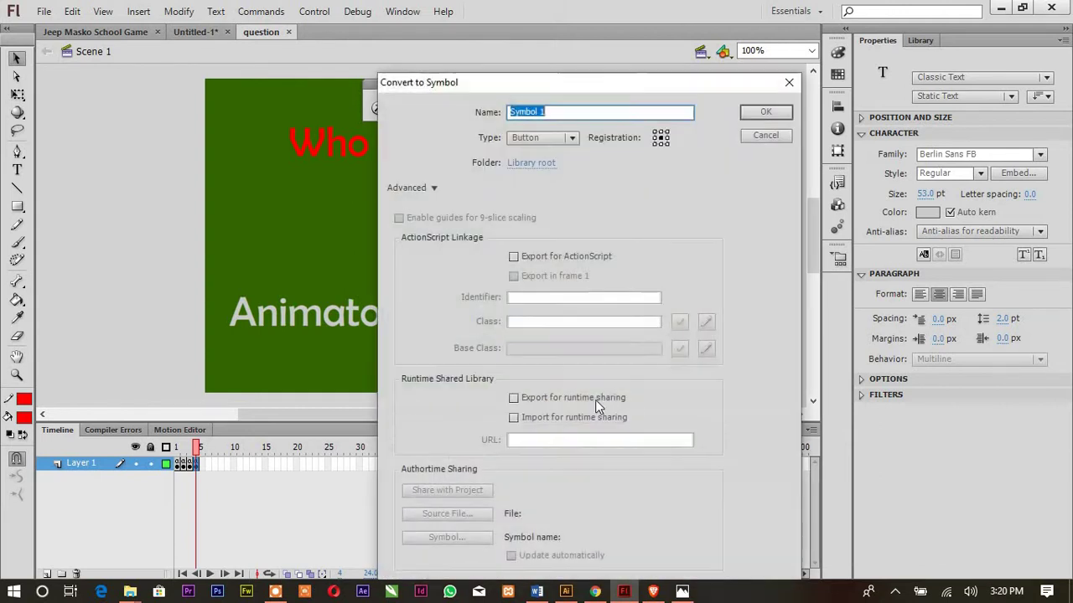
{"action": "left_click", "coordinate": [745, 110]}
Step: Open the script of the "Driver" button on frame 4 and write an on (release) handler with braces
{"action": "right_click", "coordinate": [536, 319]}
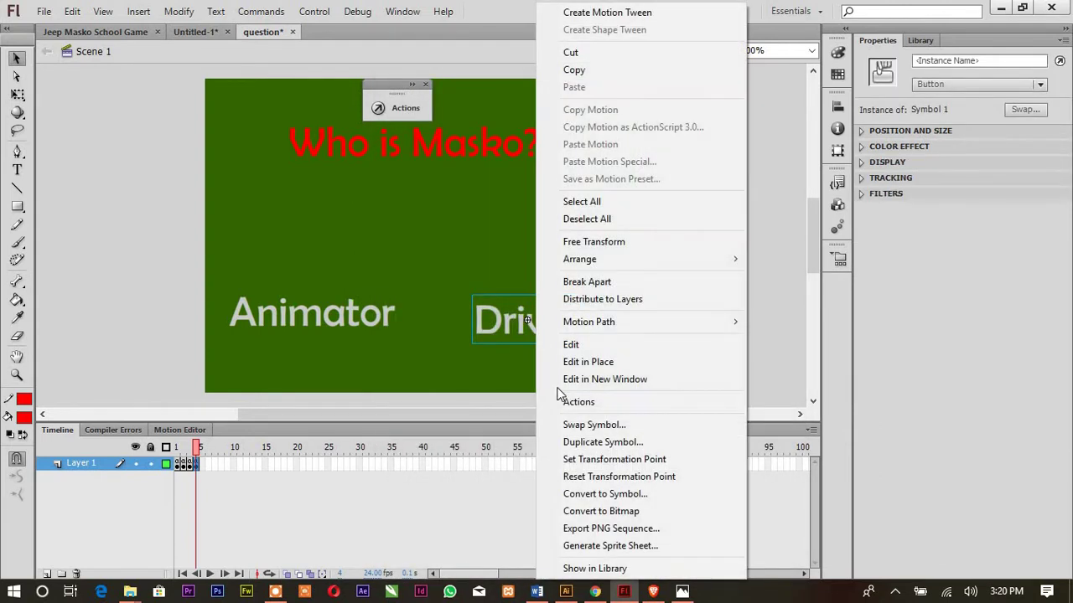
{"action": "left_click", "coordinate": [572, 400]}
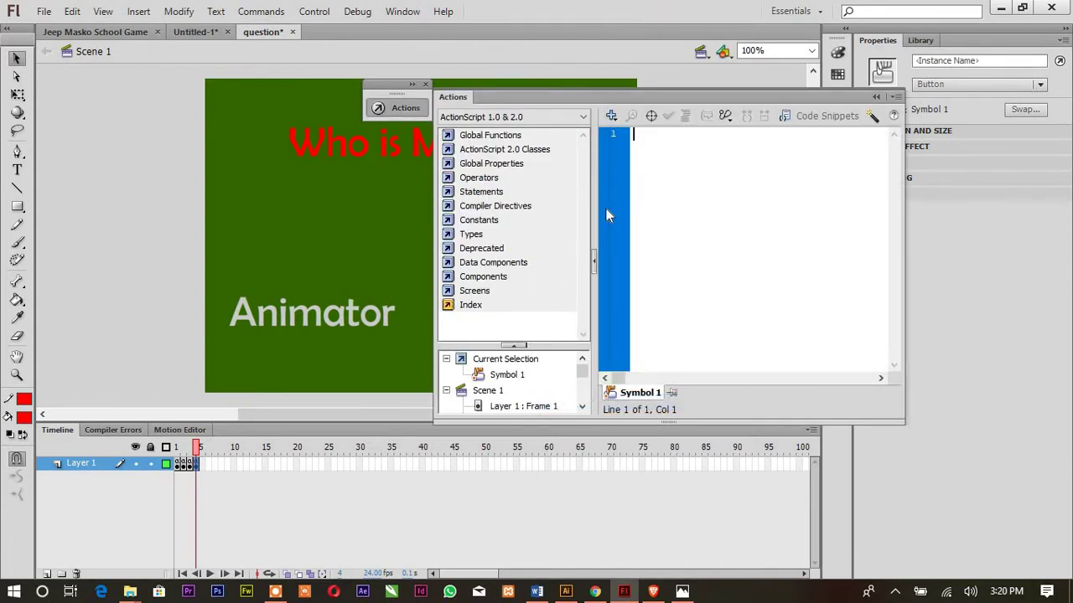
{"action": "type", "text": "got"}
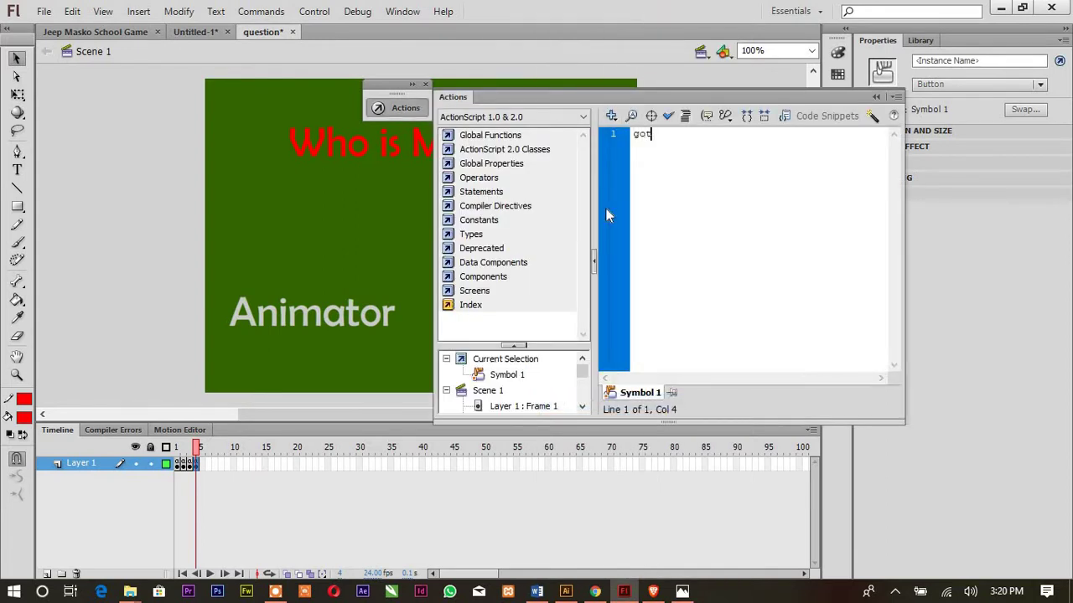
{"action": "key", "text": "BackSpace"}
{"action": "key", "text": "BackSpace"}
{"action": "key", "text": "BackSpace"}
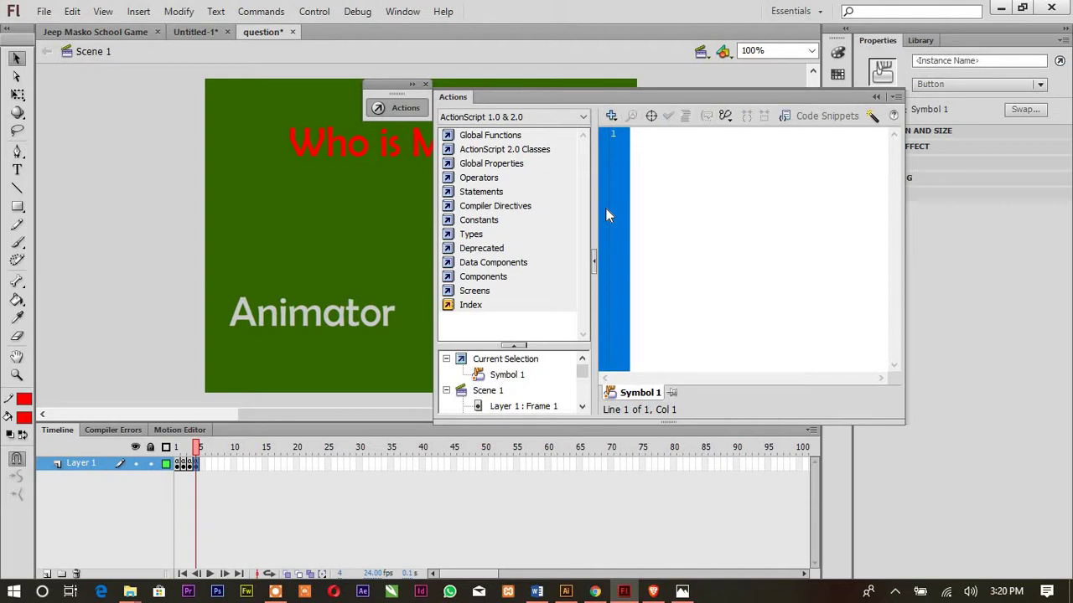
{"action": "type", "text": "on "}
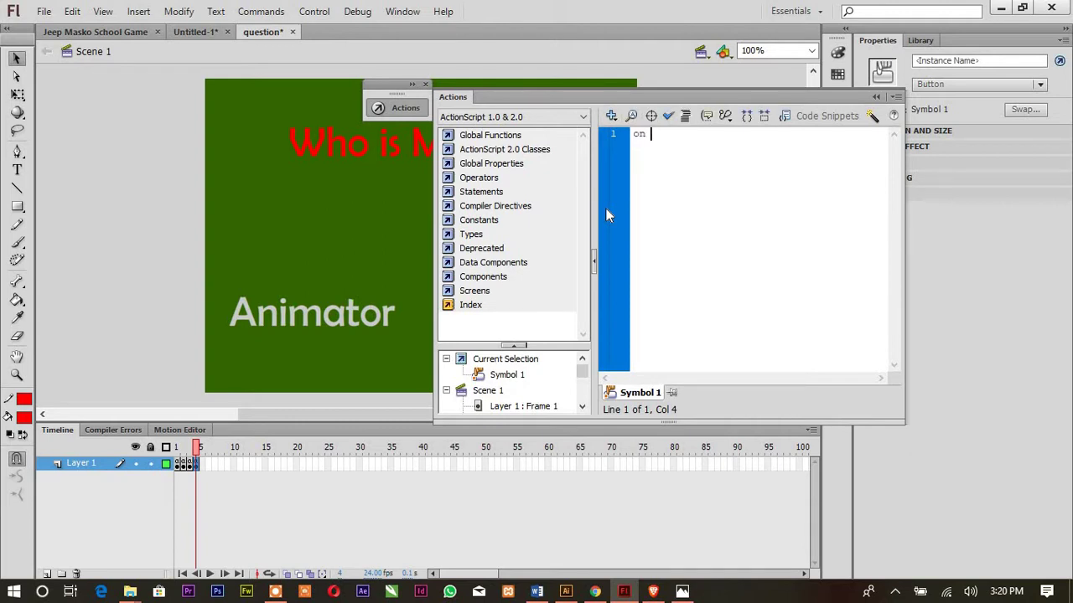
{"action": "type", "text": "("}
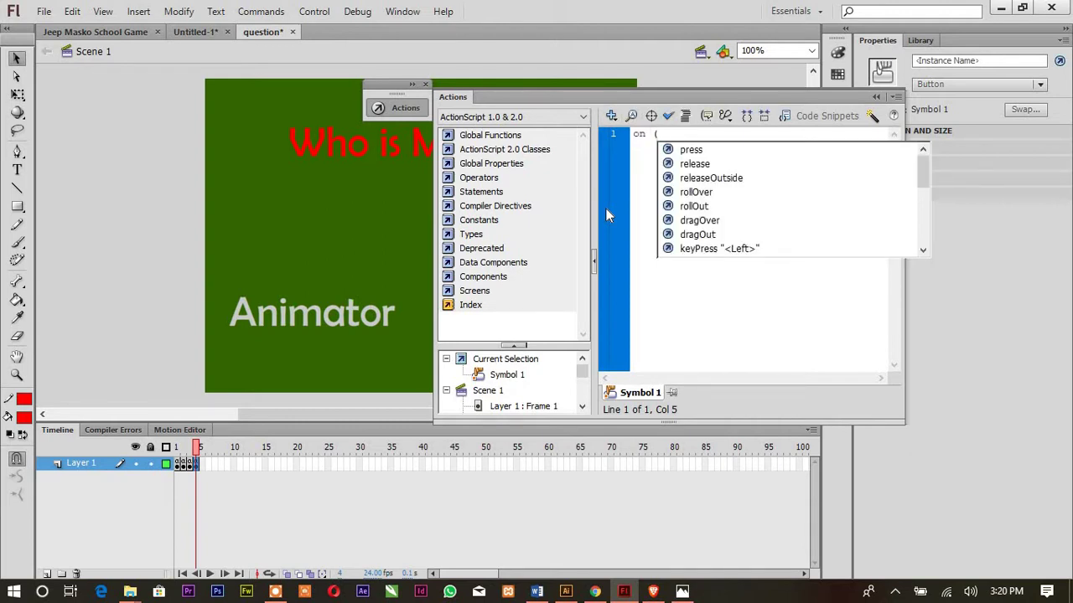
{"action": "key", "text": "Down"}
{"action": "key", "text": "Down"}
{"action": "key", "text": "Return"}
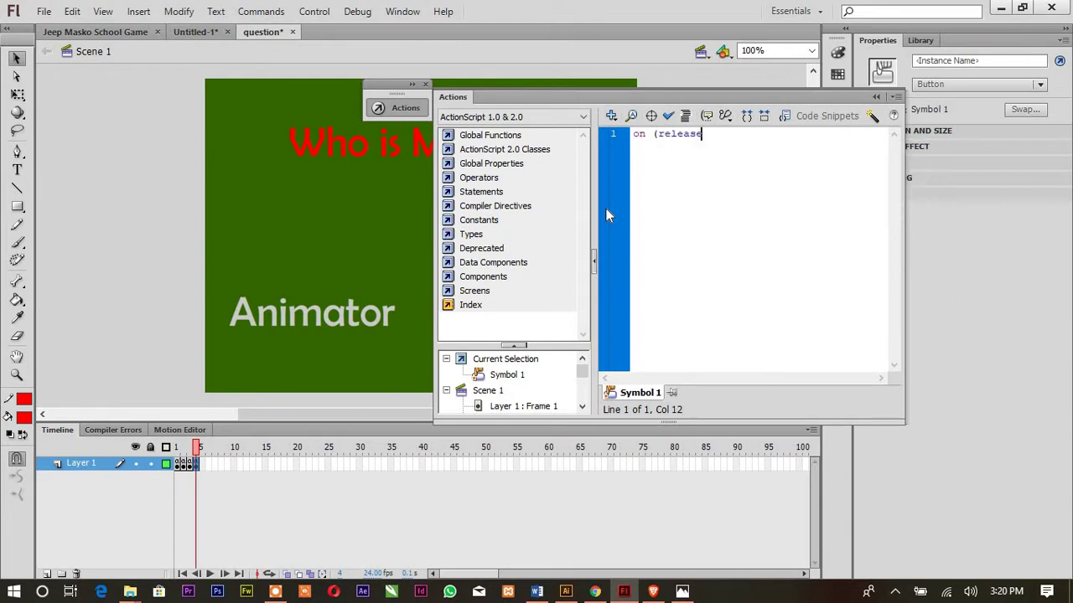
{"action": "type", "text": "){}"}
{"action": "key", "text": "Left"}
{"action": "key", "text": "Return"}
Step: Add gotoandstop(3); inside the "Driver" button's release handler and collapse the script editor
{"action": "type", "text": "gotoandstop"}
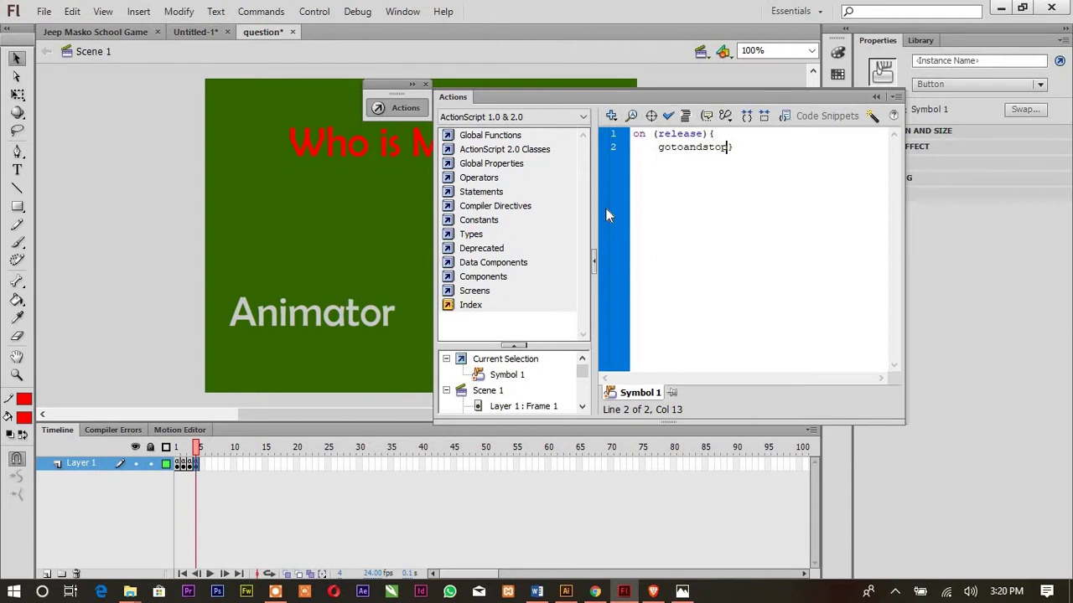
{"action": "type", "text": "()"}
{"action": "key", "text": "Left"}
{"action": "type", "text": "3"}
{"action": "key", "text": "Right"}
{"action": "type", "text": ";"}
{"action": "left_click", "coordinate": [875, 96]}
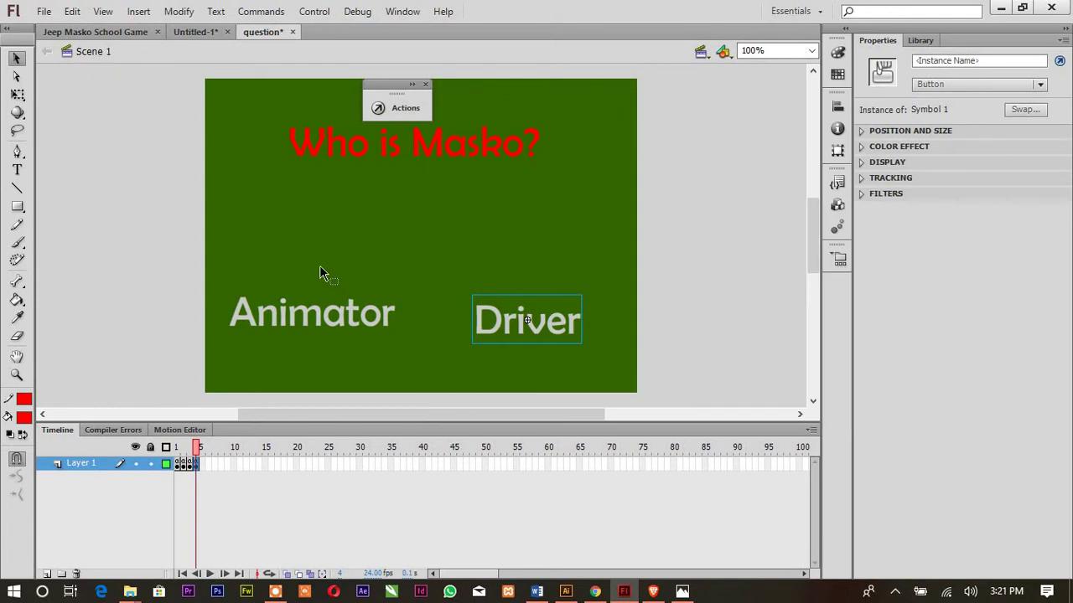
Step: Check frame 3, save the file, and test the movie through Loughing, NEXT, Animator, NEXT, Driver and GO TO START
{"action": "left_click", "coordinate": [190, 466]}
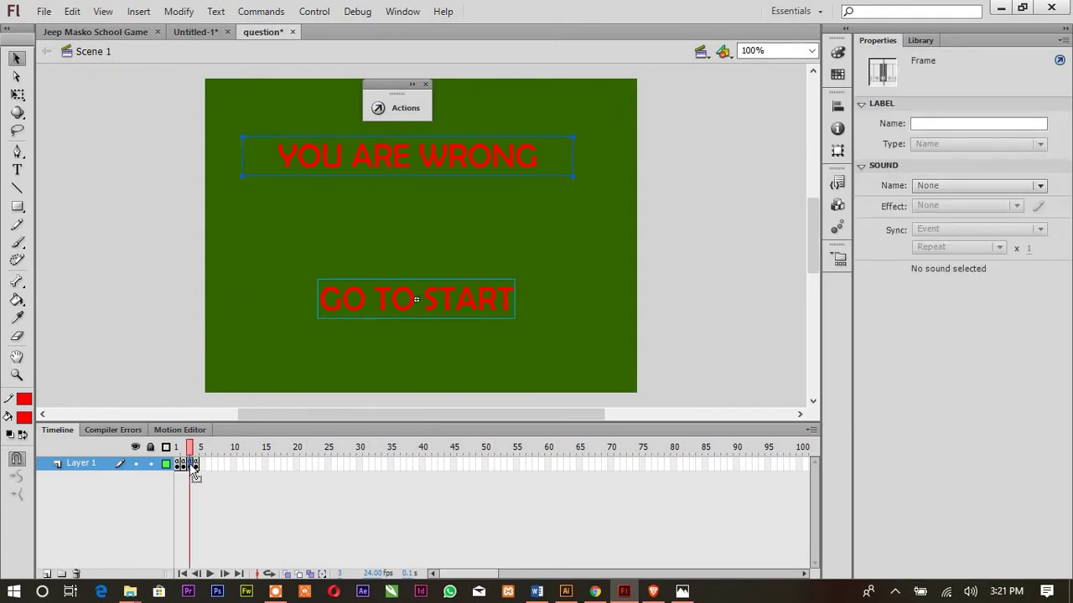
{"action": "key", "text": "ctrl+s"}
{"action": "key", "text": "ctrl+Return"}
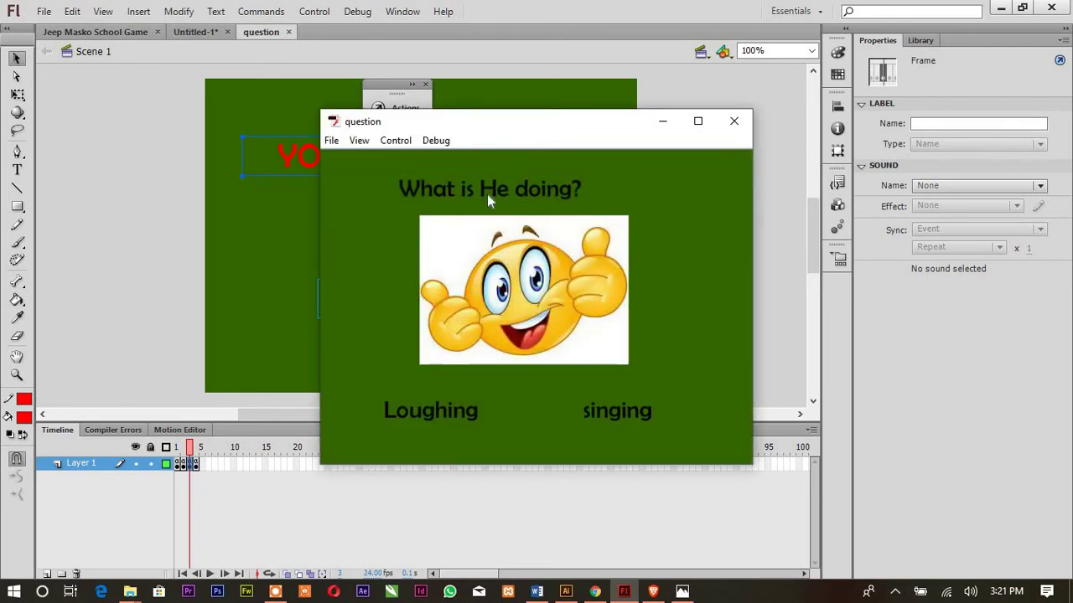
{"action": "left_click", "coordinate": [418, 417]}
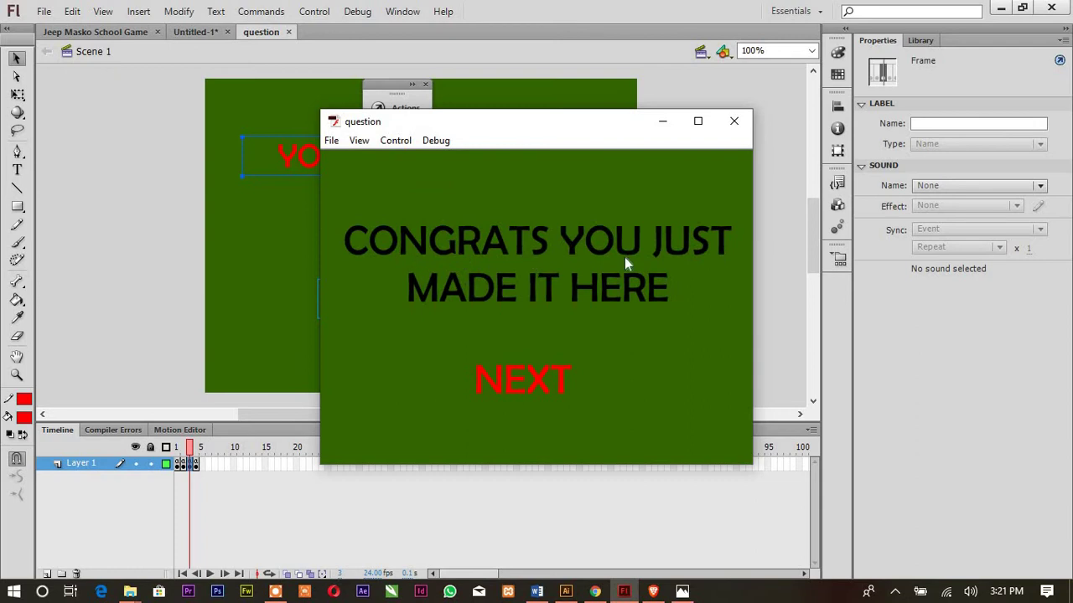
{"action": "left_click", "coordinate": [522, 377]}
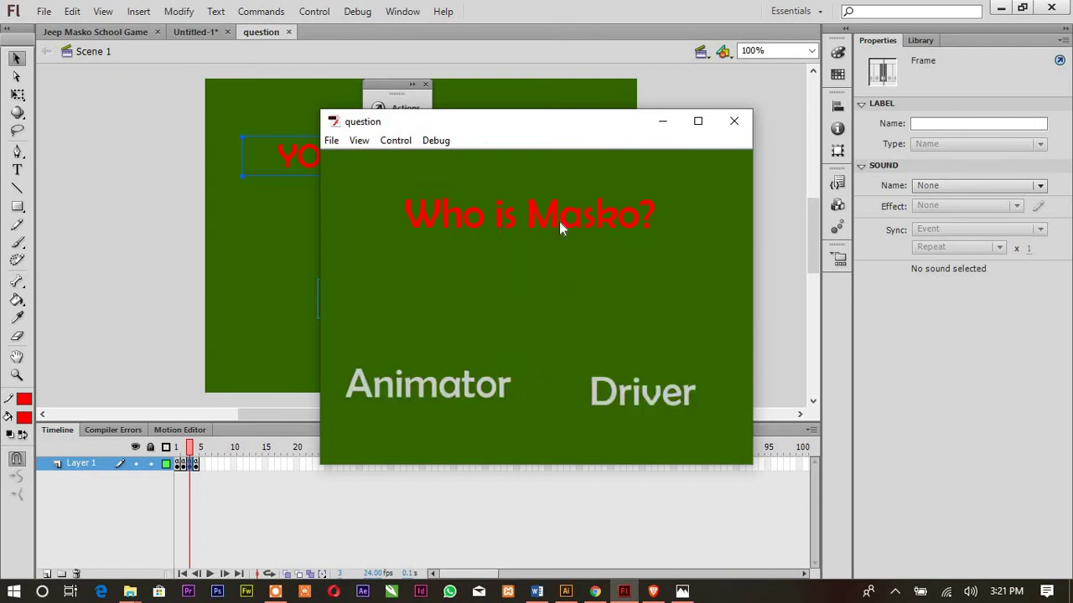
{"action": "left_click", "coordinate": [454, 388]}
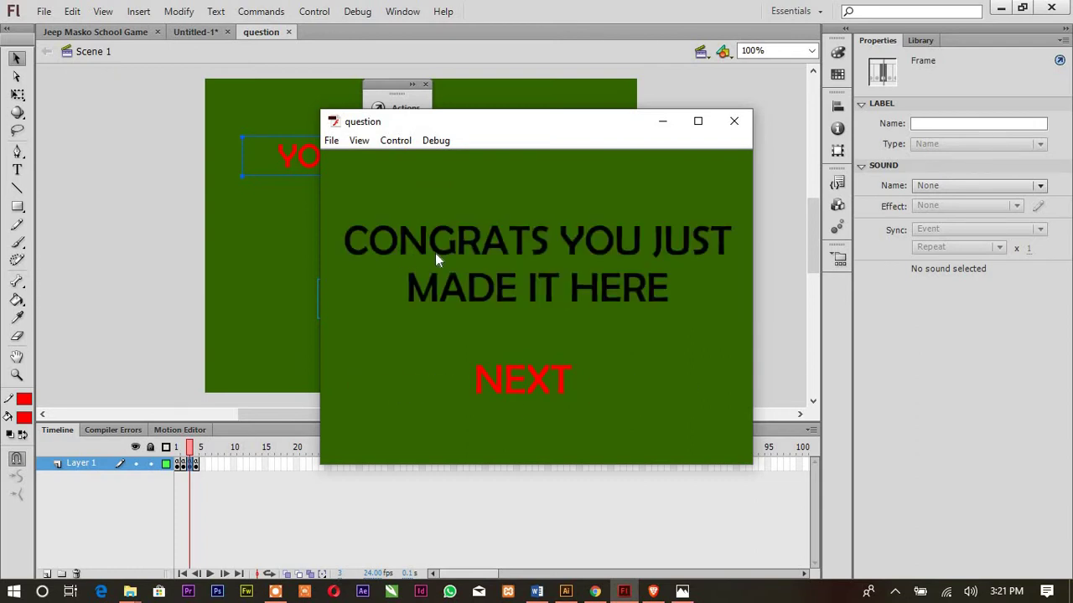
{"action": "left_click", "coordinate": [545, 379]}
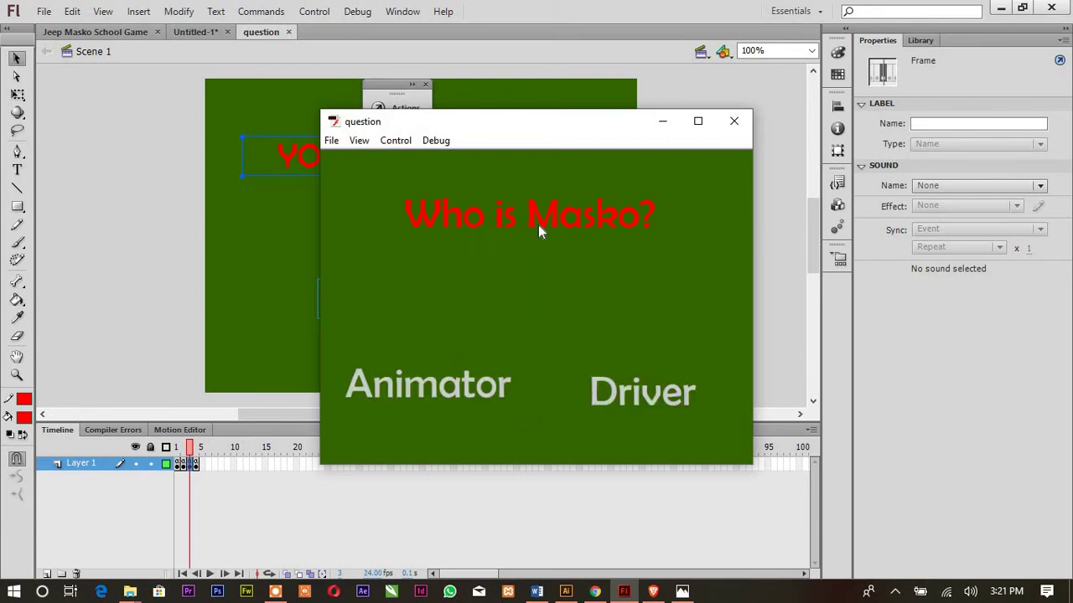
{"action": "left_click", "coordinate": [629, 392]}
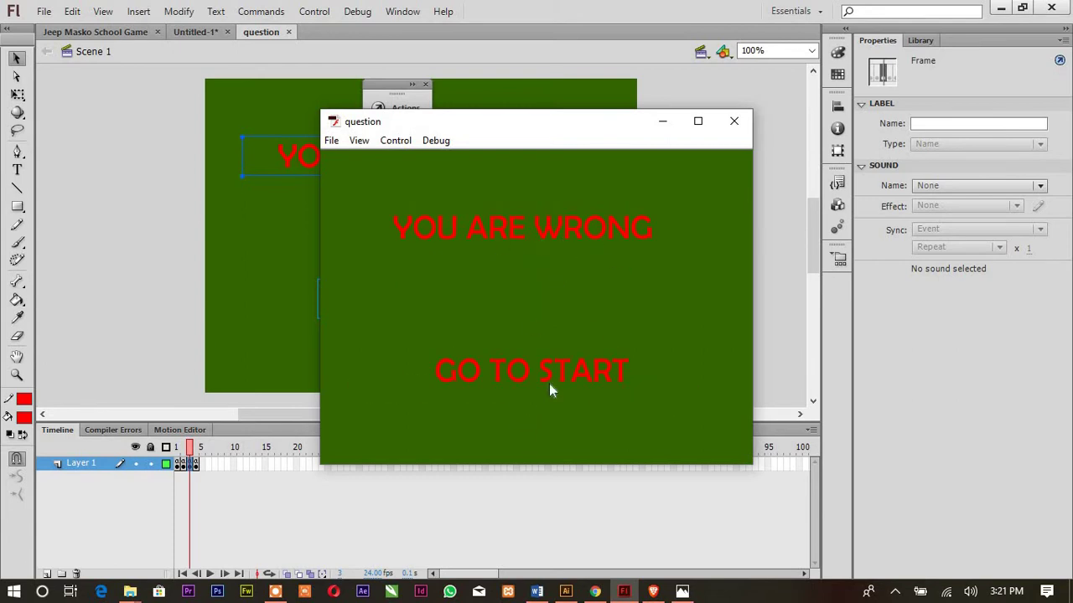
{"action": "left_click", "coordinate": [514, 383]}
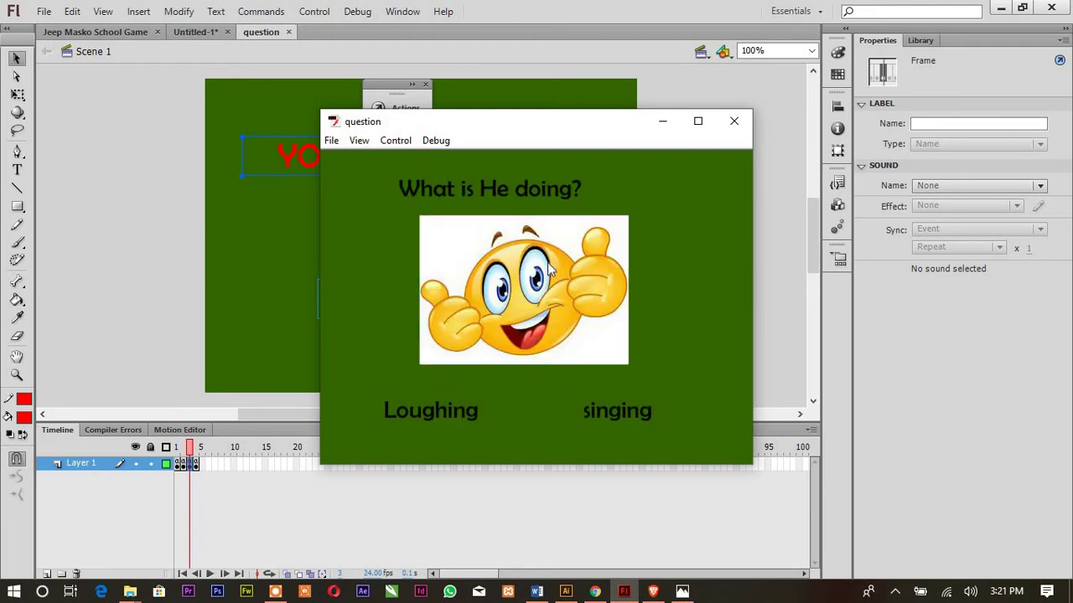
Step: Replay the preview through Loughing, NEXT, Driver and GO TO START, and move the preview window over the stage
{"action": "left_click", "coordinate": [445, 422]}
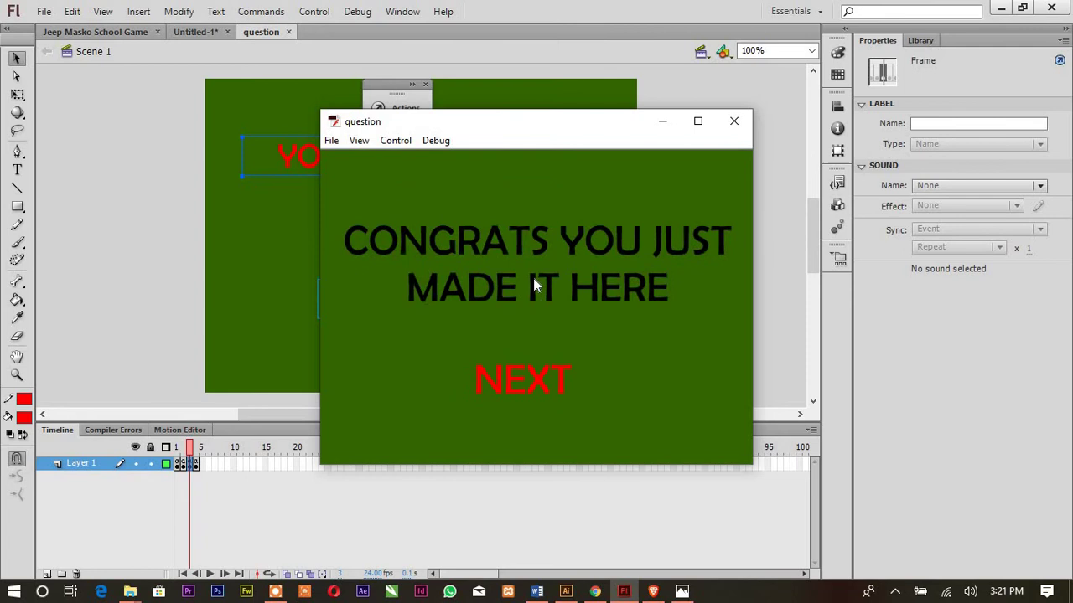
{"action": "left_click", "coordinate": [508, 399]}
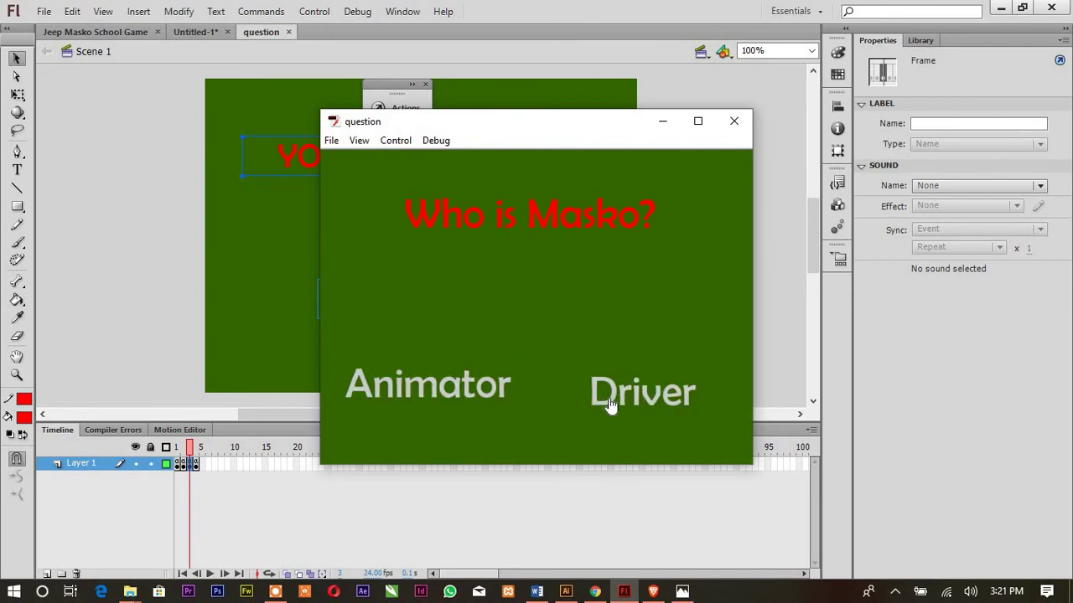
{"action": "left_click", "coordinate": [609, 398]}
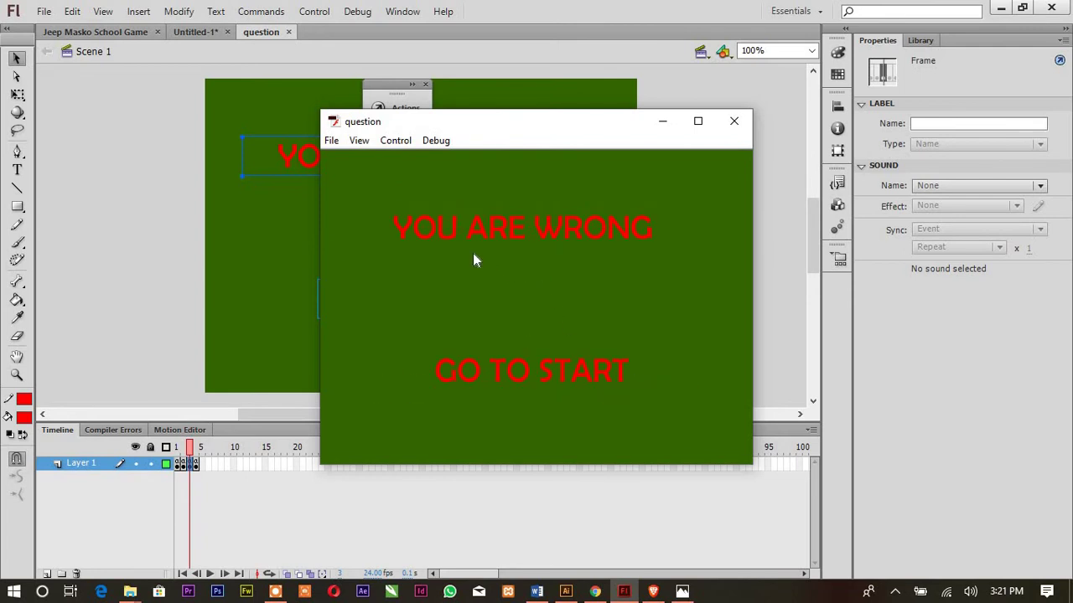
{"action": "left_click", "coordinate": [522, 376]}
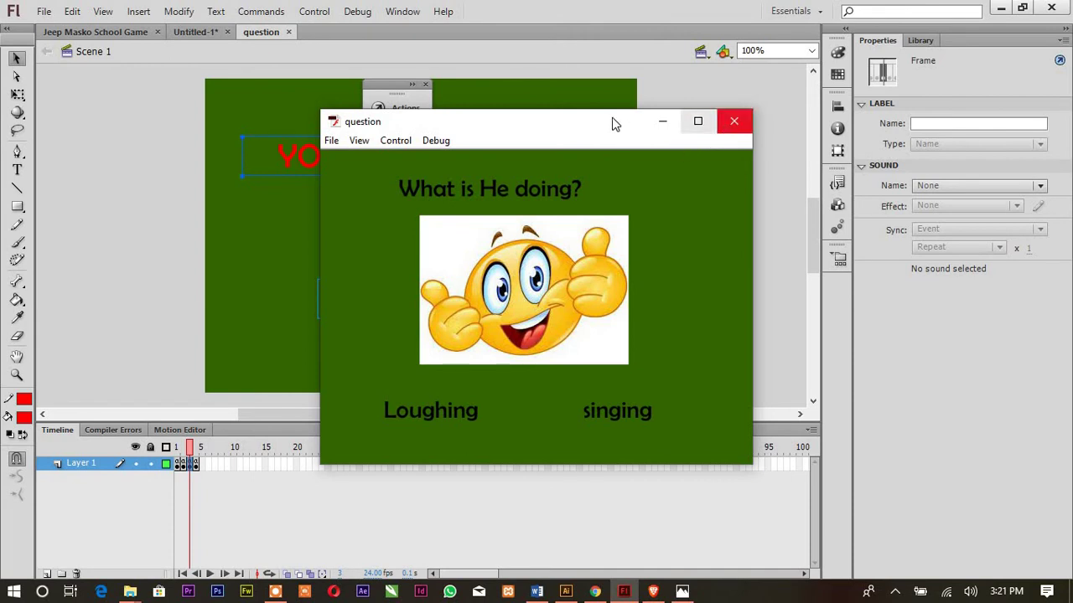
{"action": "left_click_drag", "start_coordinate": [613, 121], "coordinate": [512, 60]}
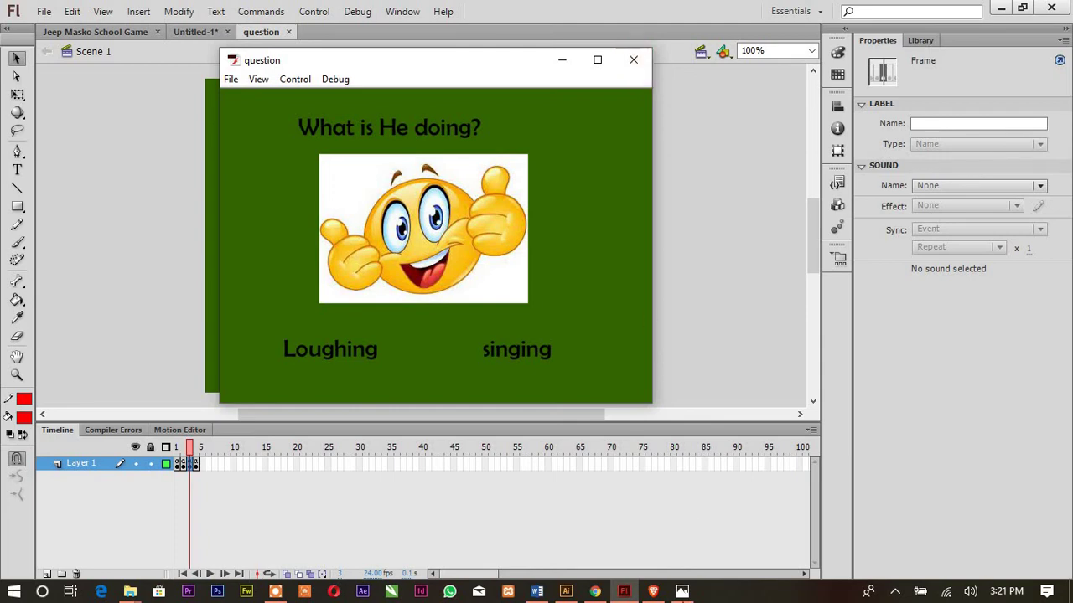
Step: Switch to Photos to view the Untitled-1.jpg title image, and minimize the open windows to reveal the desktop
{"action": "left_click", "coordinate": [681, 591]}
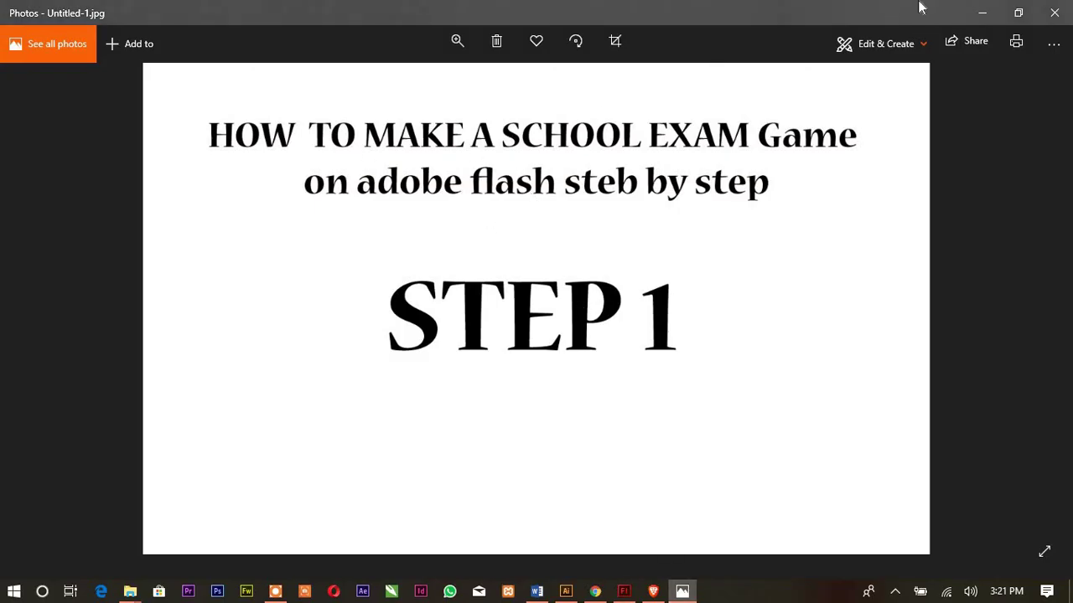
{"action": "left_click", "coordinate": [978, 11]}
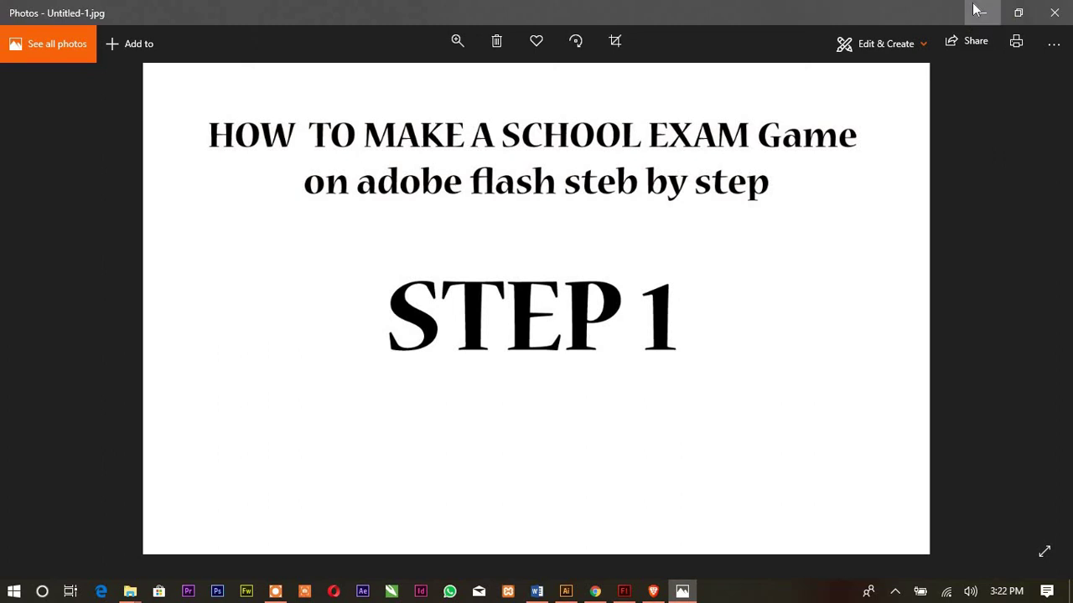
{"action": "left_click", "coordinate": [999, 10]}
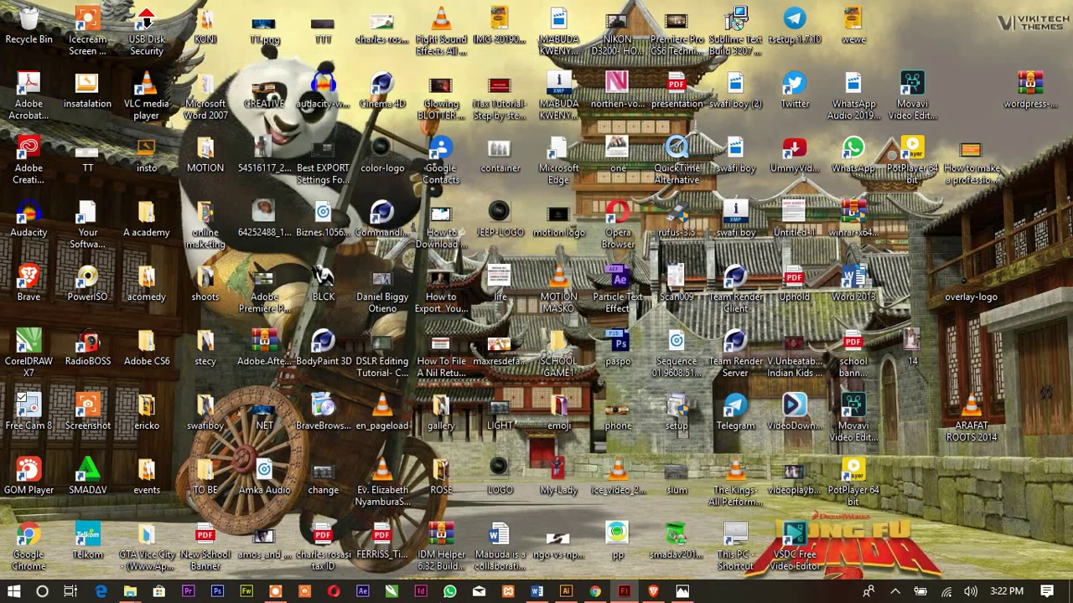